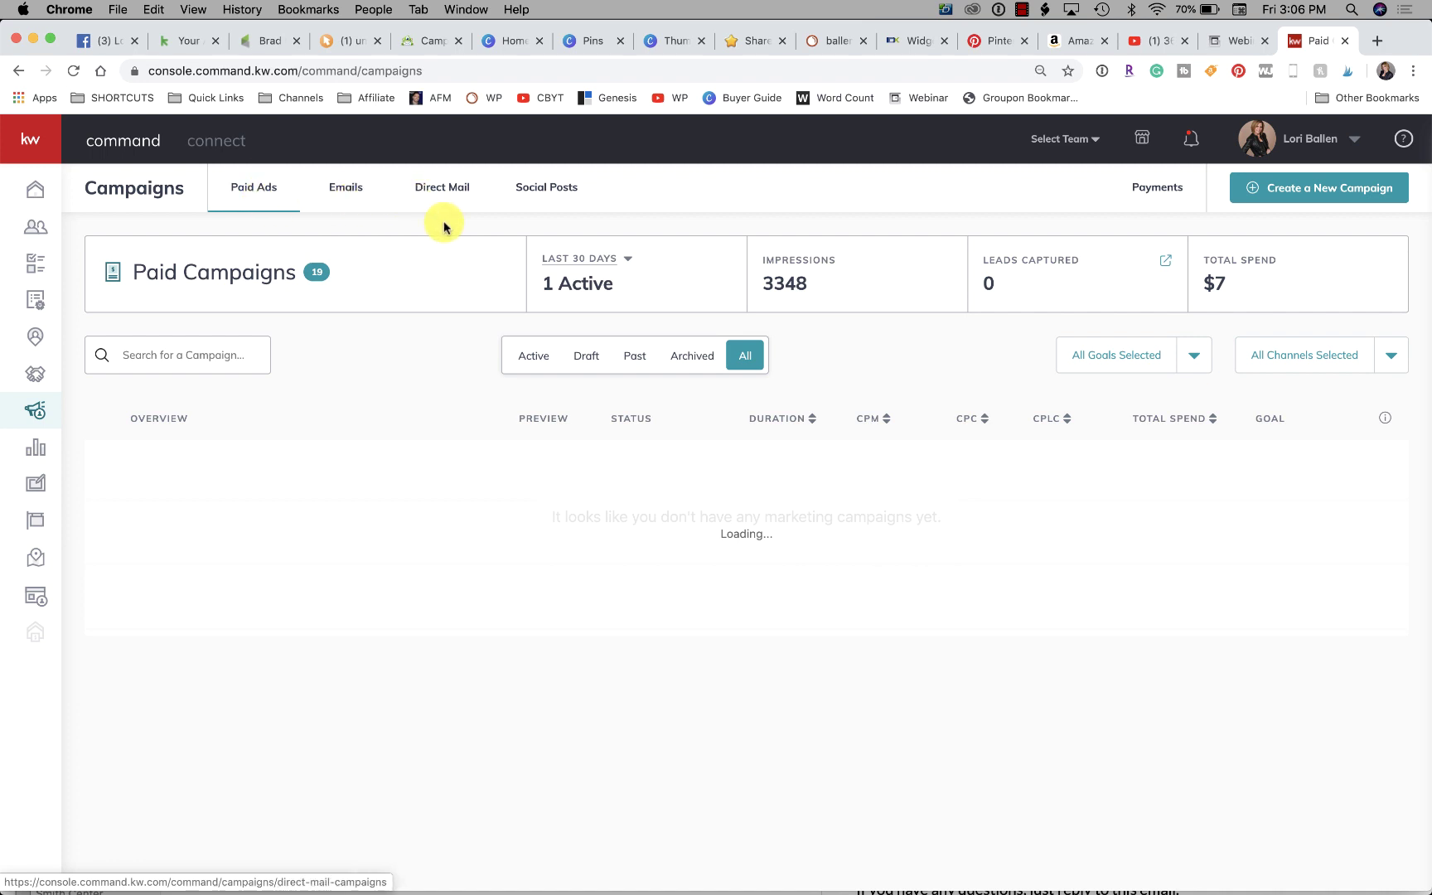
Show the February 16–22 Social Posts calendar and browse its posts and Suggested Quick Posts.
click(555, 190)
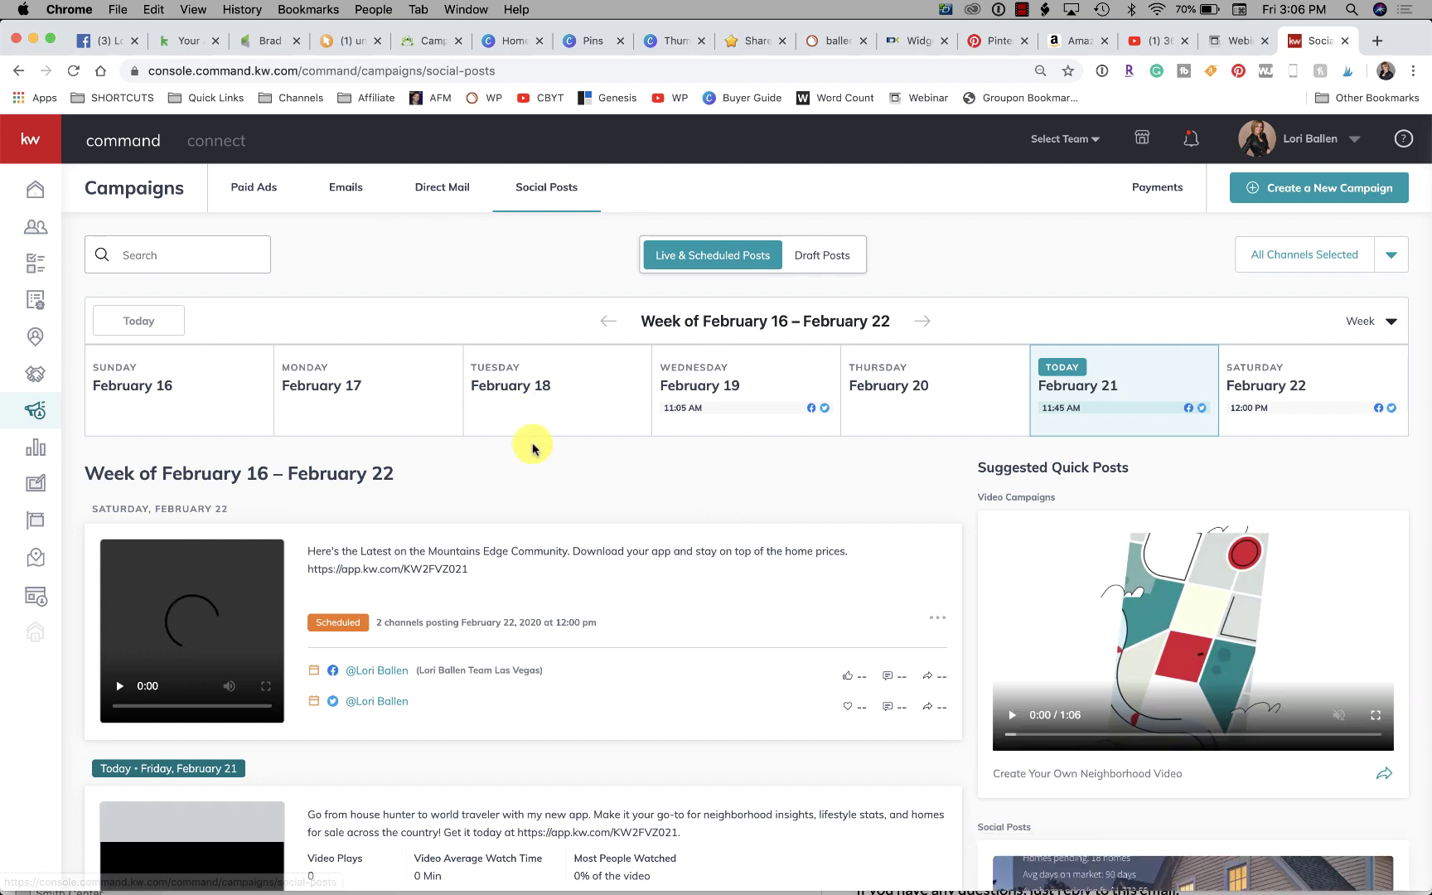
scroll(578, 681, down, 1)
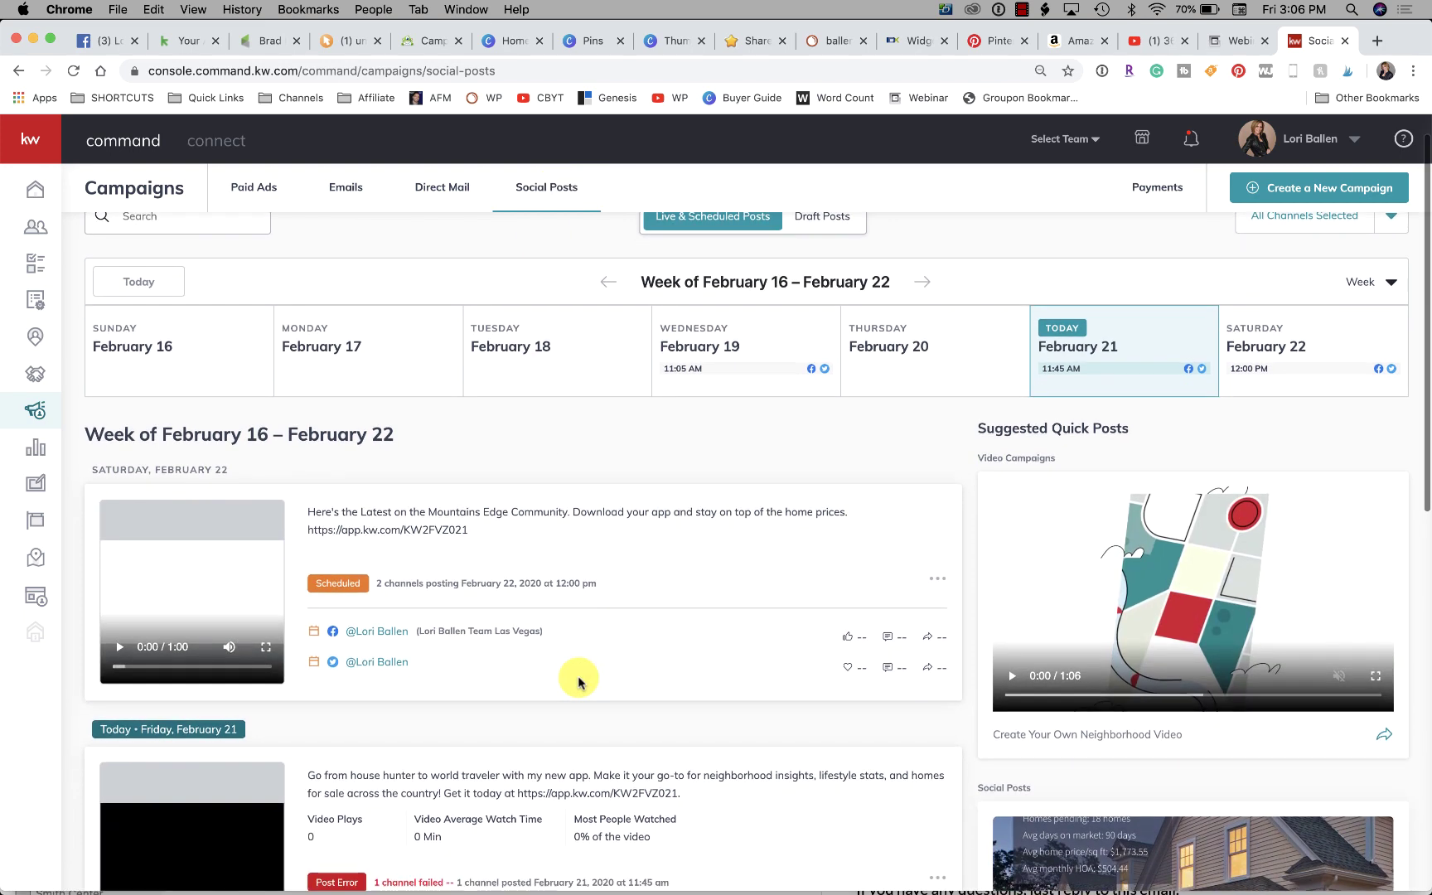
scroll(569, 605, up, 1)
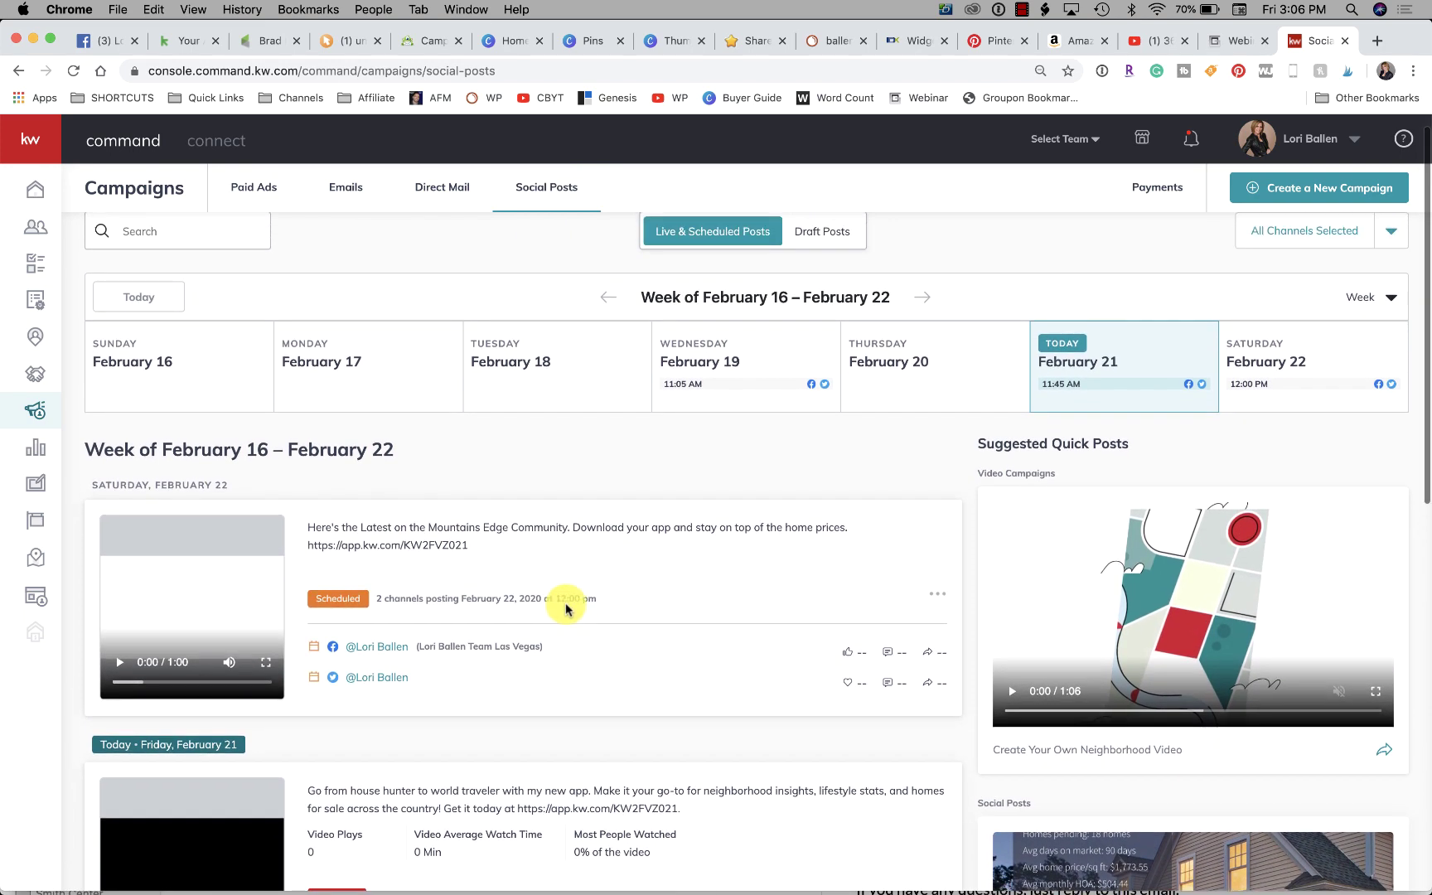
scroll(556, 609, up, 1)
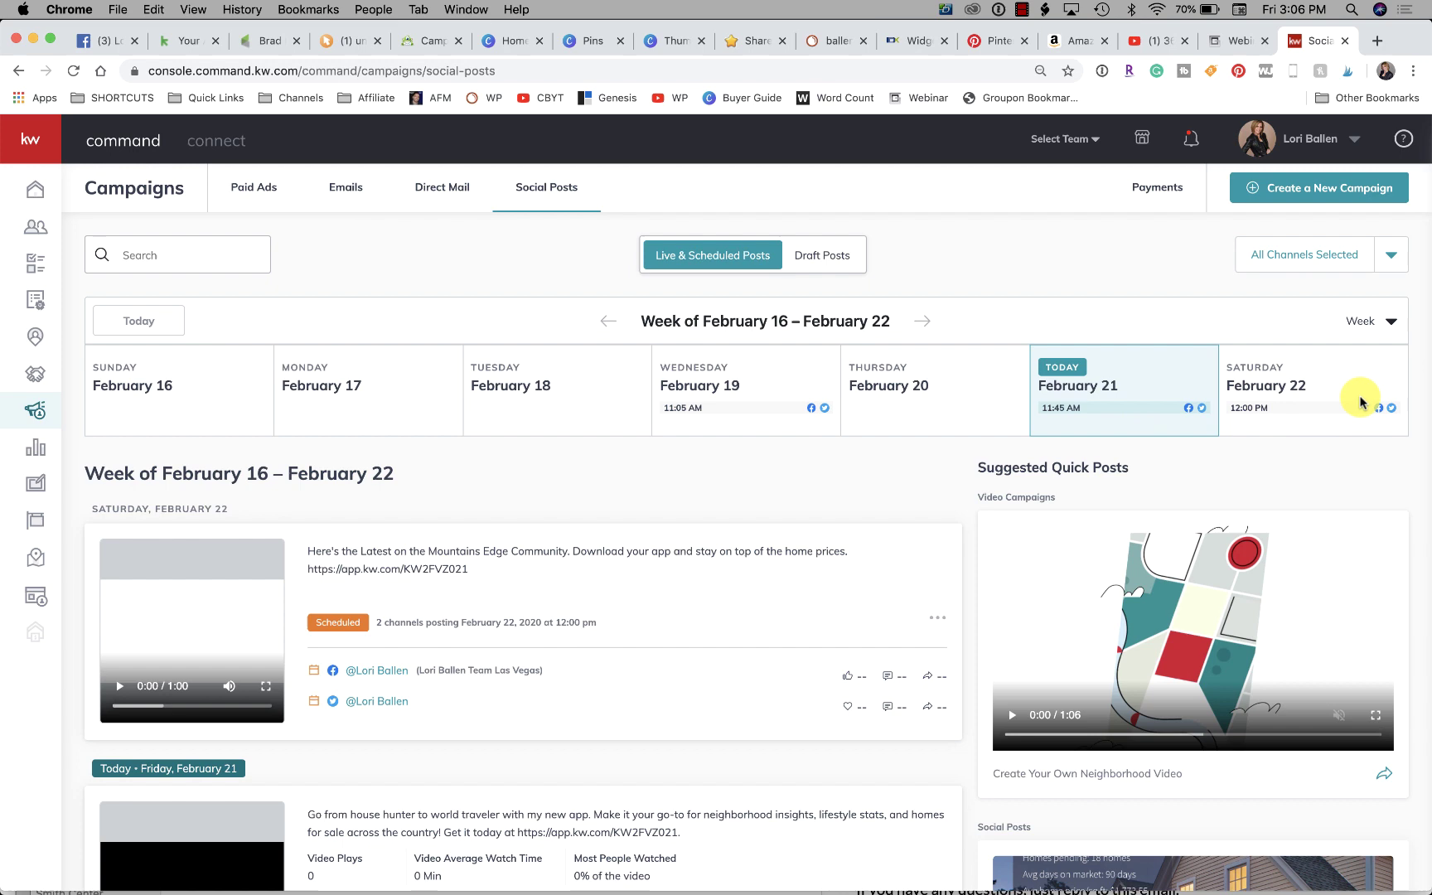
scroll(1359, 397, down, 10)
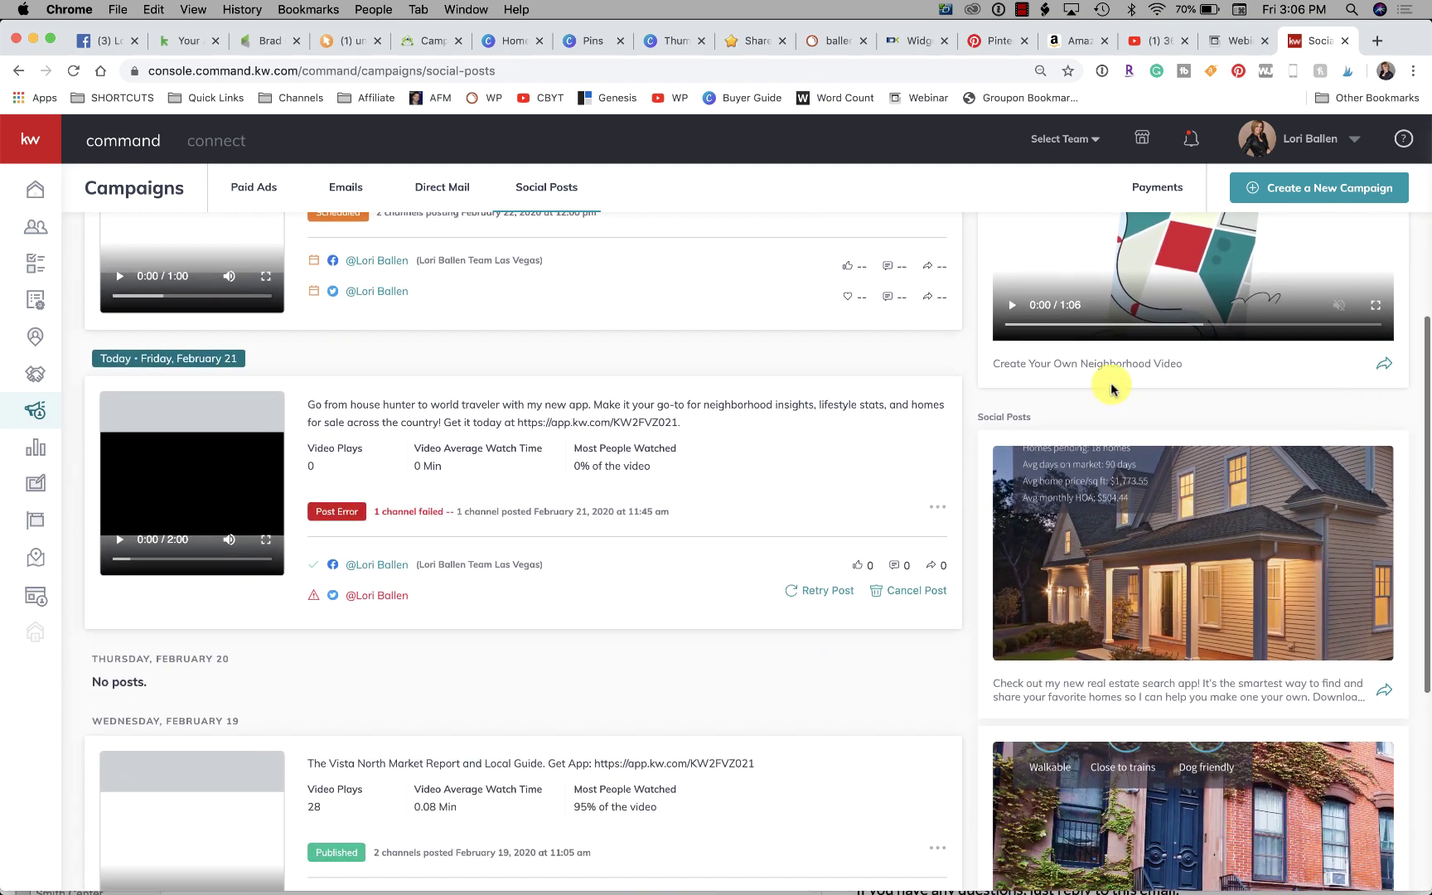
scroll(779, 398, down, 1)
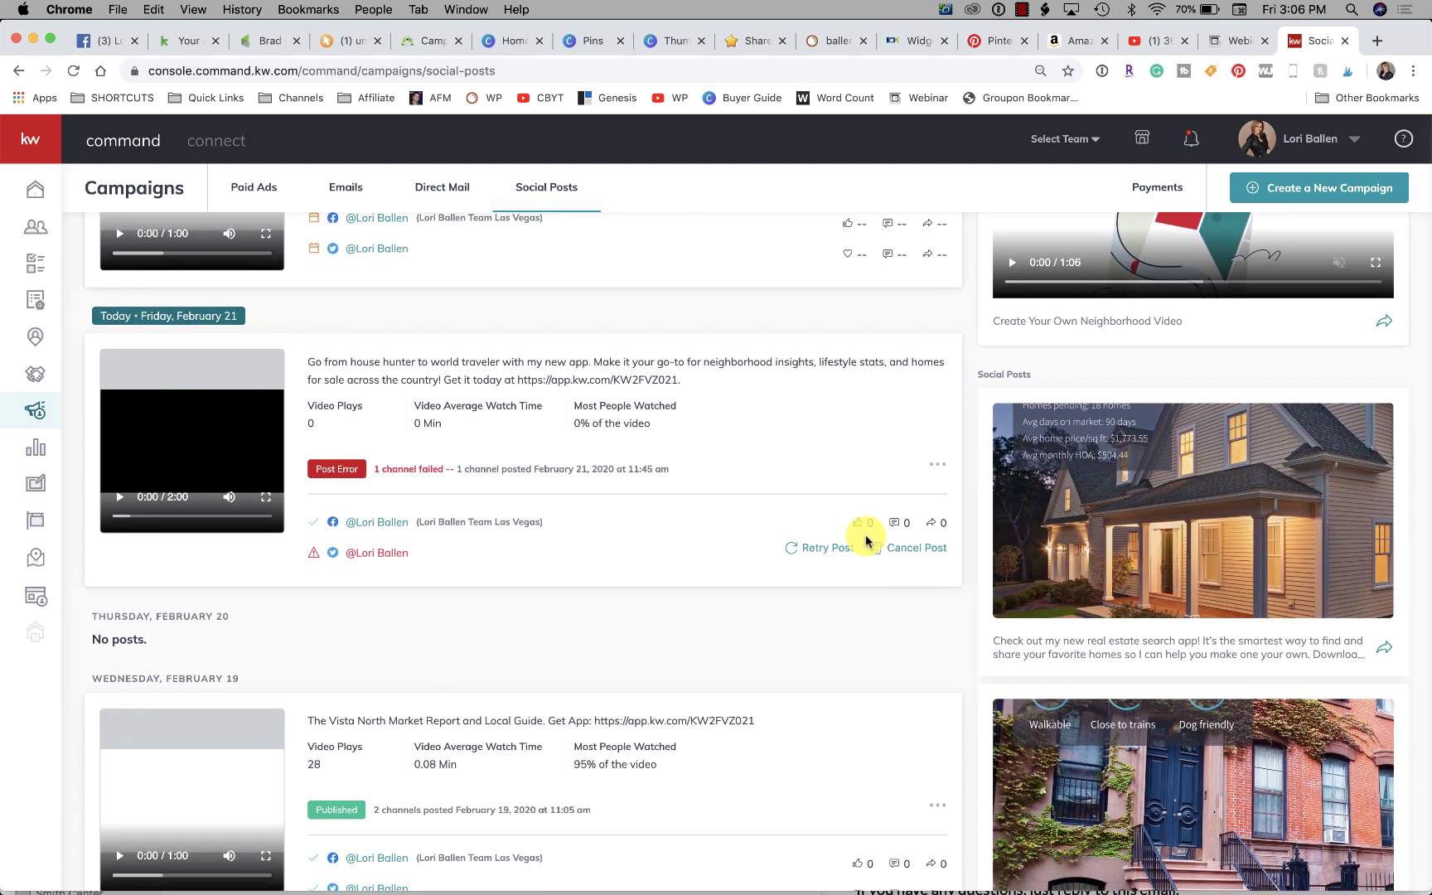
scroll(870, 534, up, 4)
scroll(837, 497, down, 2)
scroll(835, 524, down, 8)
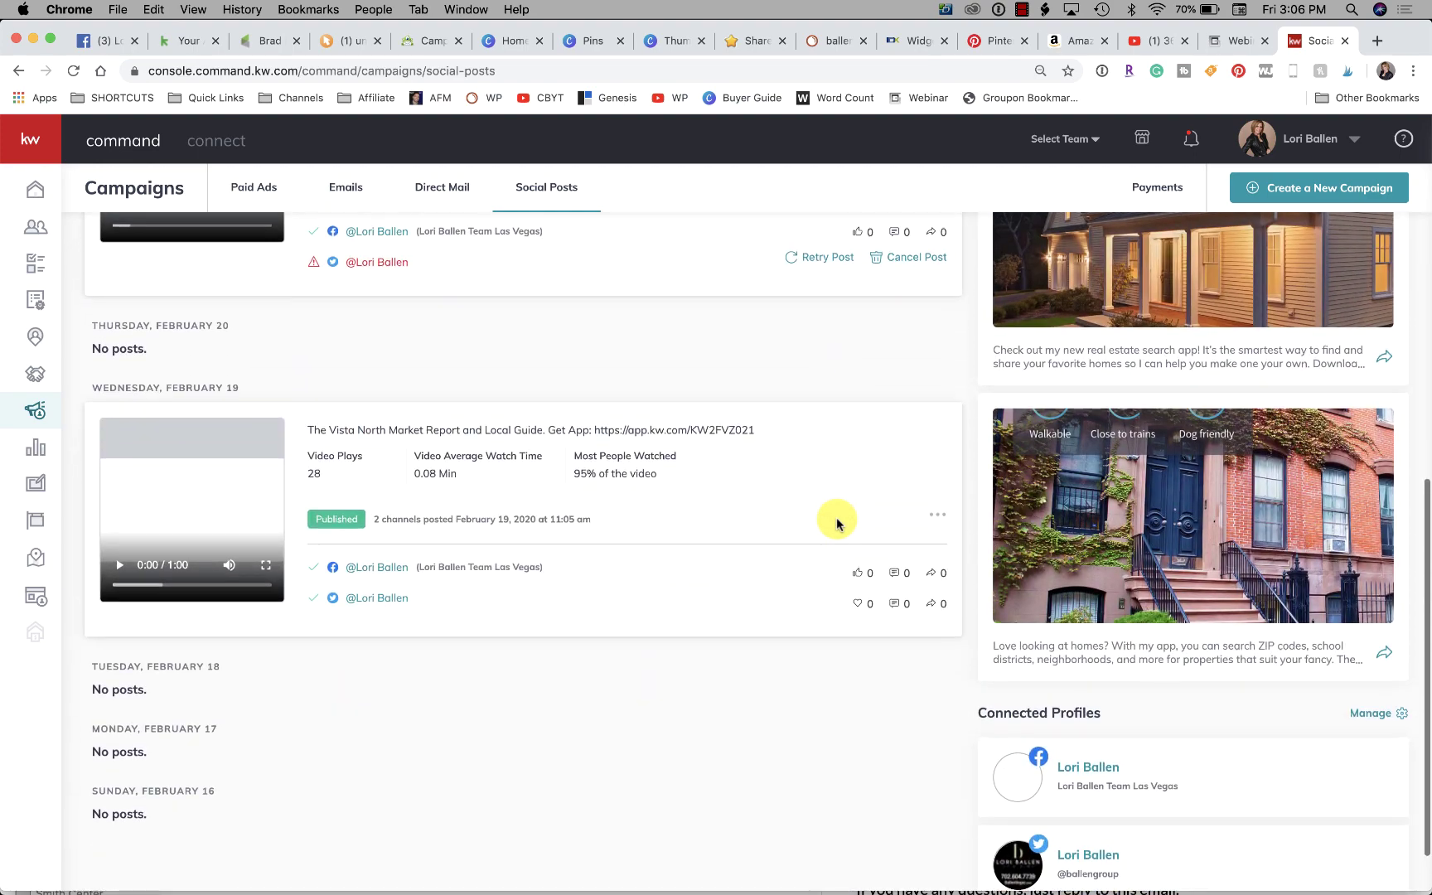
scroll(835, 522, down, 2)
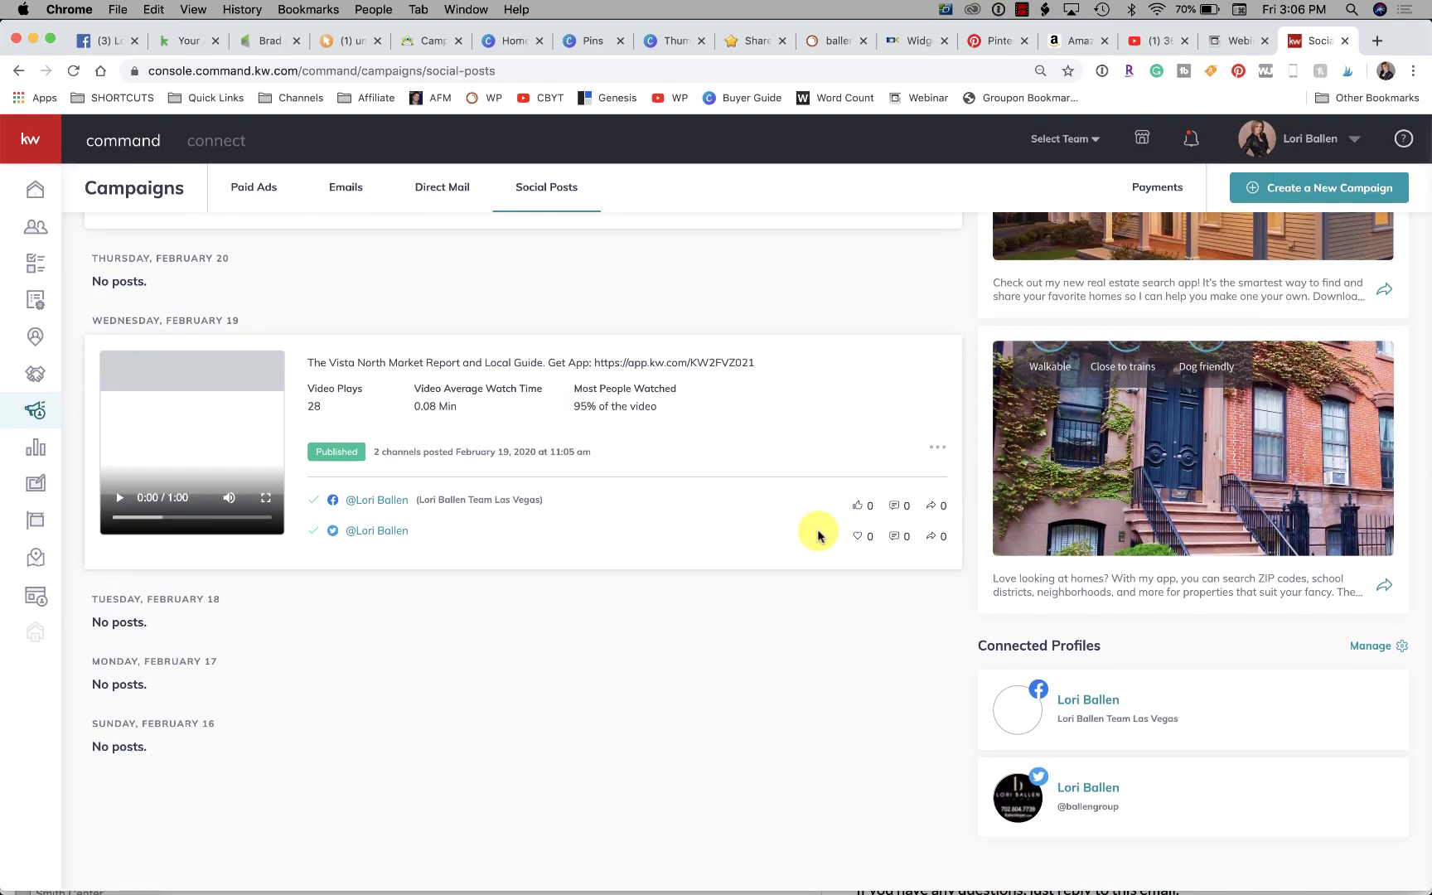
scroll(818, 536, up, 20)
scroll(818, 536, down, 3)
scroll(818, 536, down, 2)
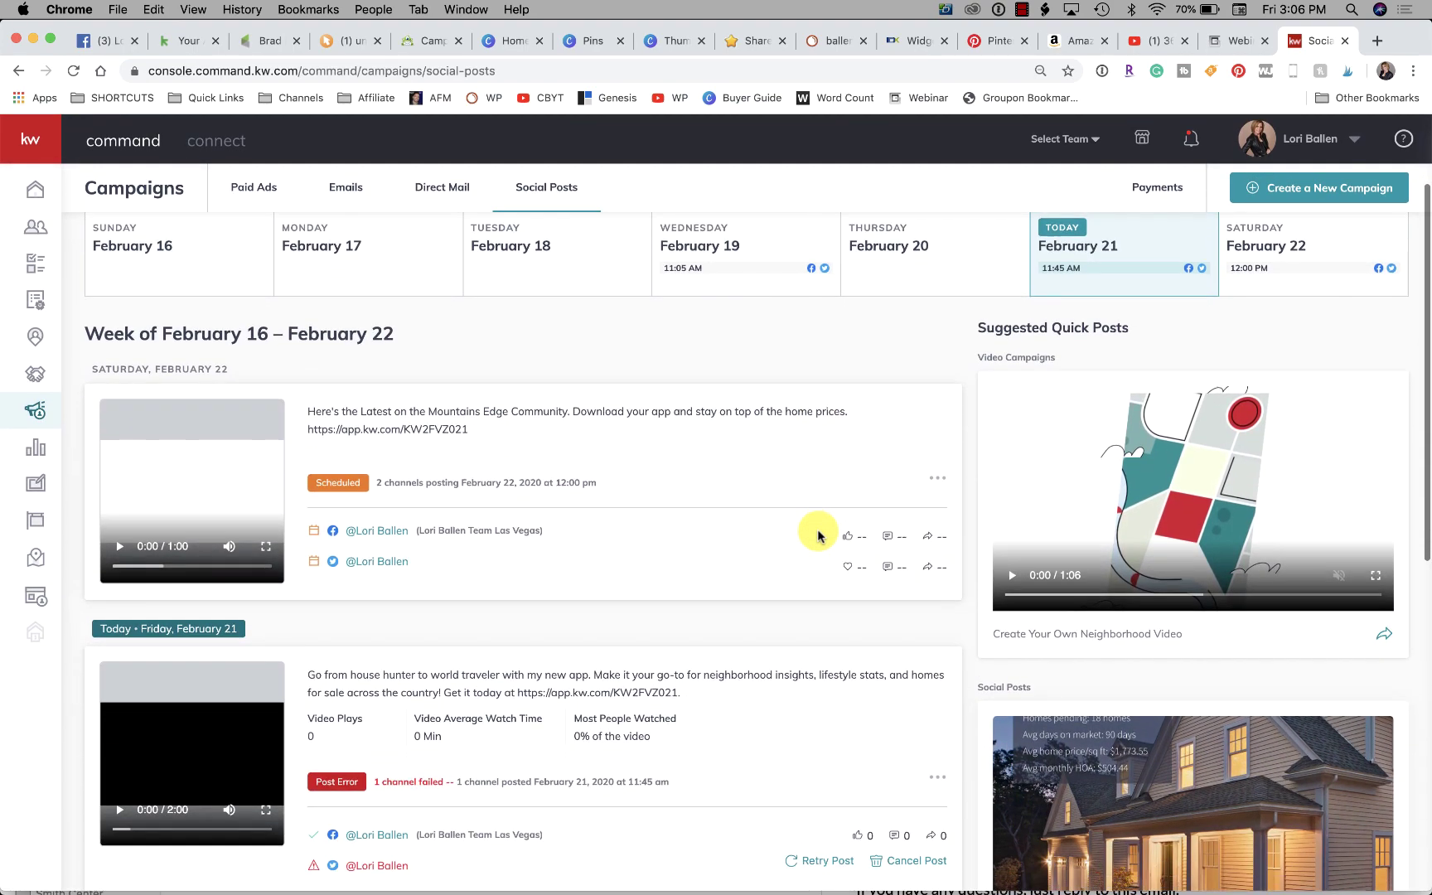
scroll(816, 535, down, 6)
scroll(912, 430, up, 3)
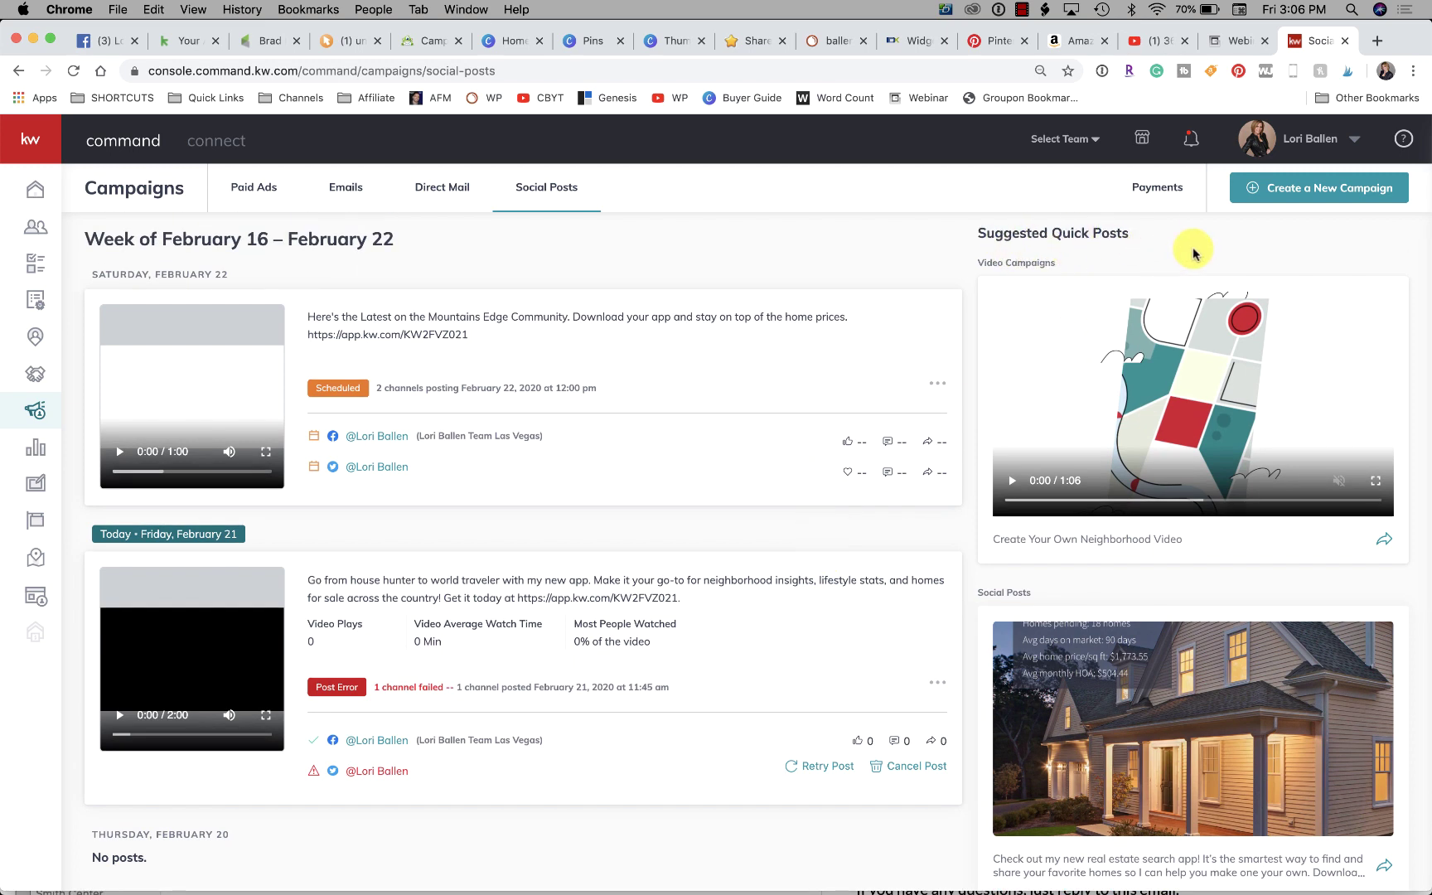
scroll(1193, 248, down, 2)
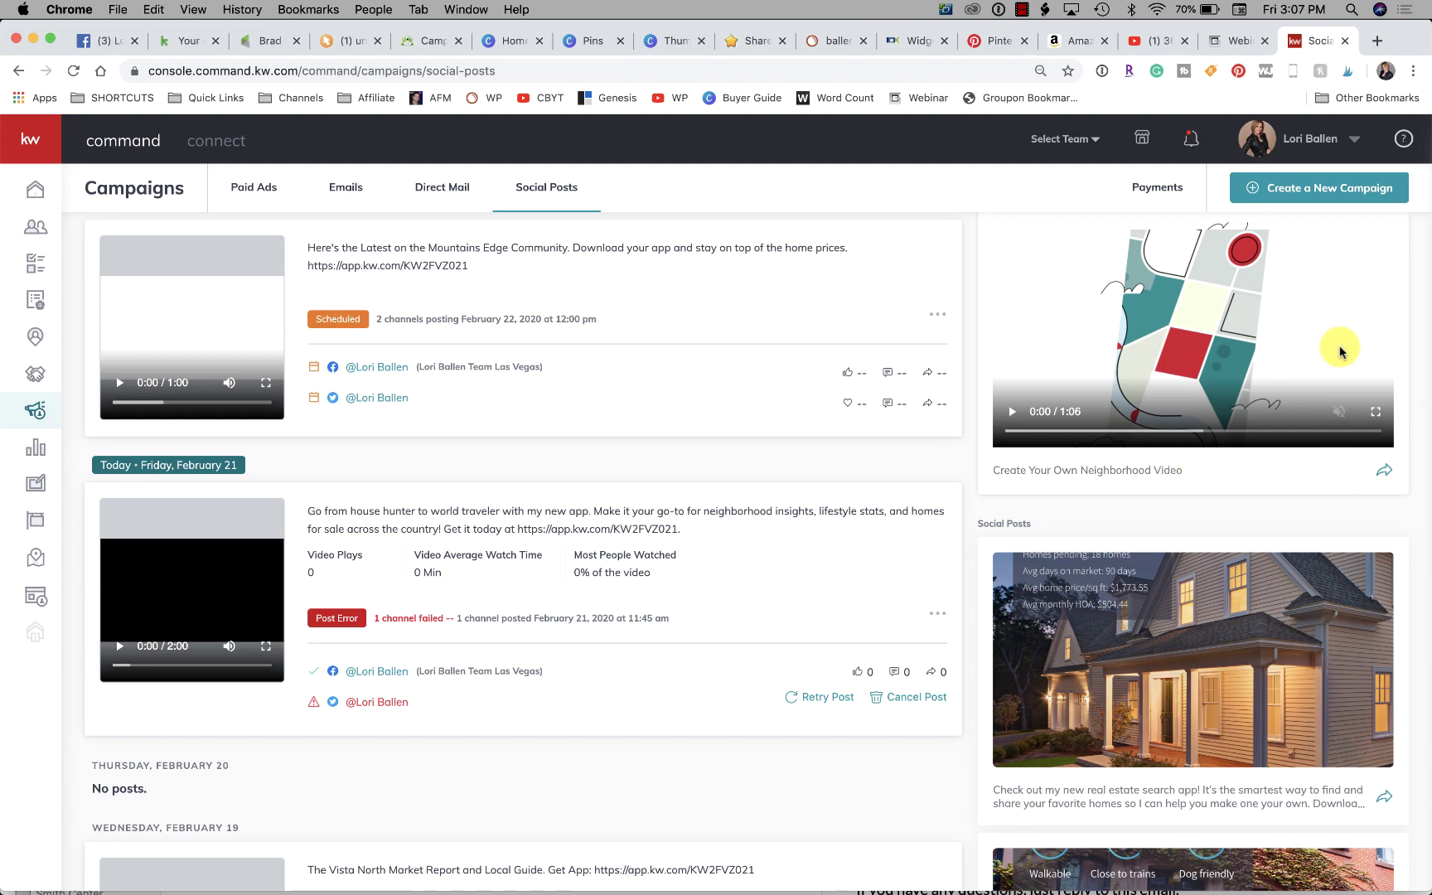
scroll(1340, 352, down, 1)
scroll(1339, 352, down, 3)
scroll(1339, 352, down, 5)
scroll(1341, 354, down, 1)
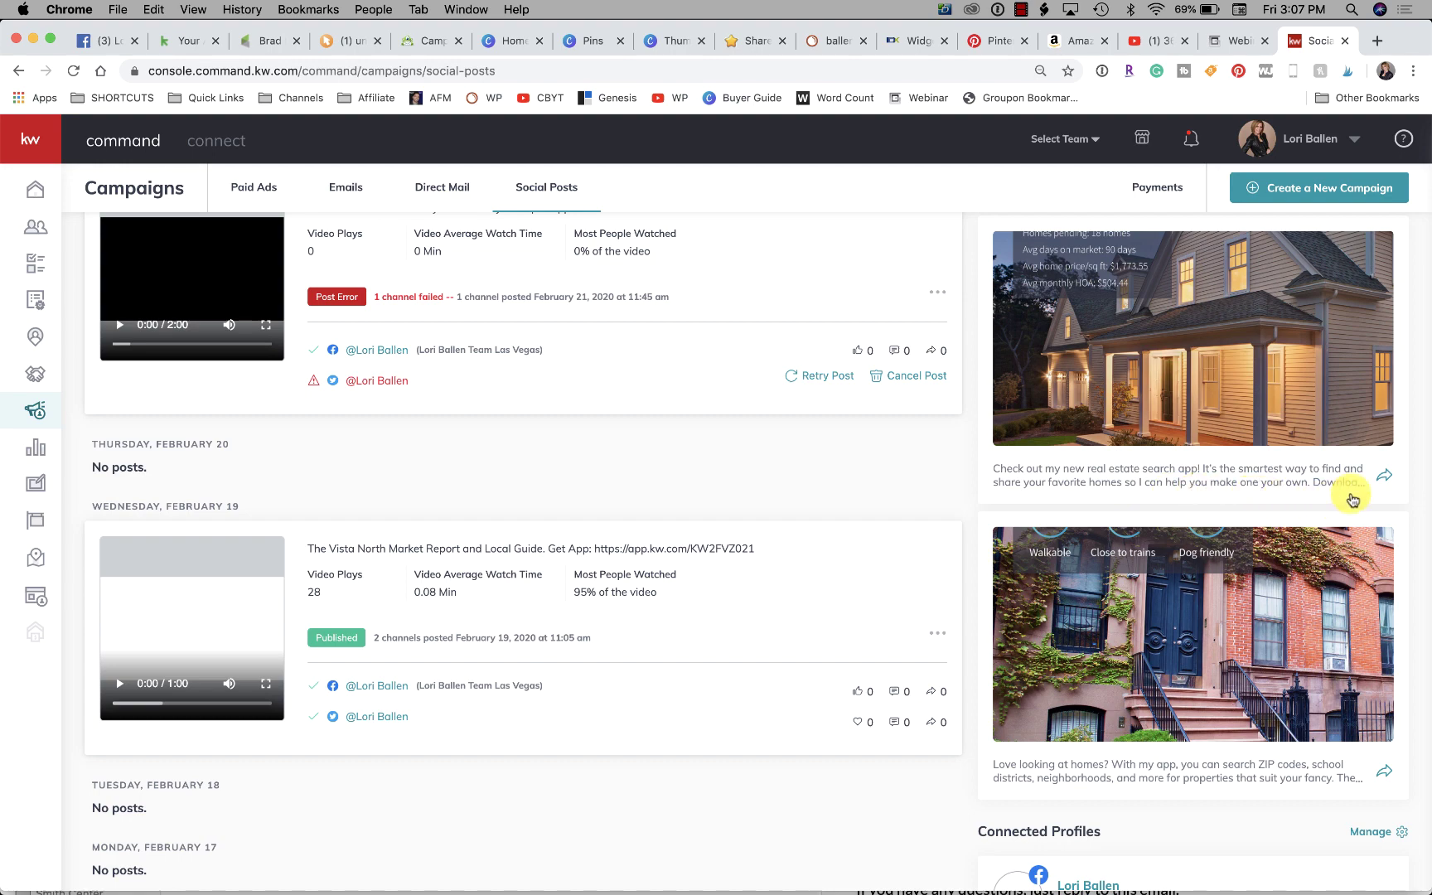
scroll(1352, 498, down, 5)
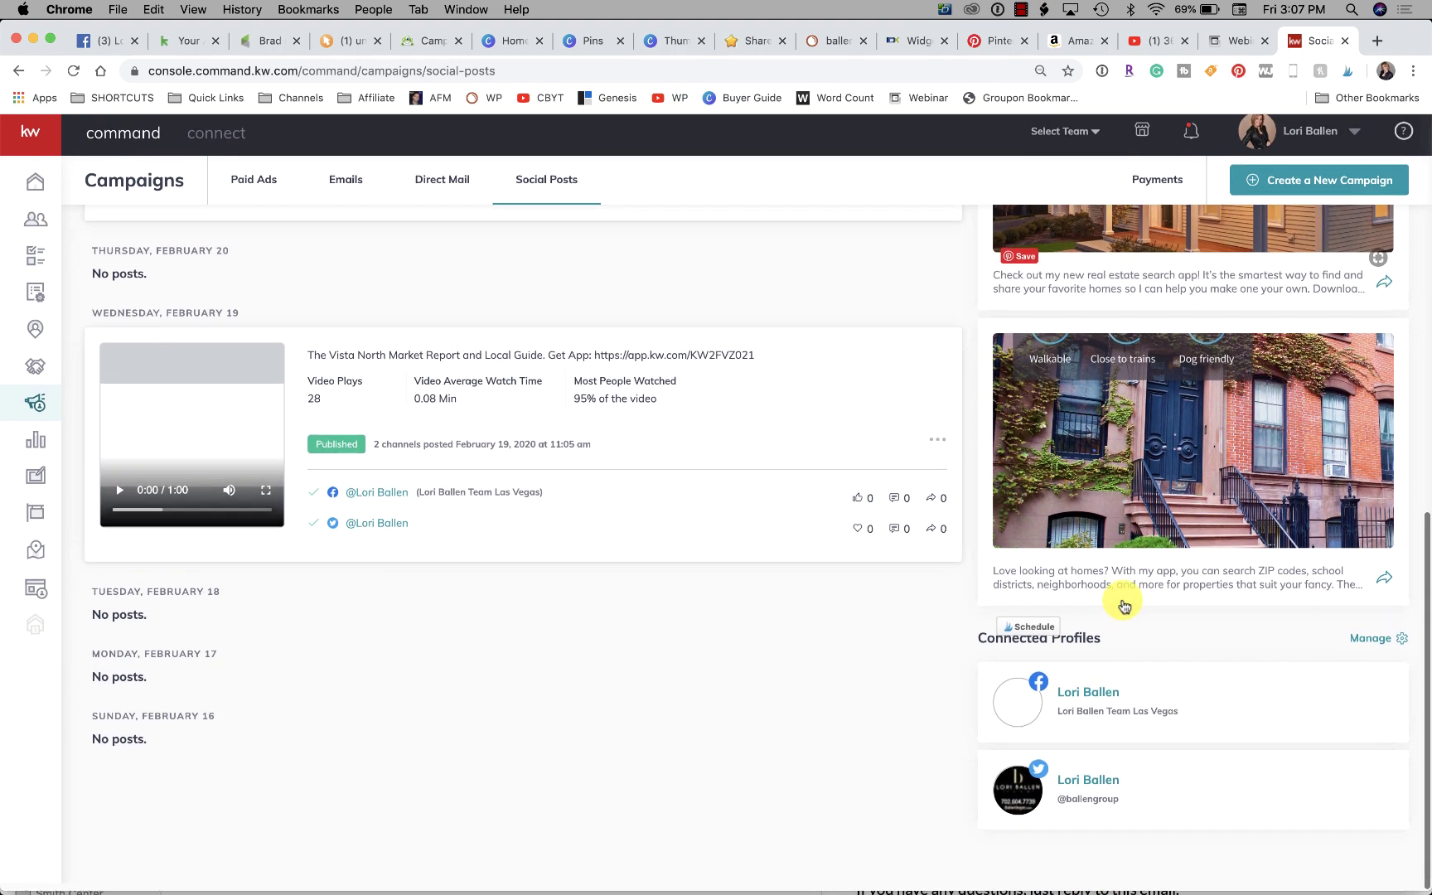
scroll(1124, 605, up, 10)
scroll(1186, 837, down, 9)
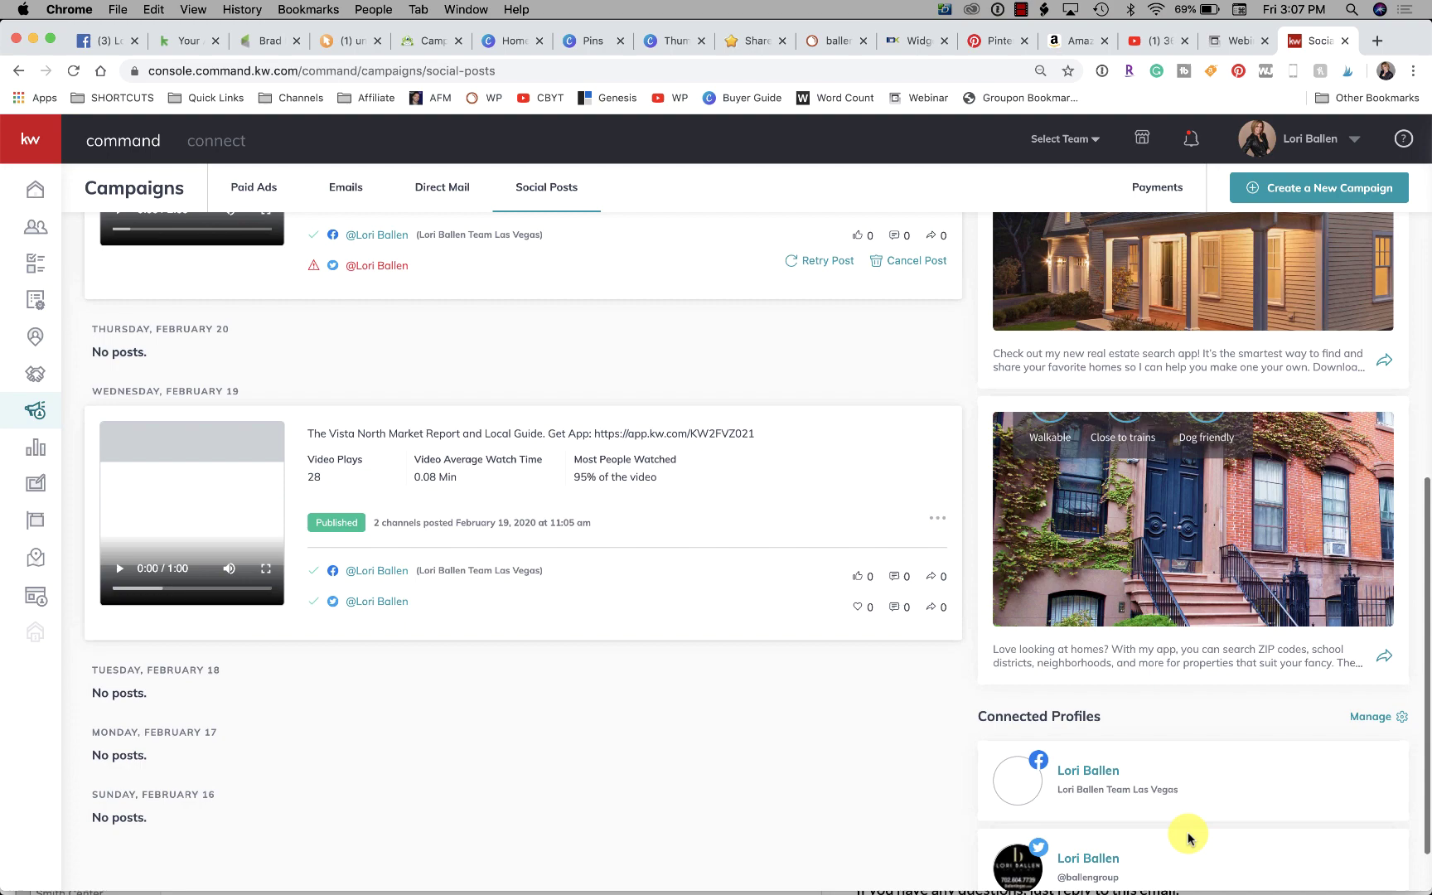
scroll(1187, 837, up, 2)
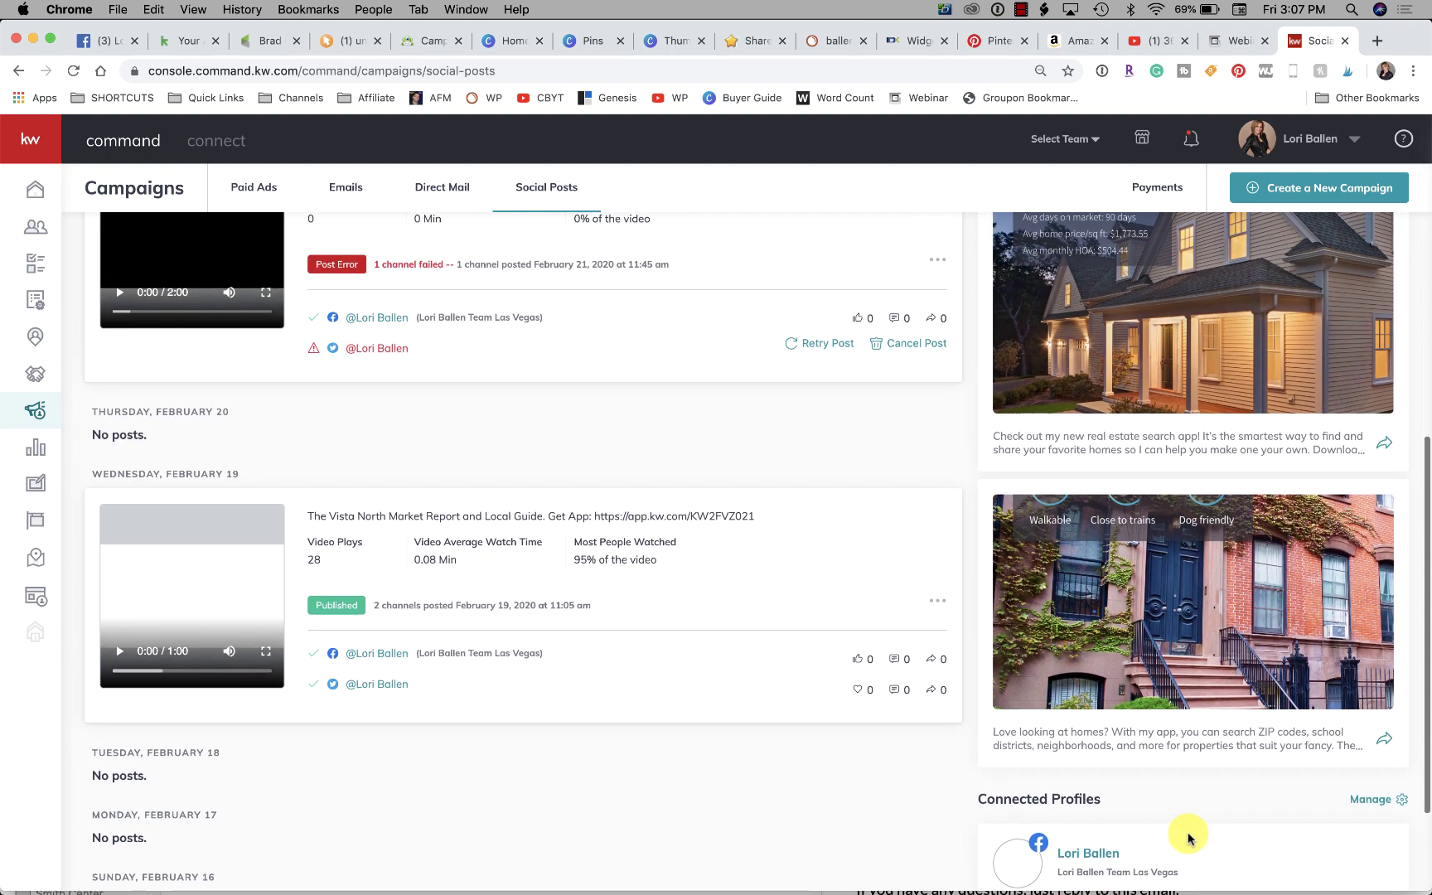
scroll(1187, 837, up, 5)
scroll(1188, 837, up, 1)
scroll(1342, 576, up, 3)
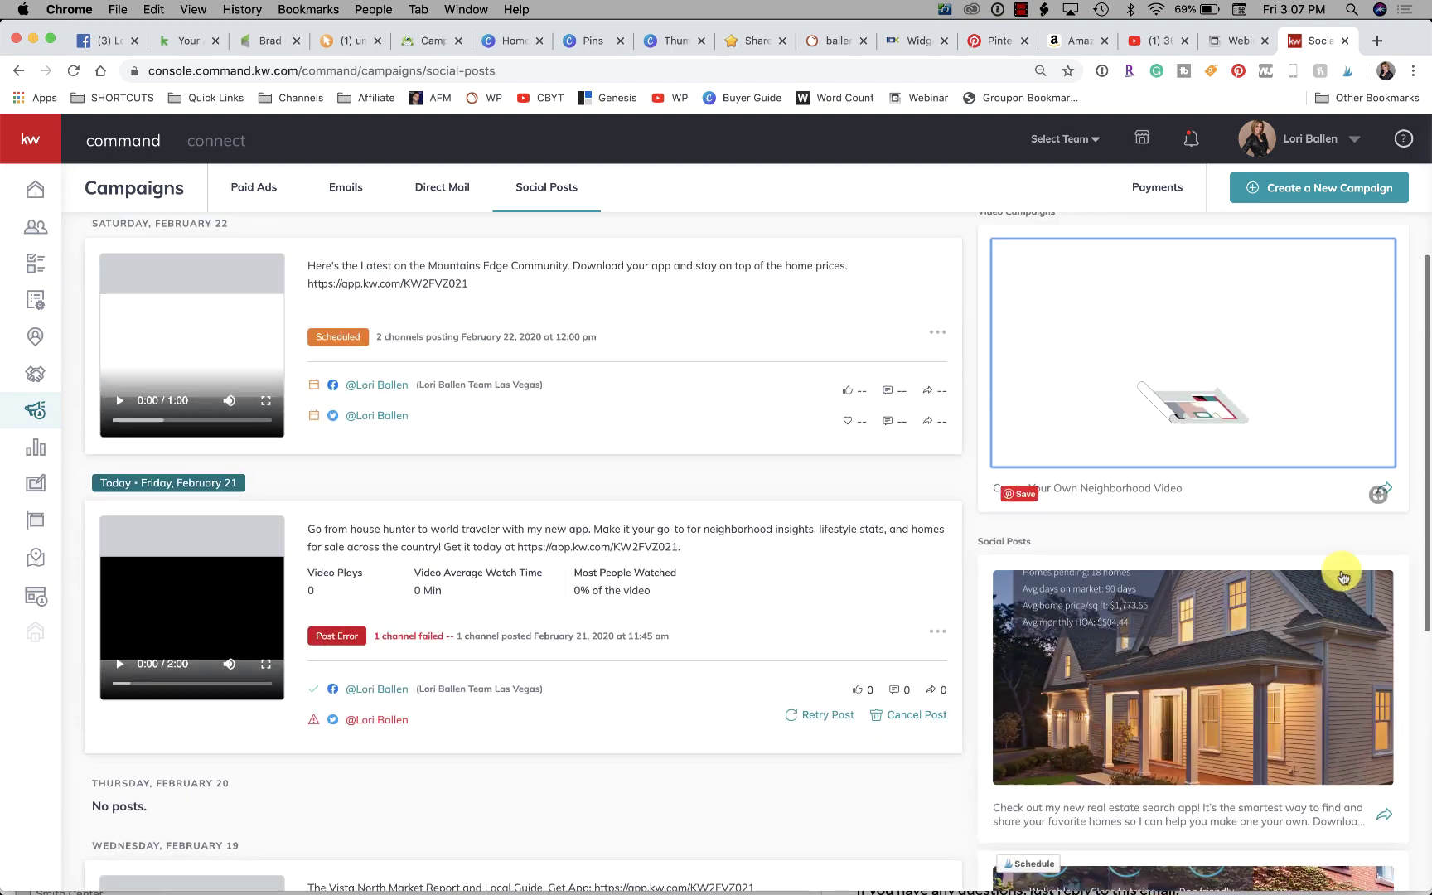
scroll(1343, 576, up, 3)
click(1294, 187)
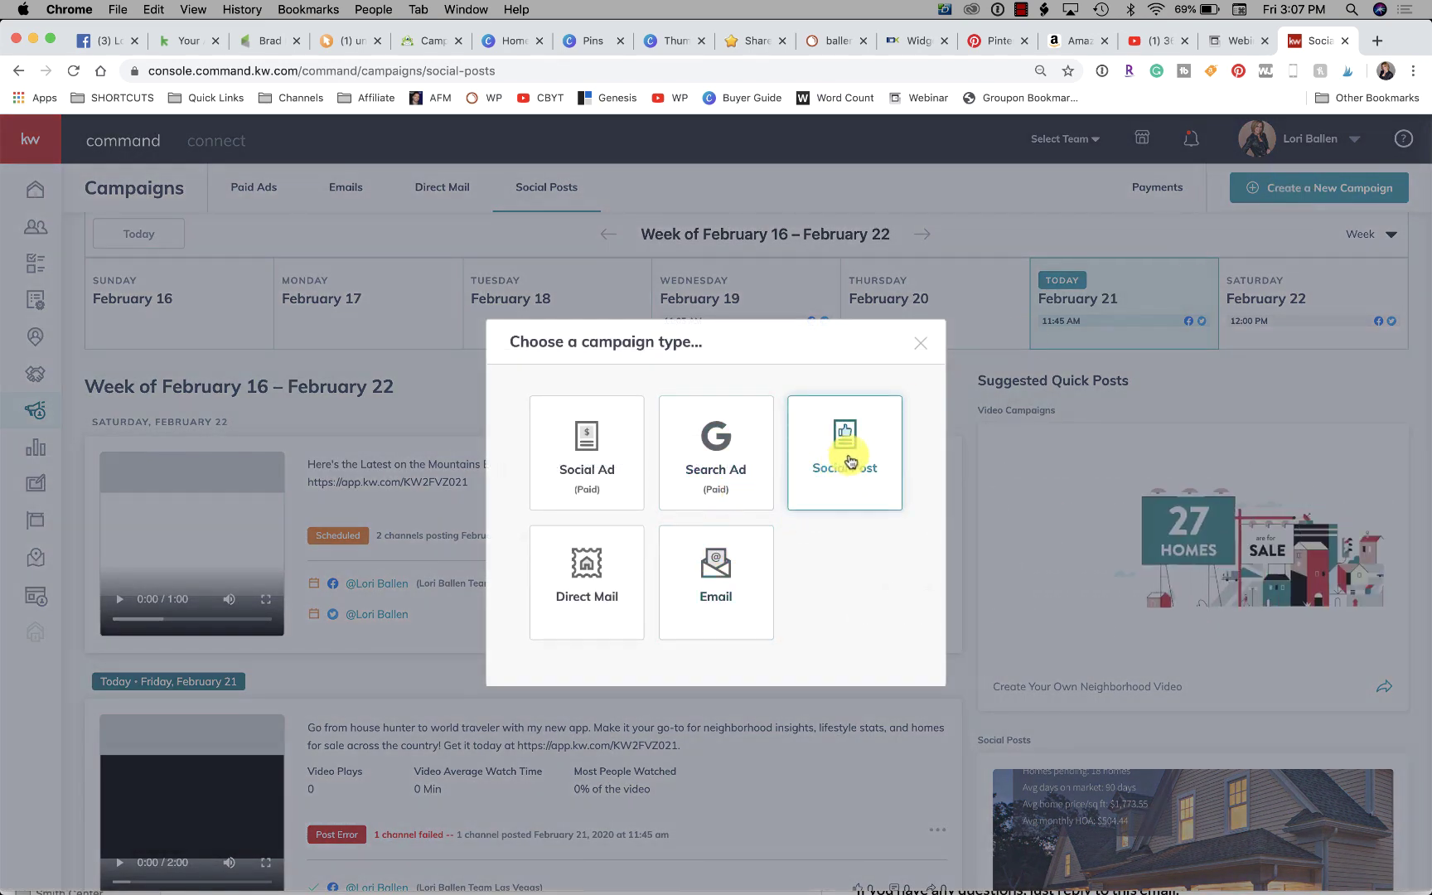
click(848, 458)
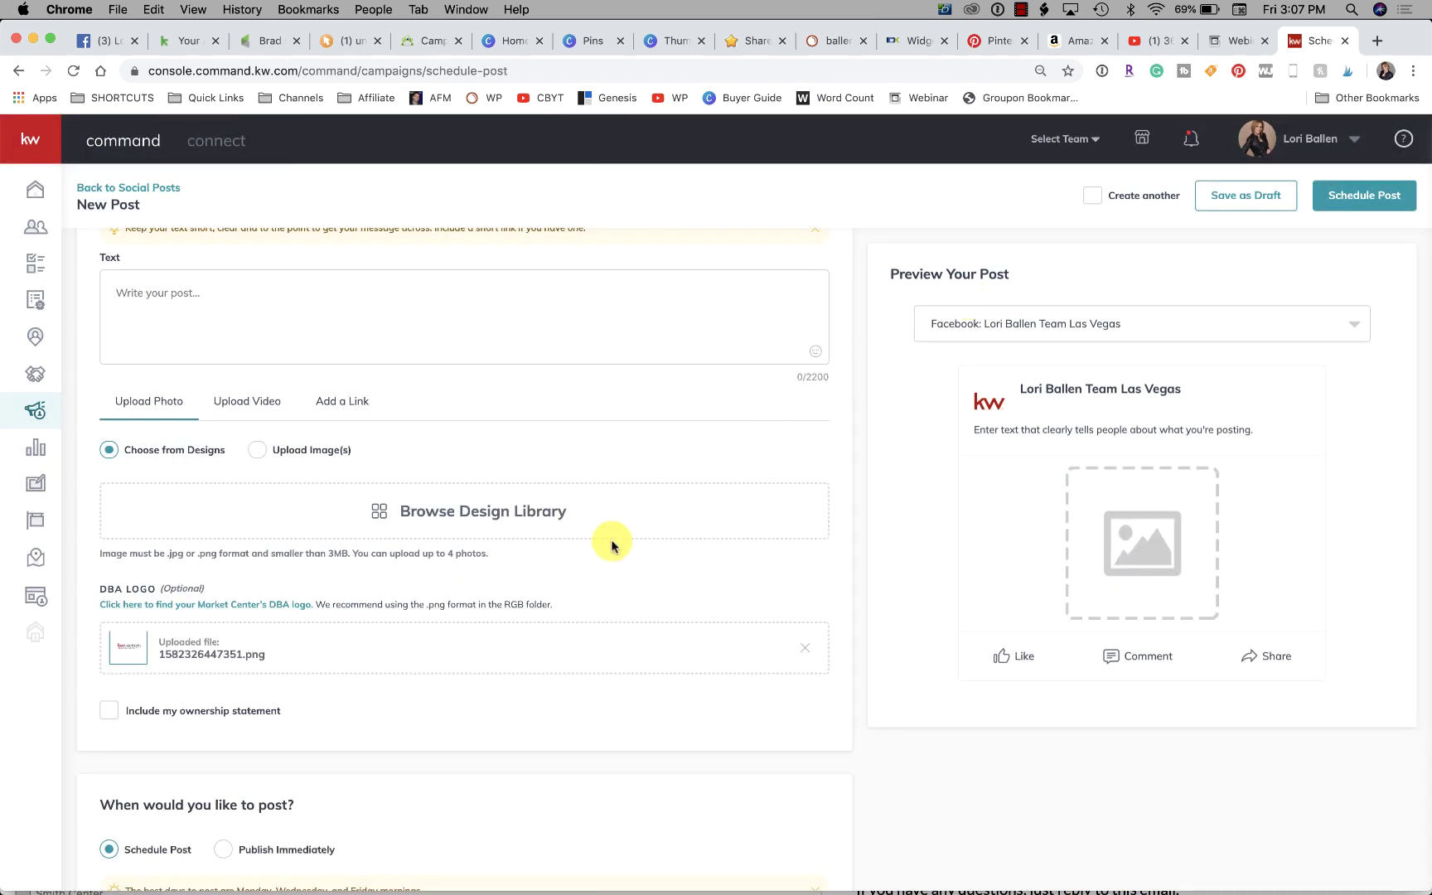
scroll(611, 545, down, 5)
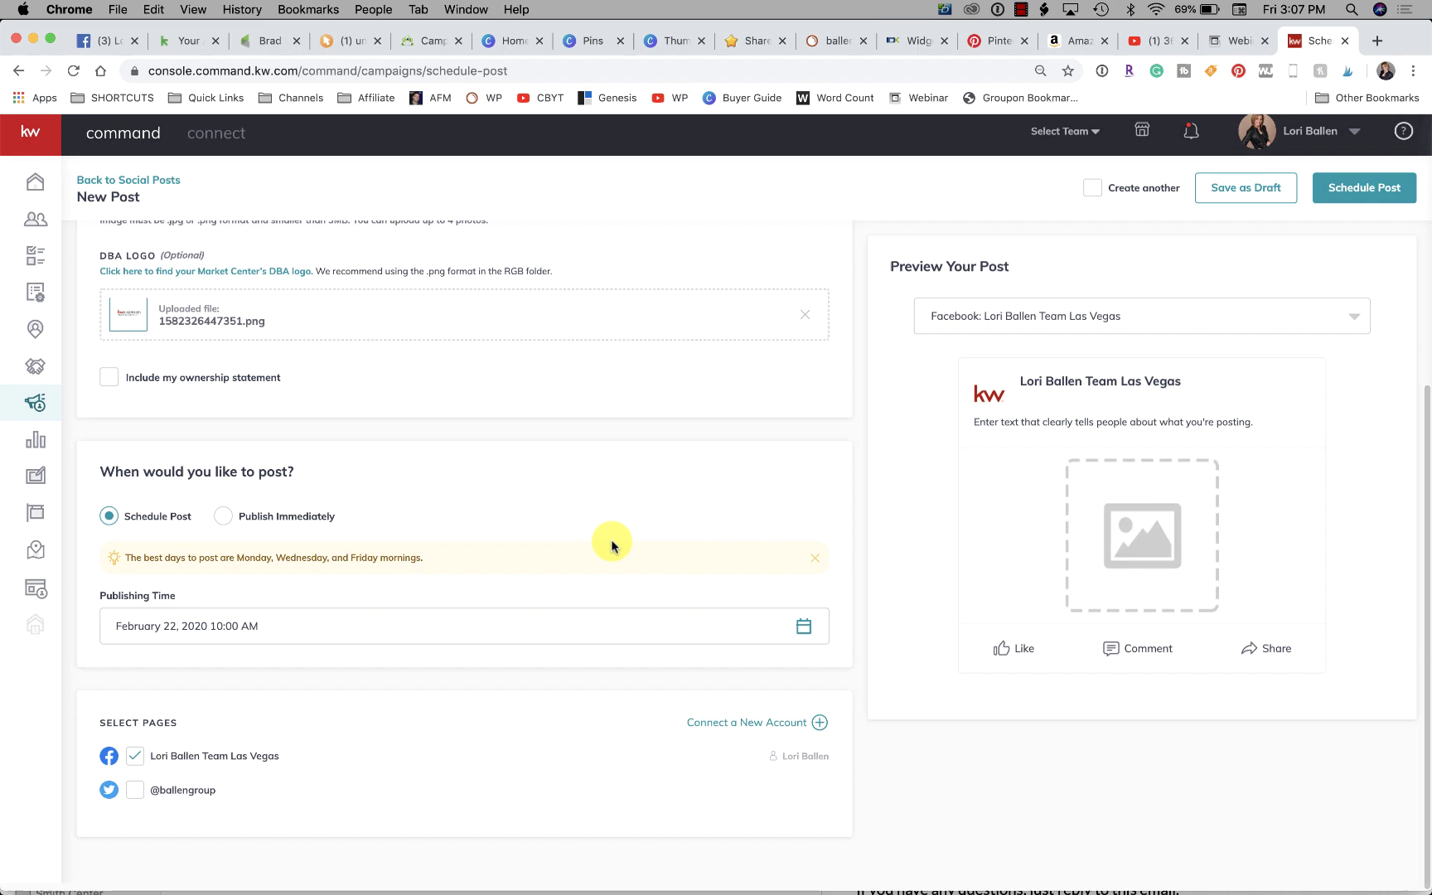
scroll(612, 544, up, 5)
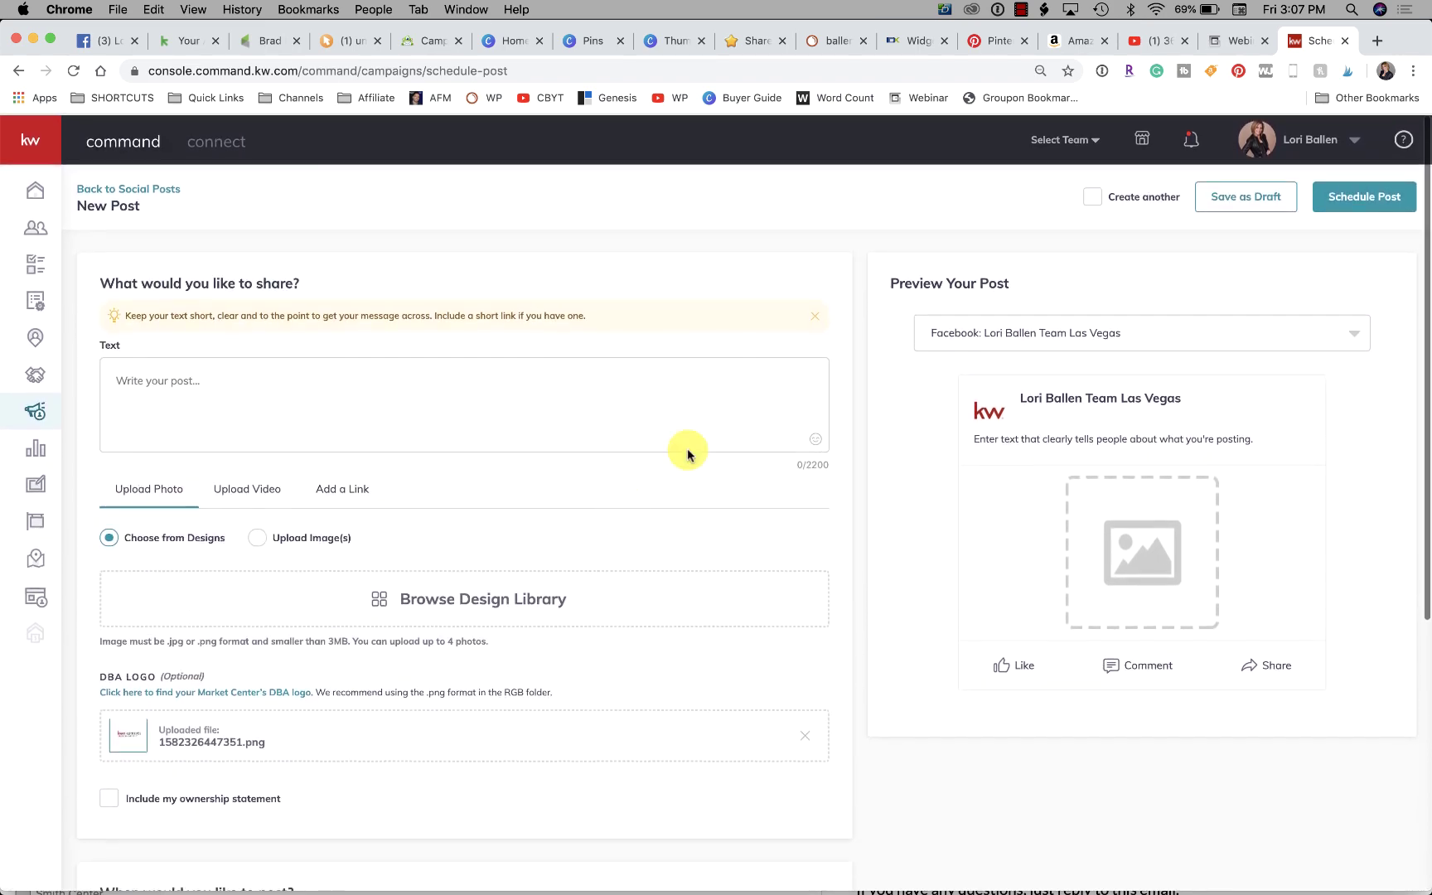
click(165, 190)
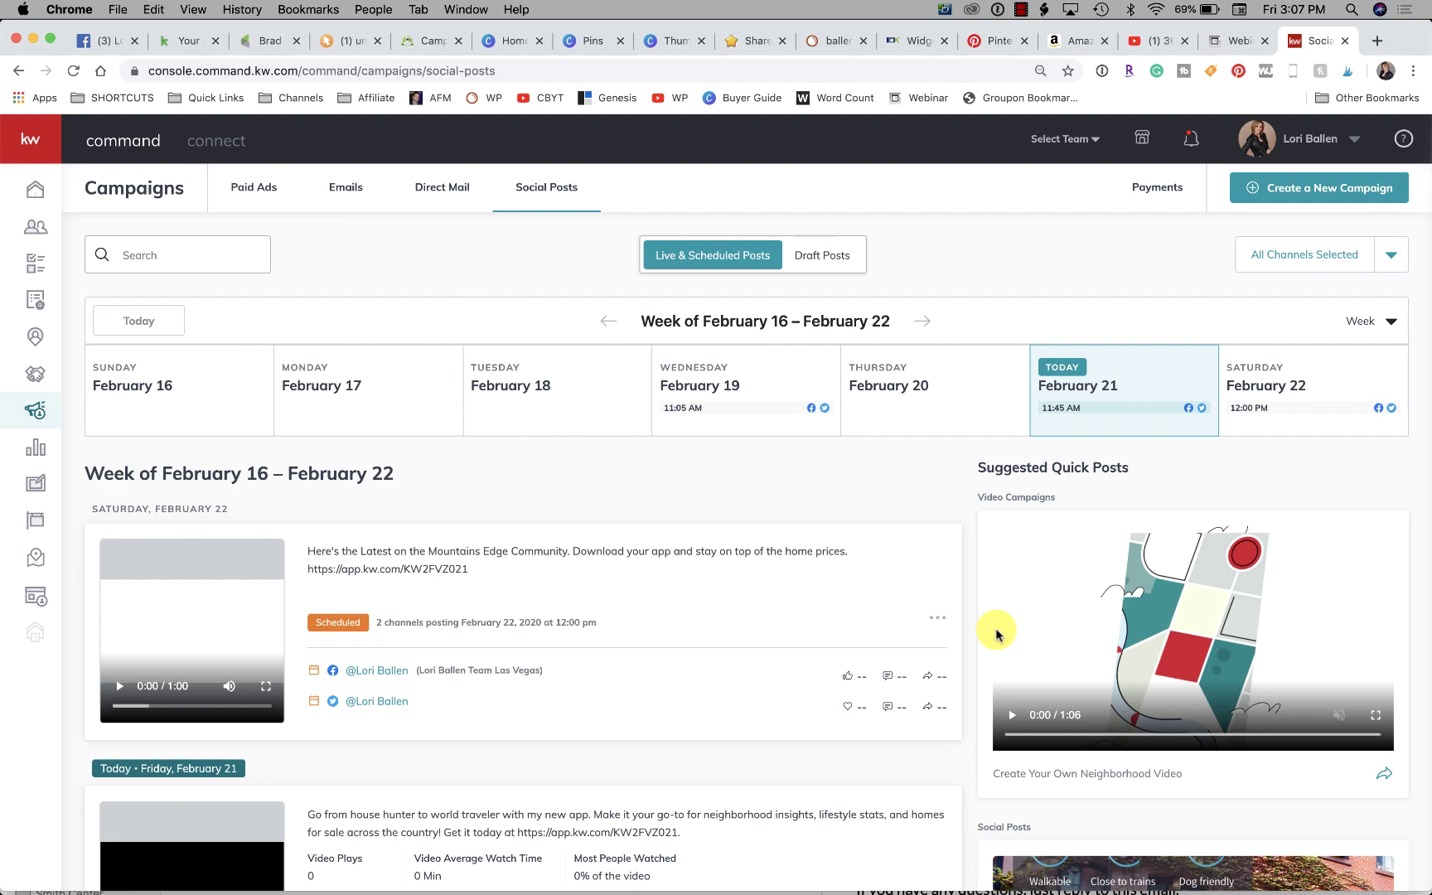
Keep the What Locals Say design and DBA logo, choose Schedule Post, Facebook page only.
scroll(995, 633, down, 5)
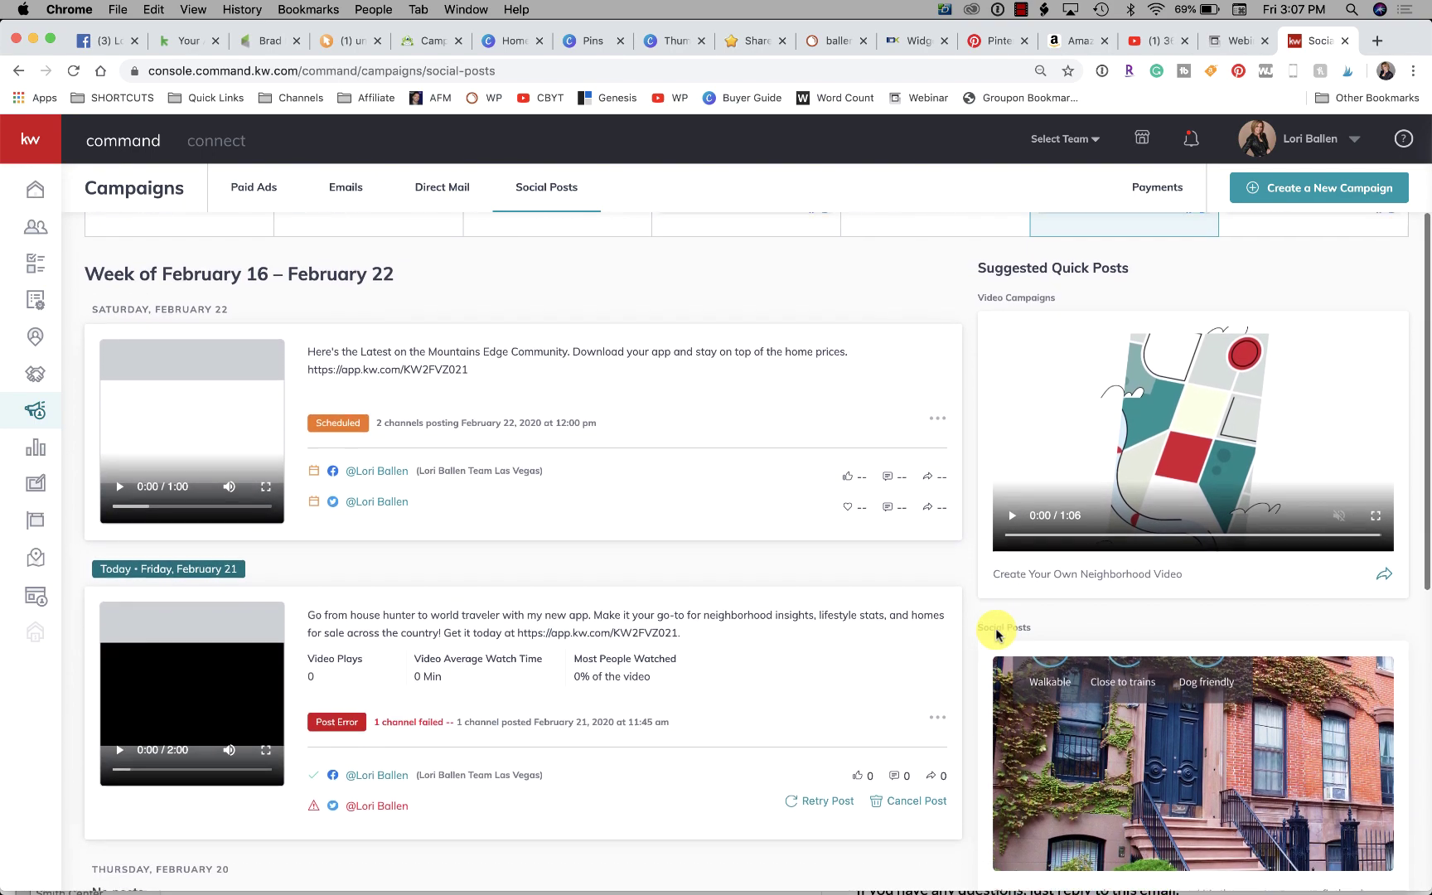
scroll(995, 634, down, 8)
scroll(997, 630, down, 6)
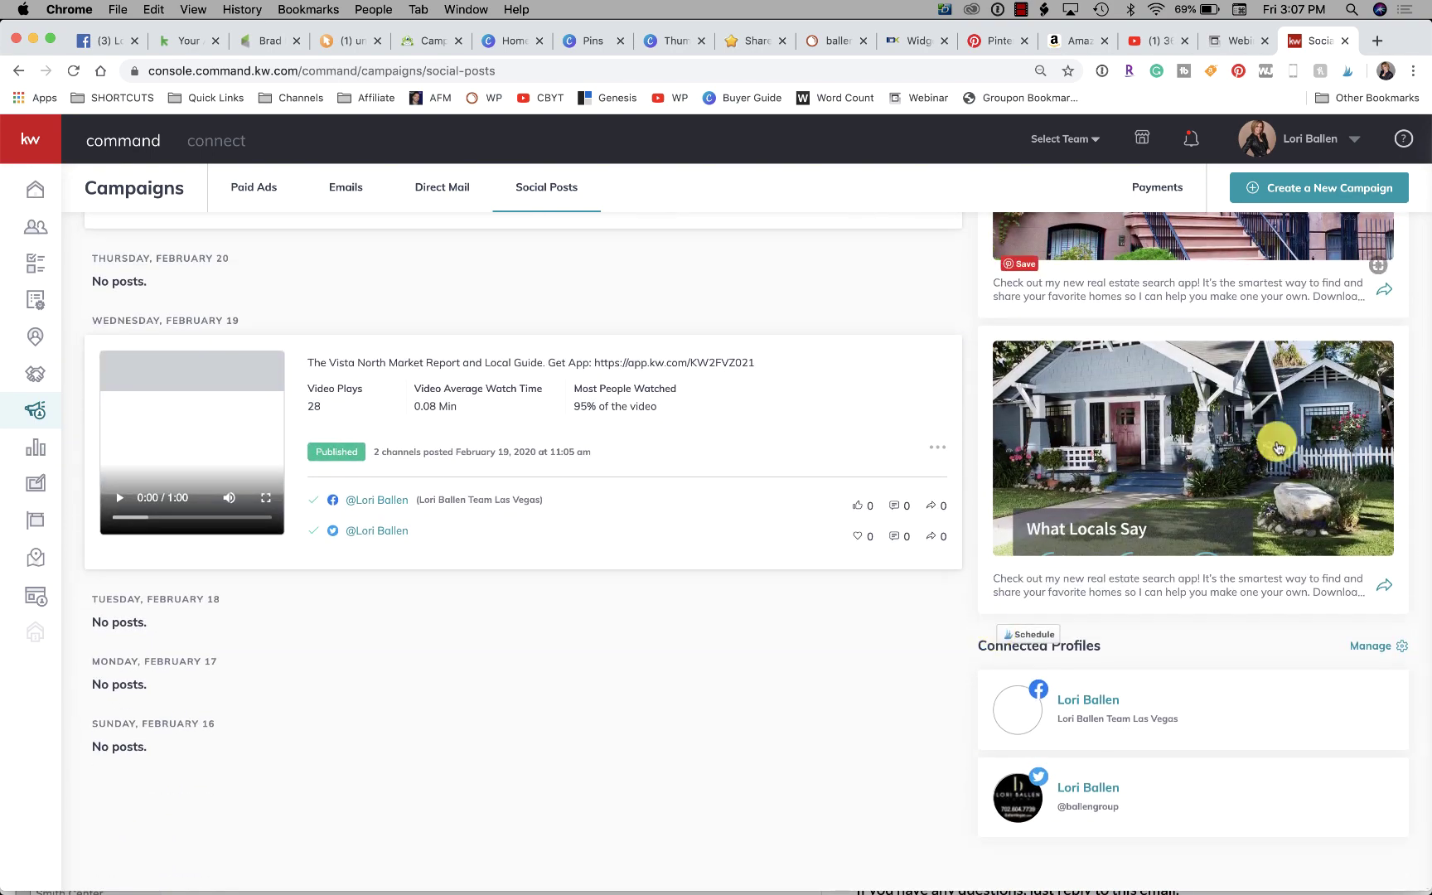
scroll(1277, 447, up, 5)
scroll(1278, 447, up, 2)
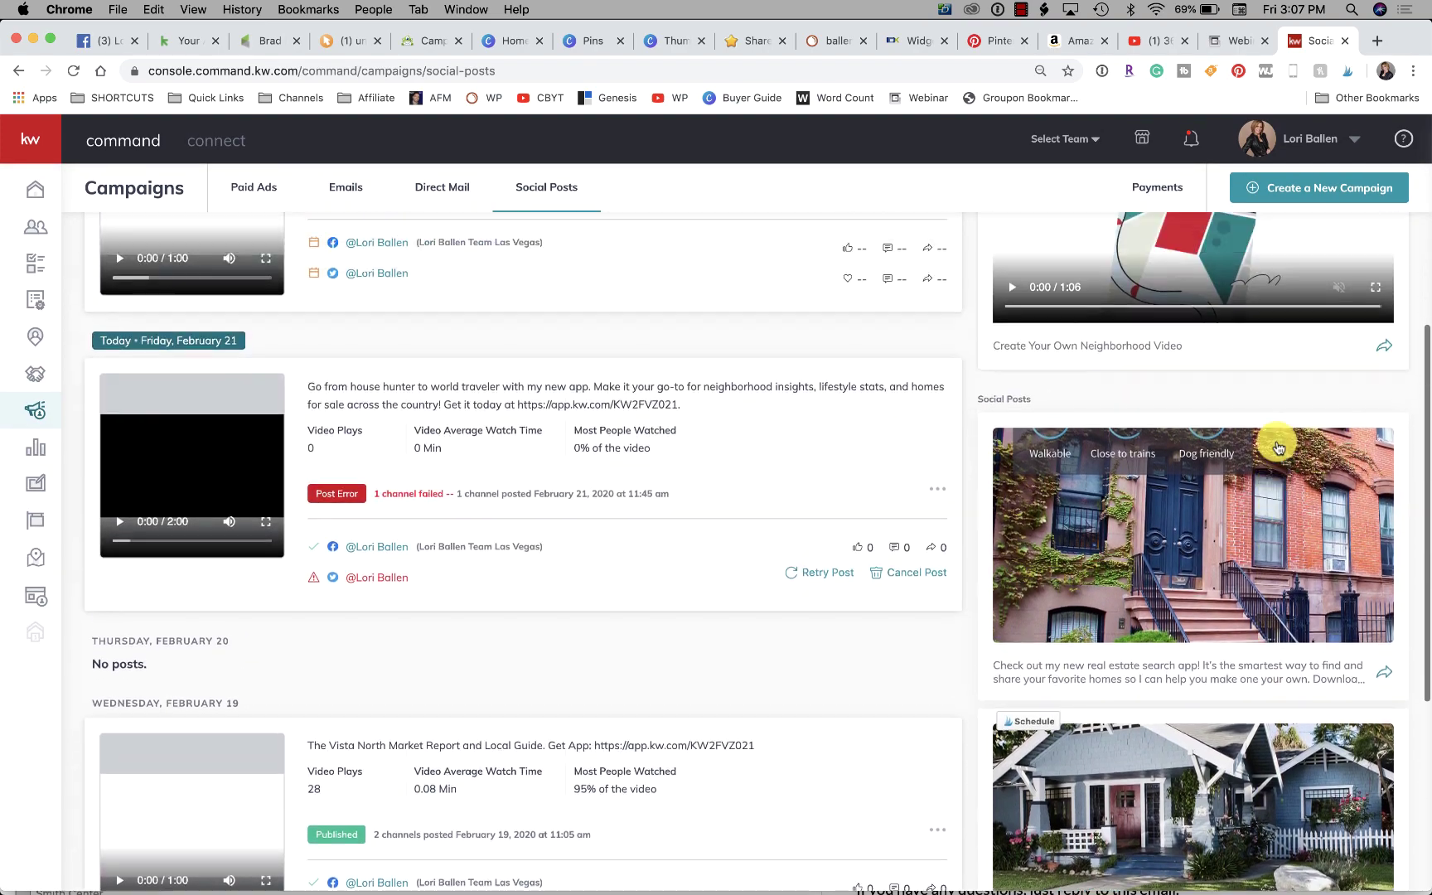
scroll(1278, 447, down, 6)
scroll(1274, 443, down, 1)
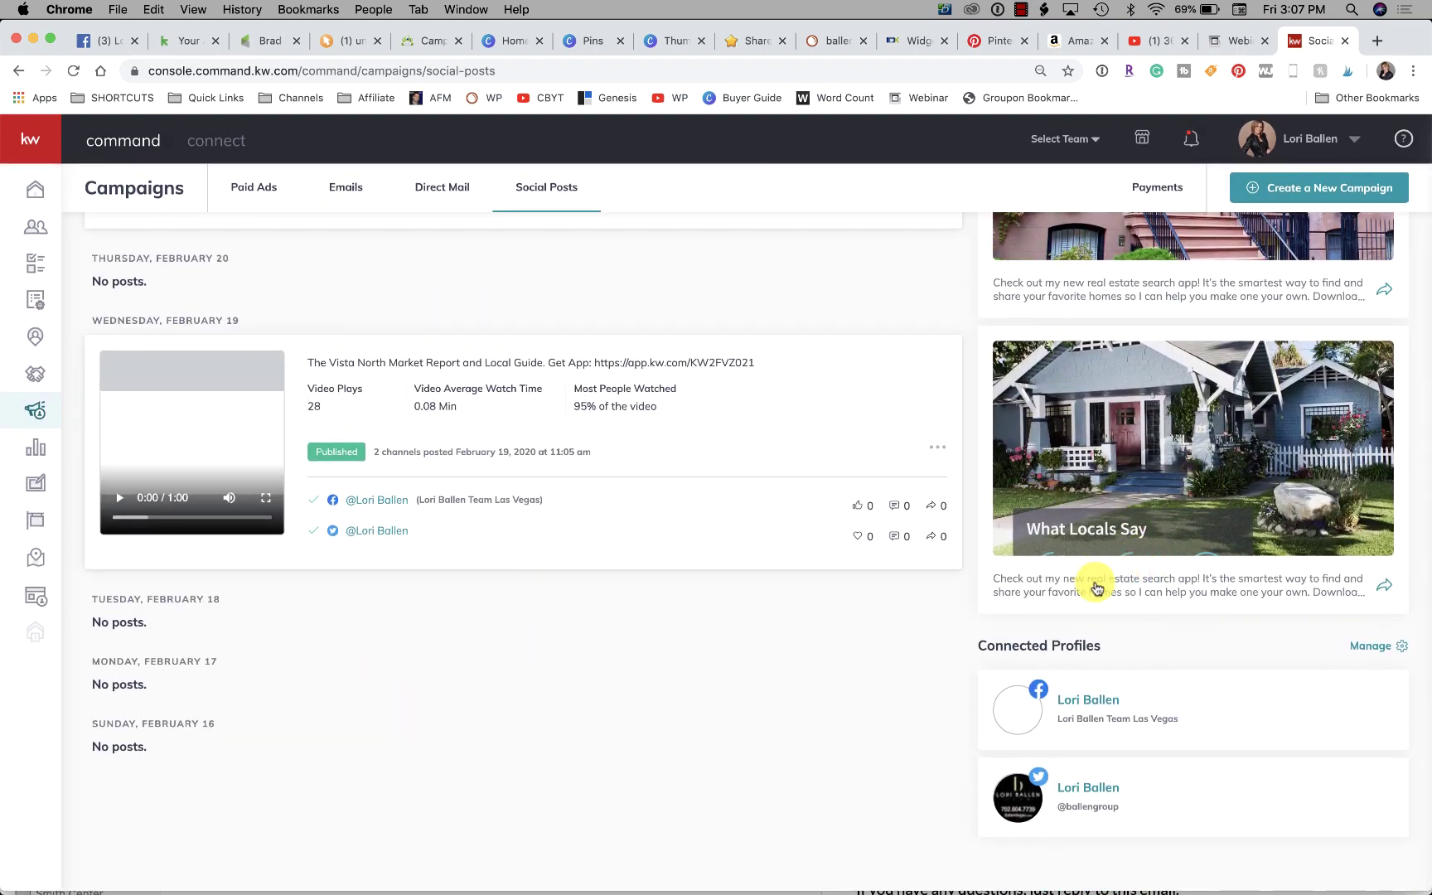
click(1384, 587)
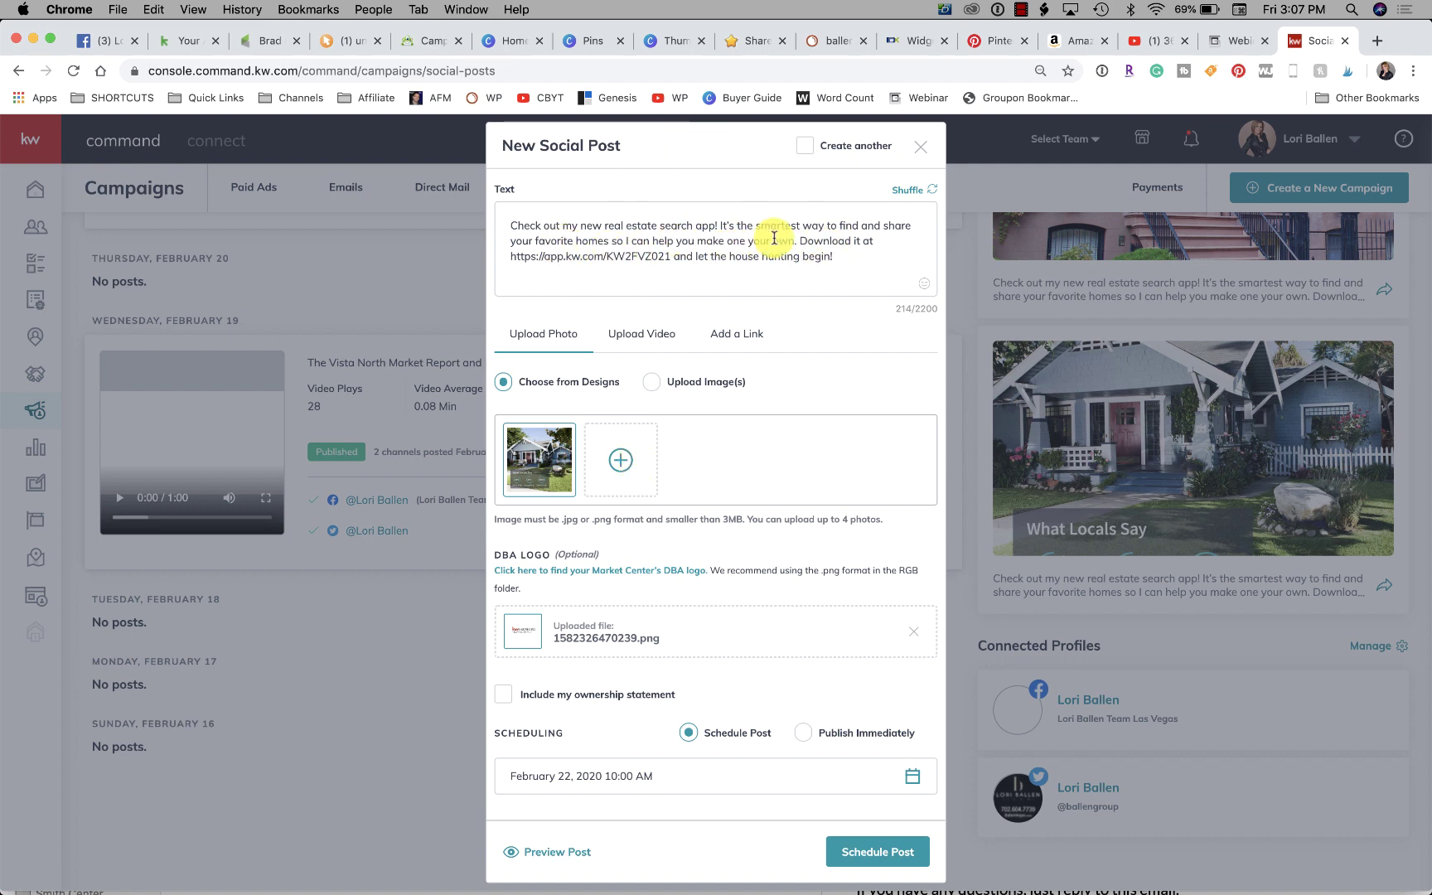
scroll(767, 192, down, 2)
scroll(767, 233, down, 2)
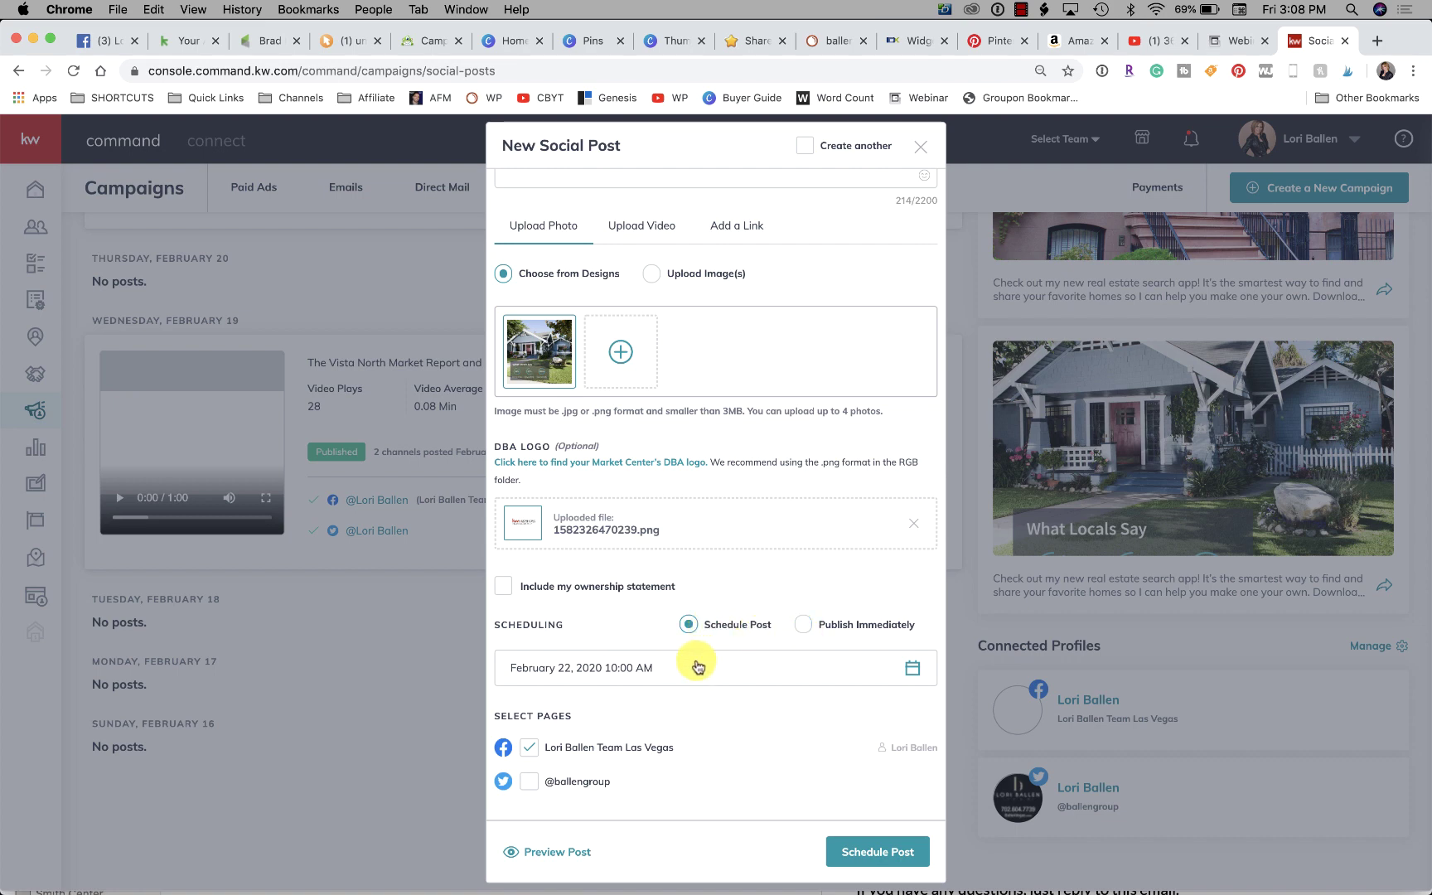
Set the post's date and time to February 23, 2020 at 6:00 PM.
click(694, 667)
scroll(559, 711, down, 3)
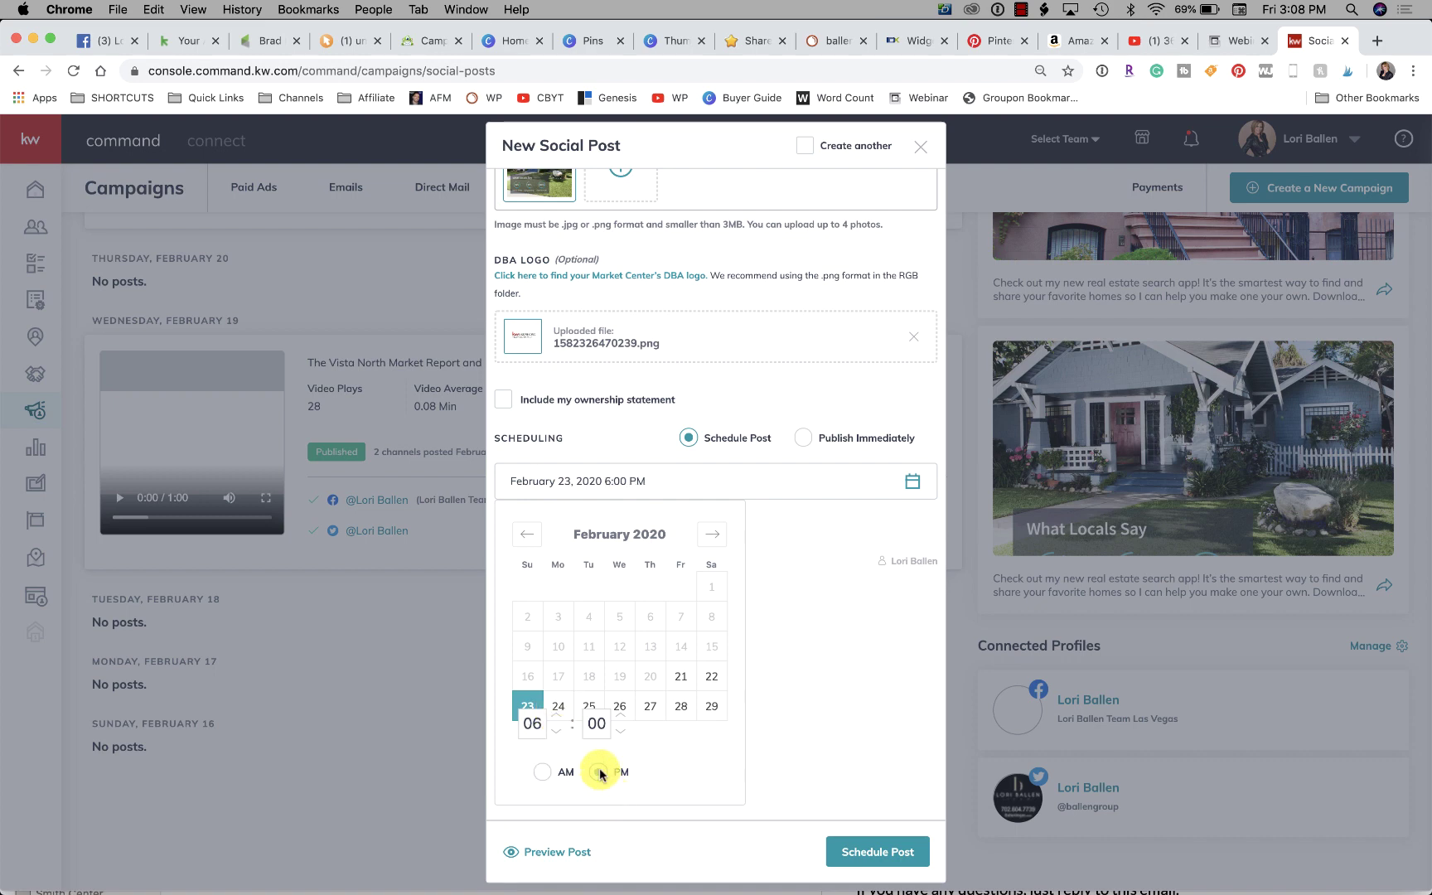
click(531, 851)
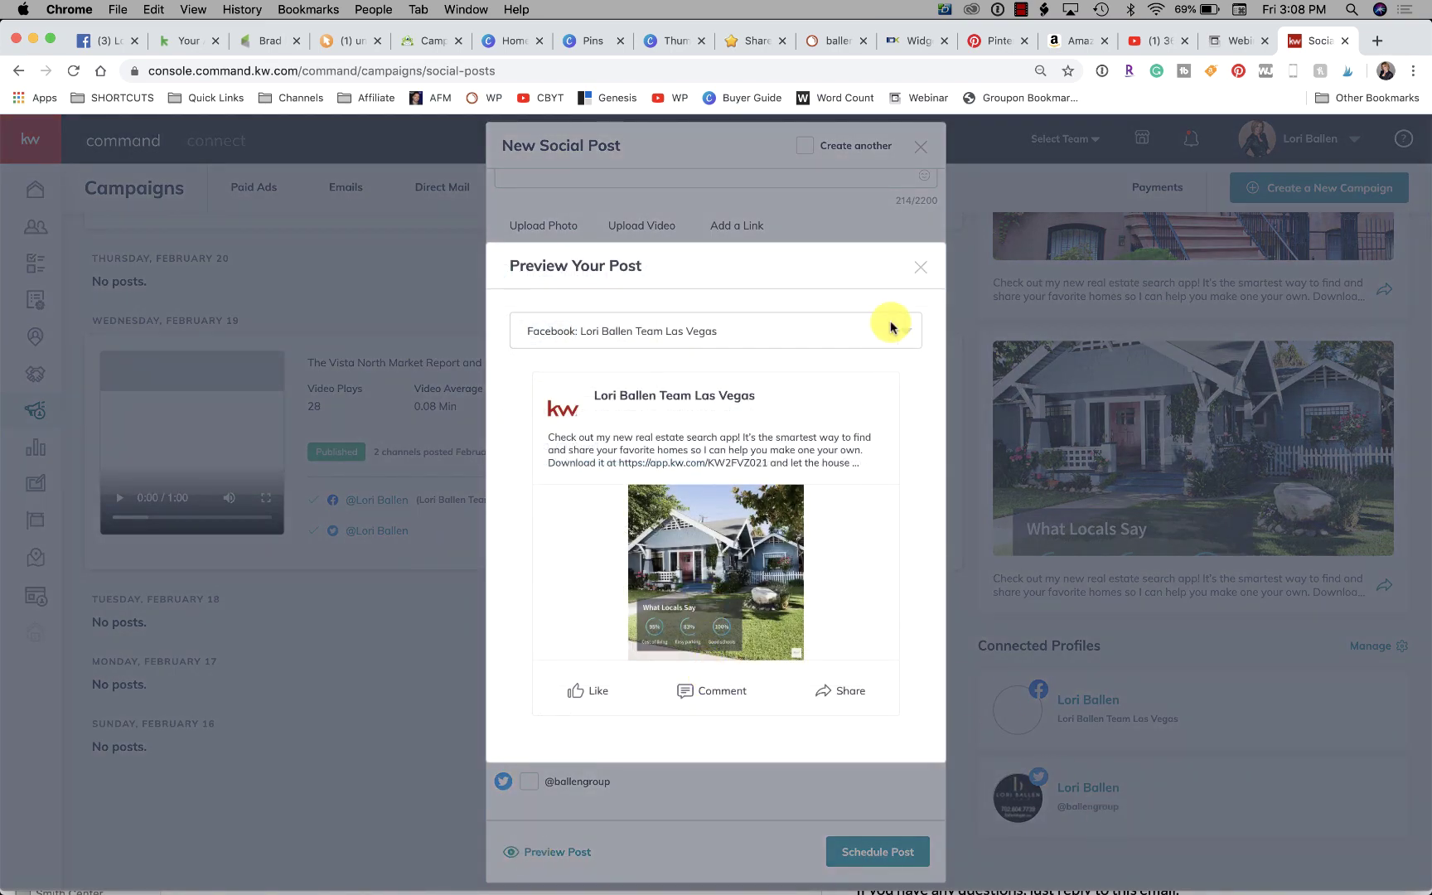
Close the preview and confirm scheduling the post for February 23 at 6:00 PM.
click(923, 270)
click(891, 853)
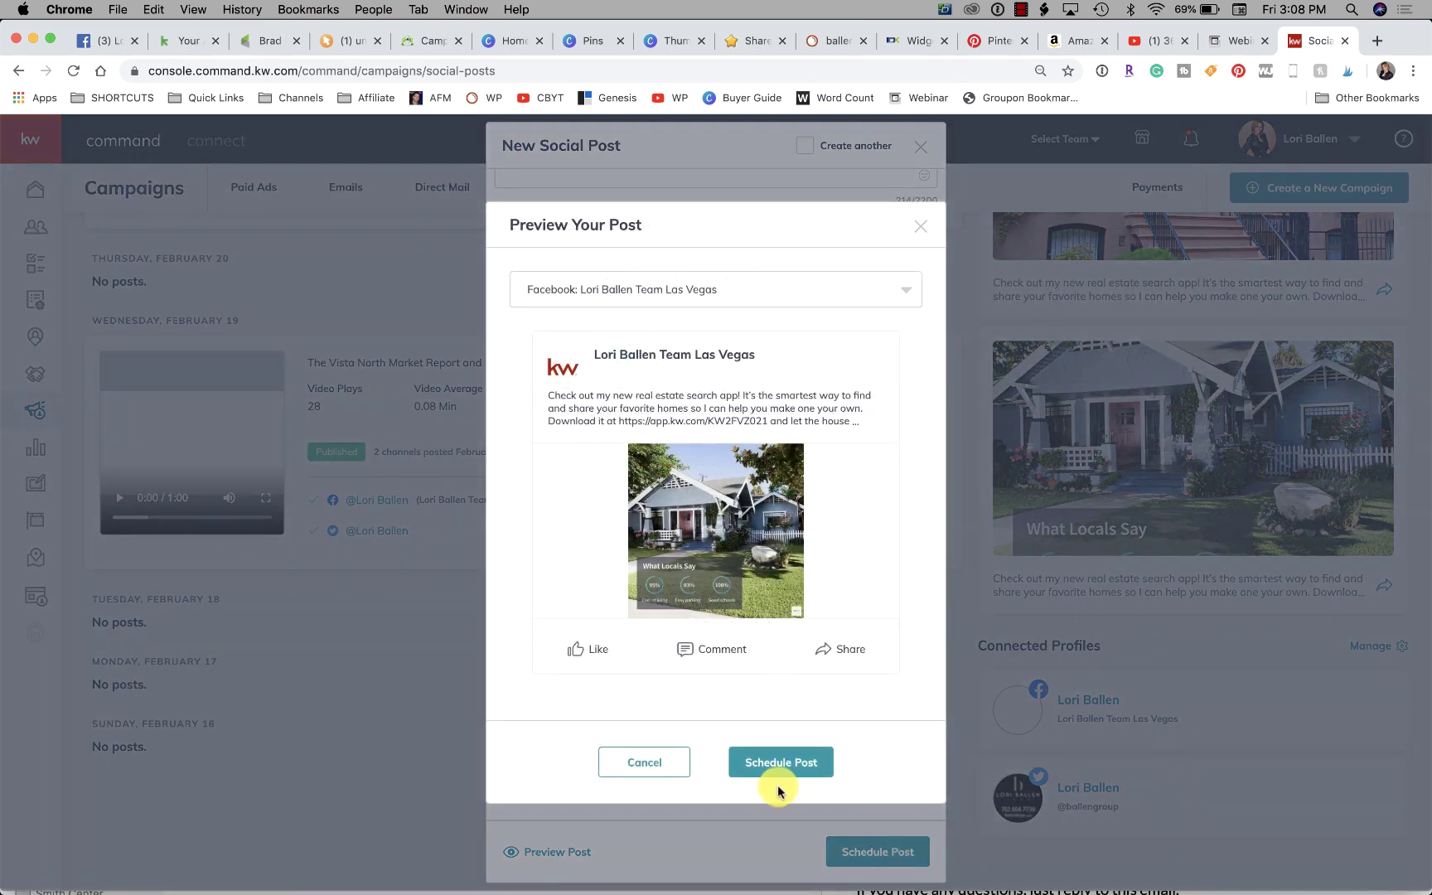
click(779, 764)
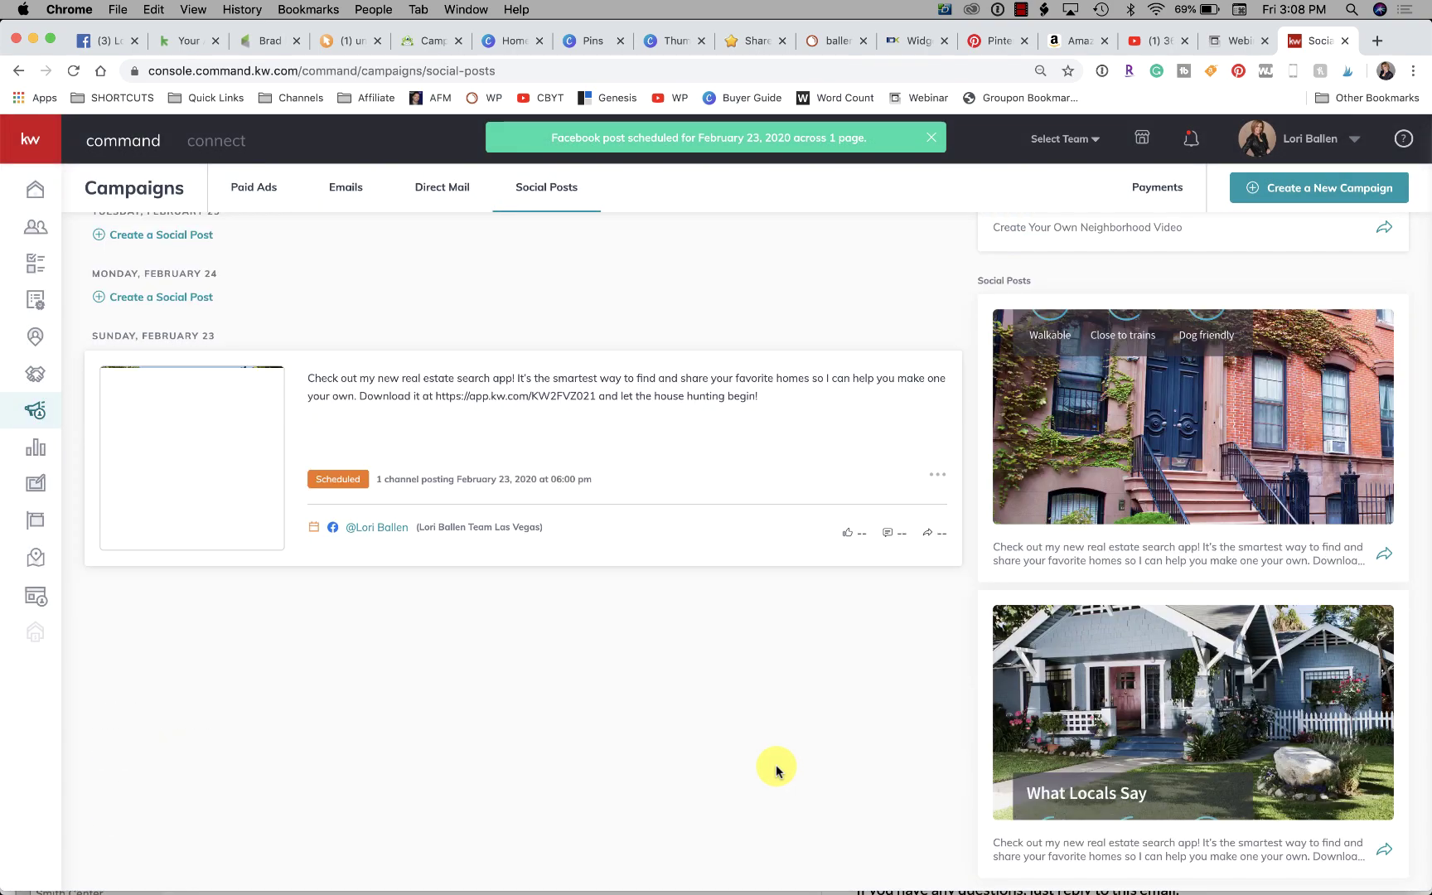
Browse the week view and create a new social post under Monday, February 24.
scroll(777, 770, up, 6)
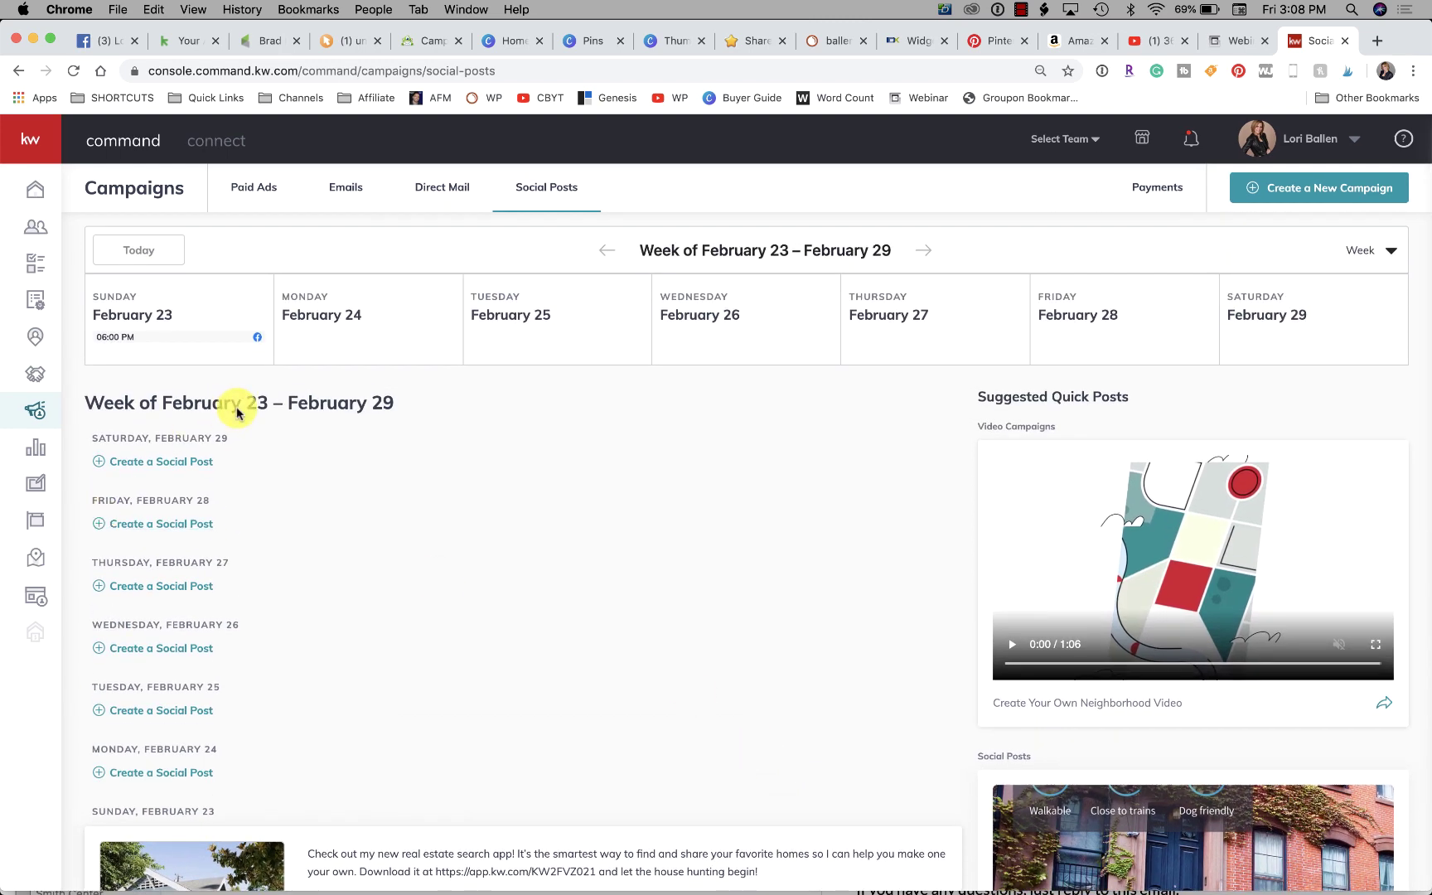
scroll(186, 733, up, 1)
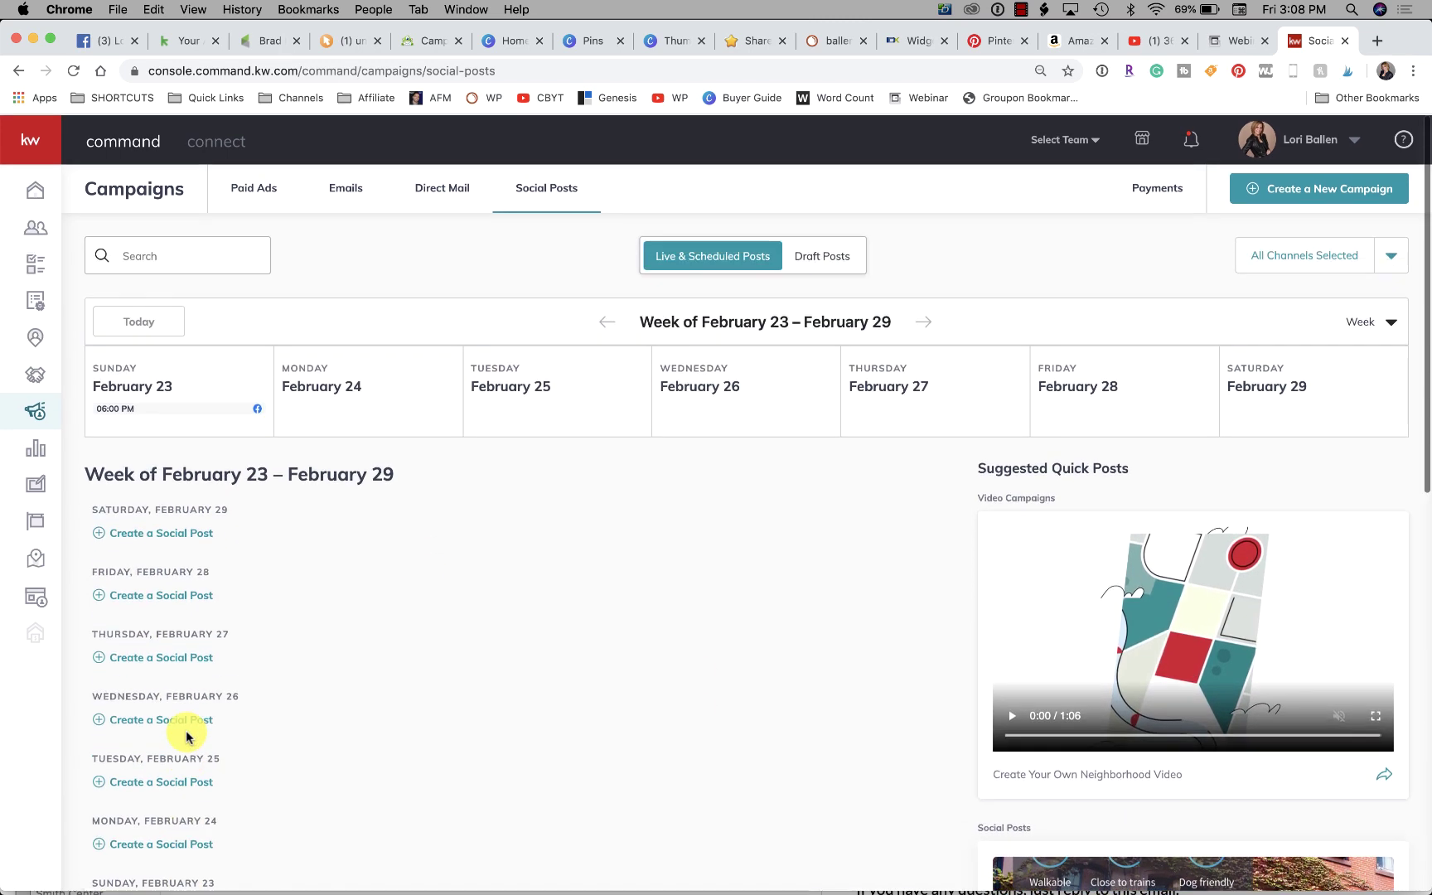
scroll(1290, 756, down, 10)
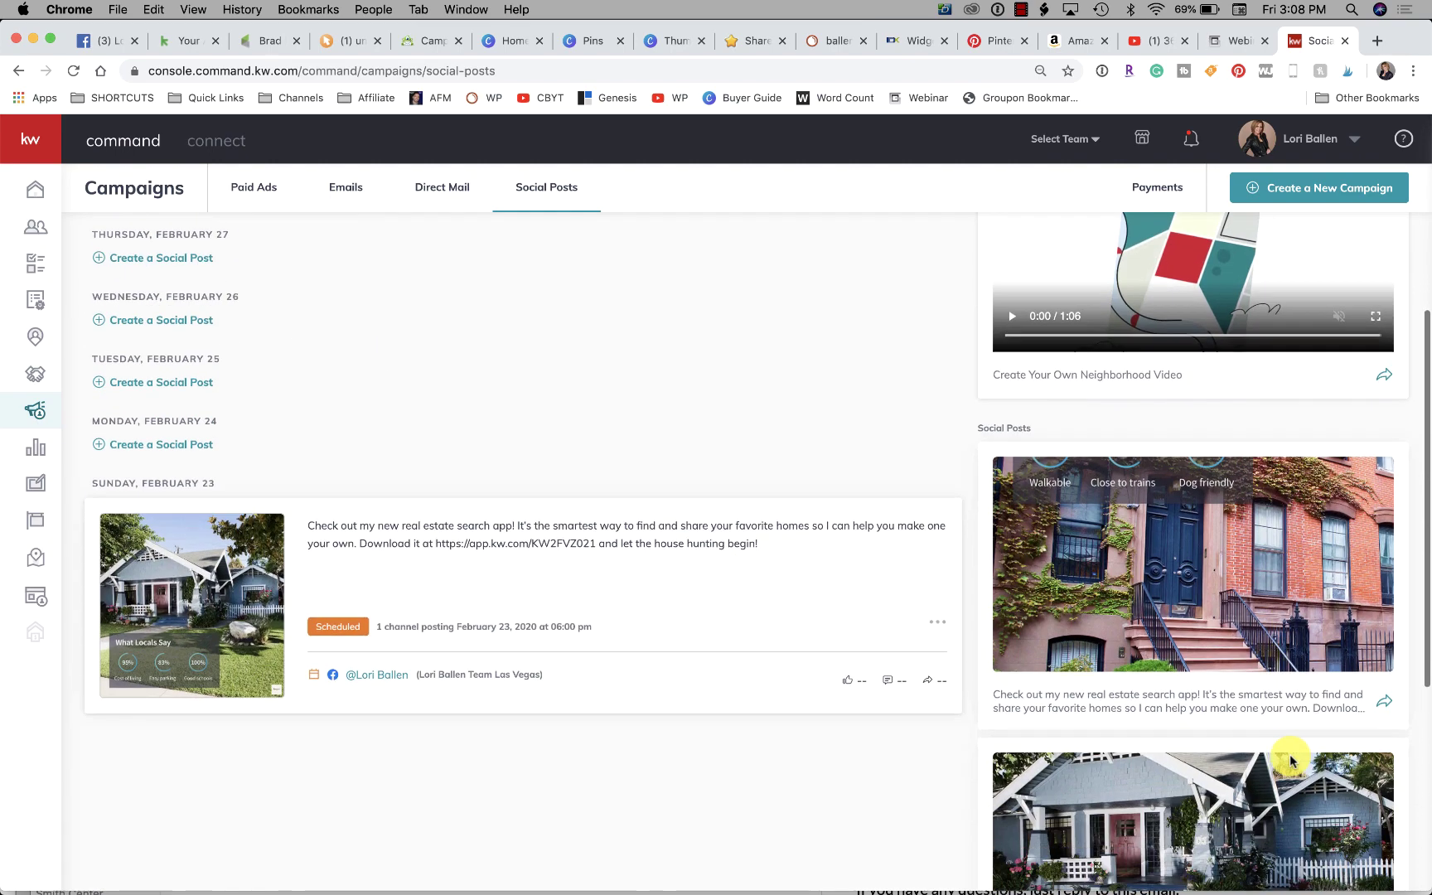
scroll(1290, 756, down, 5)
scroll(1290, 756, down, 3)
scroll(1290, 758, down, 1)
scroll(1290, 761, down, 1)
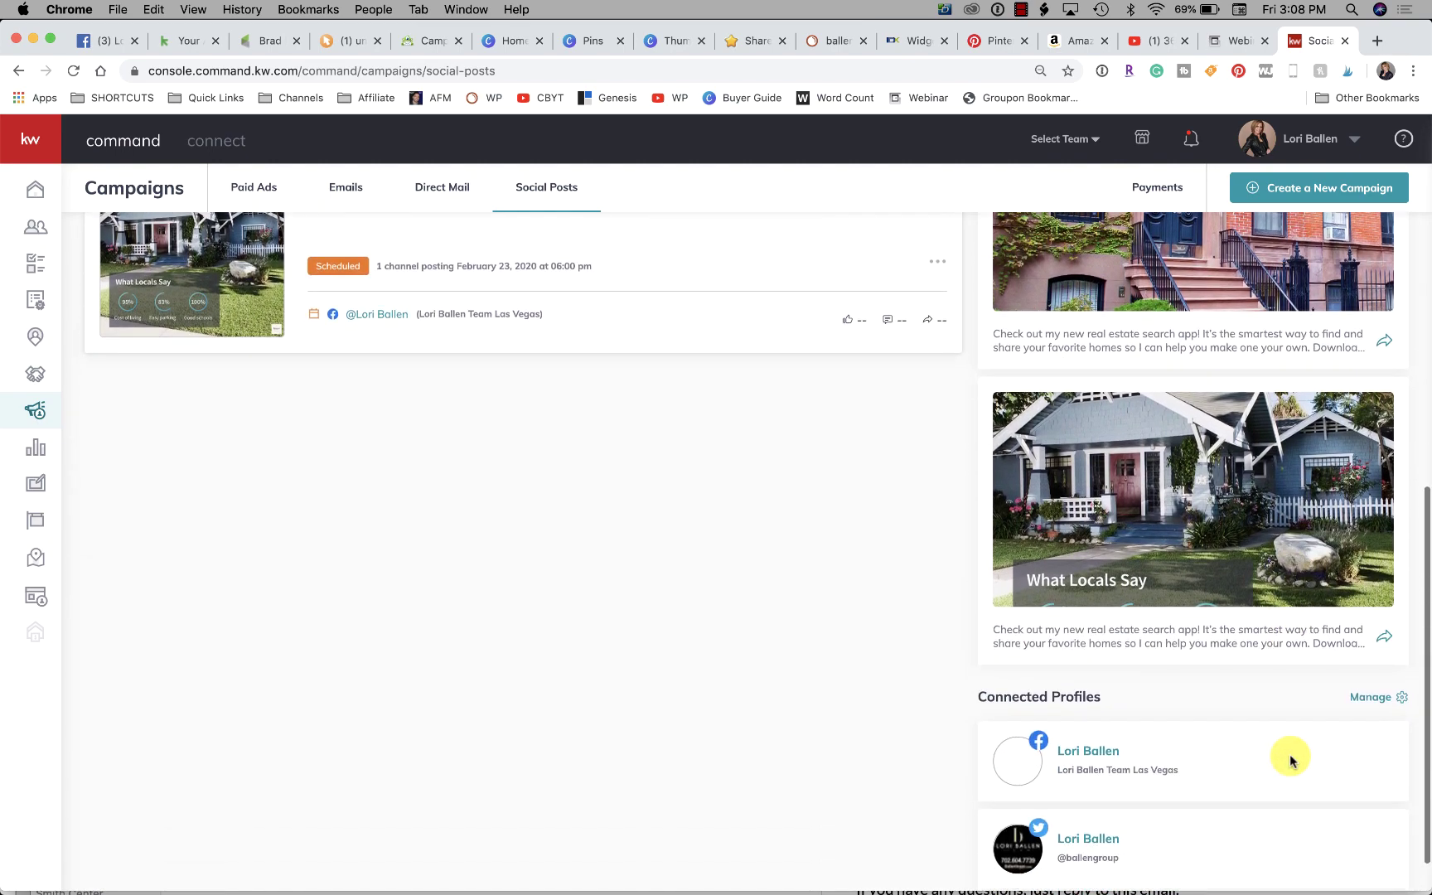
scroll(1282, 486, up, 5)
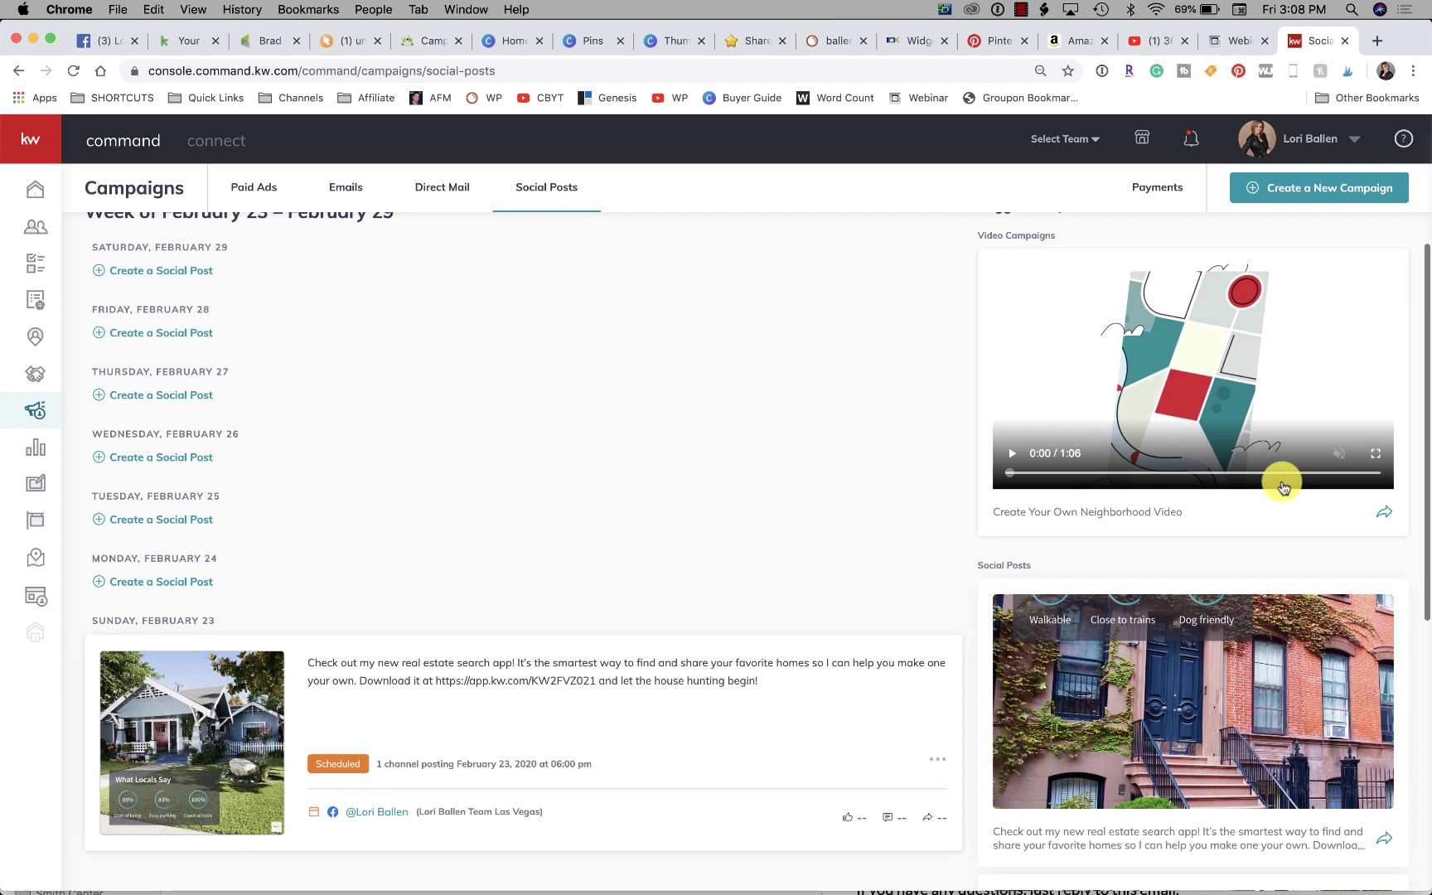
scroll(1279, 479, up, 3)
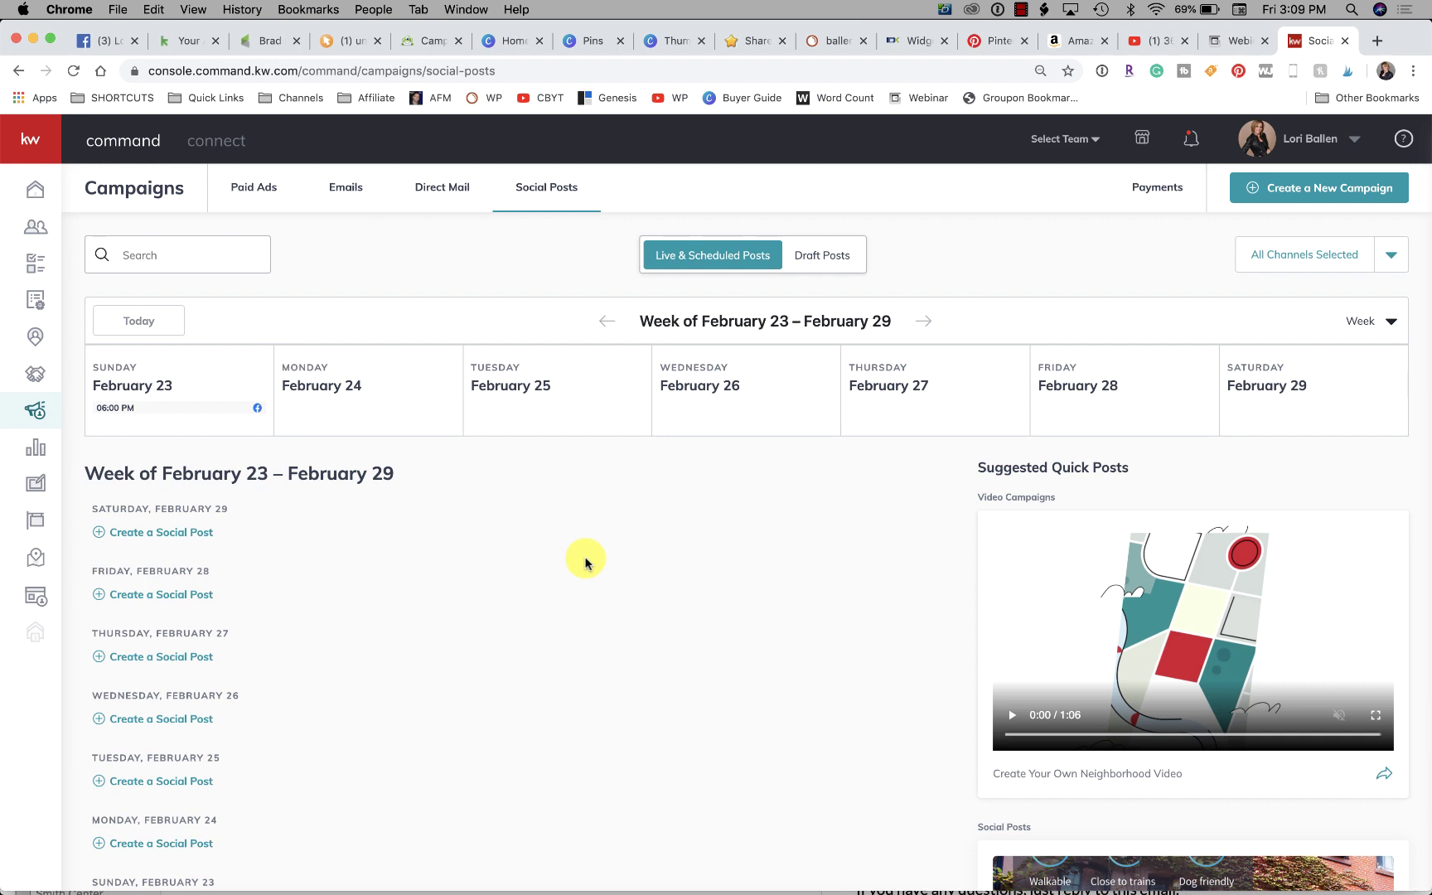
scroll(585, 563, down, 5)
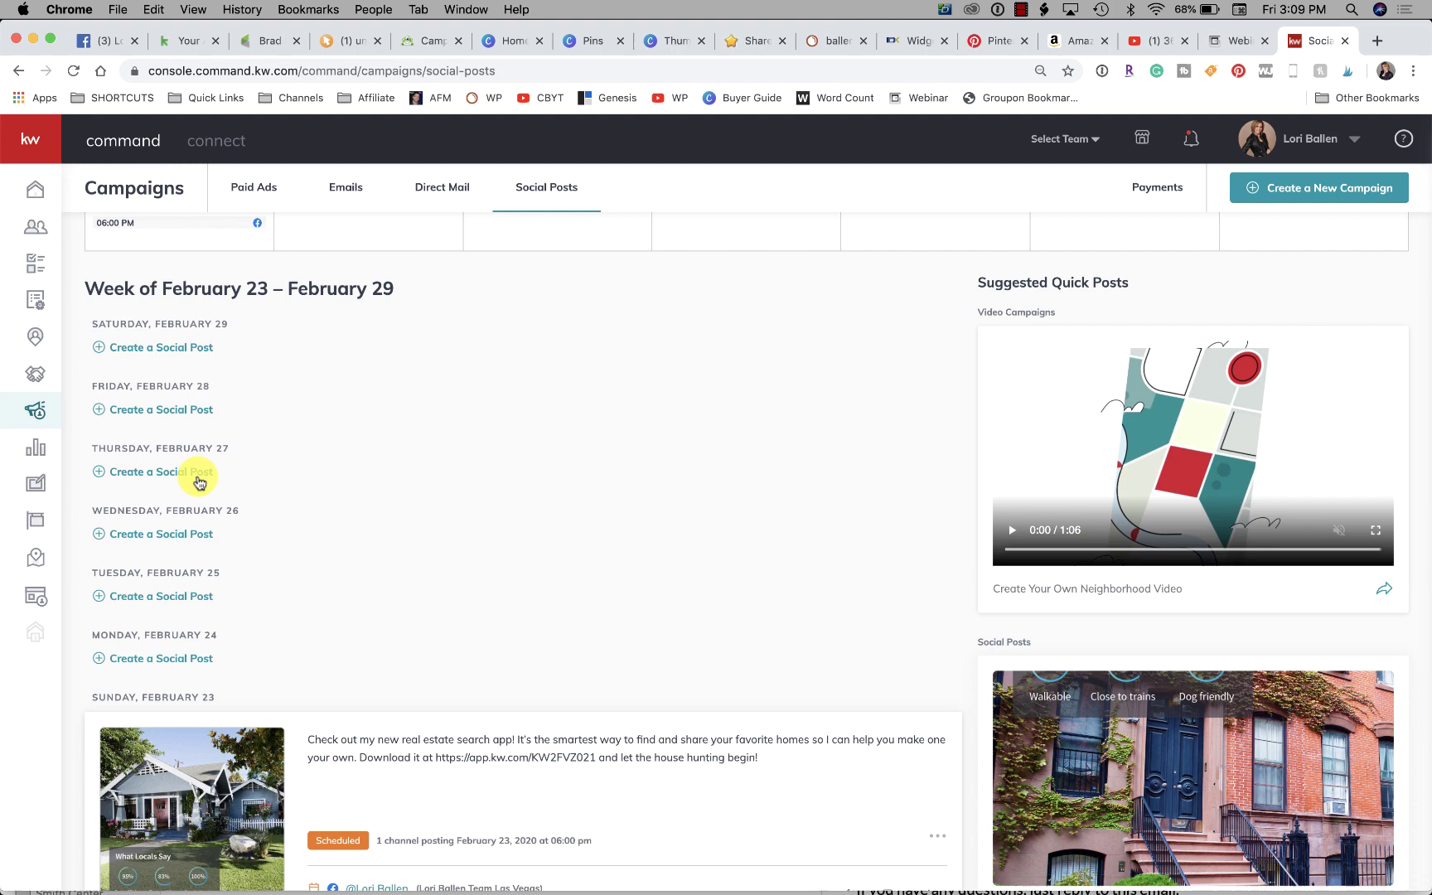
scroll(199, 482, down, 3)
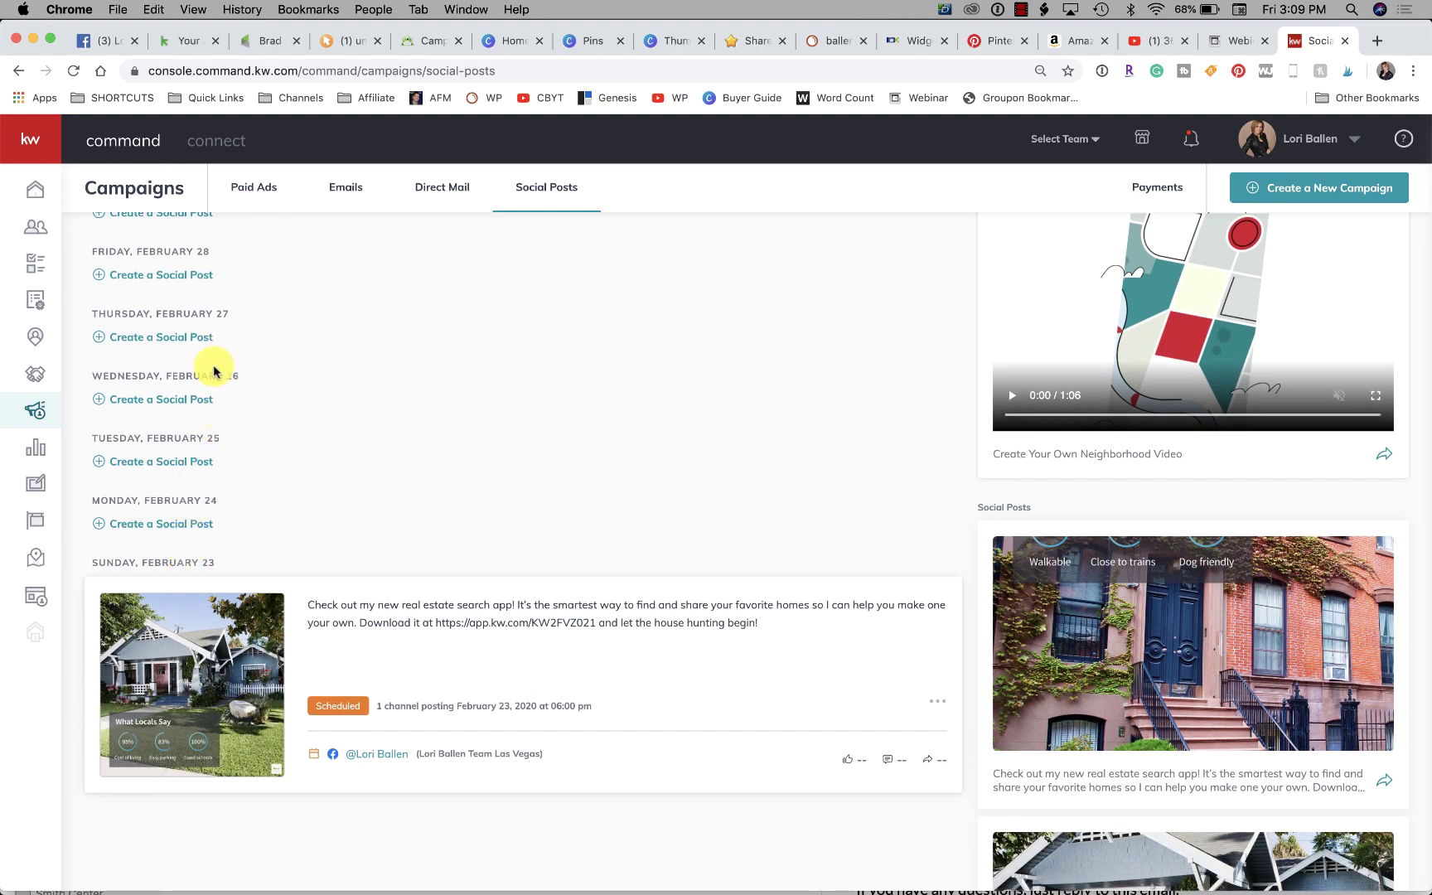
click(171, 528)
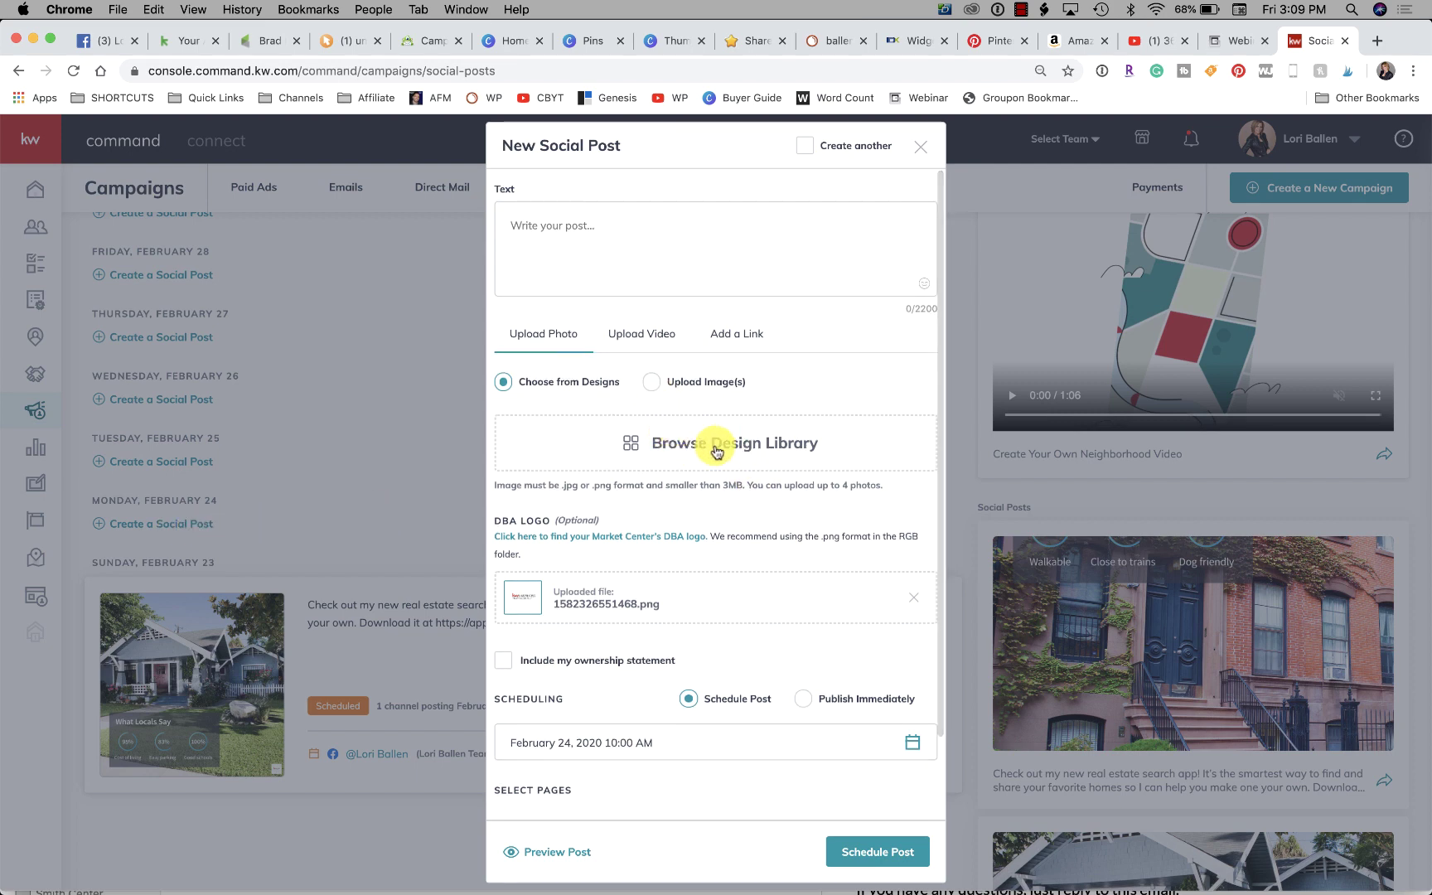
Open the Design Library from the new post and scroll through the Template Library.
click(740, 457)
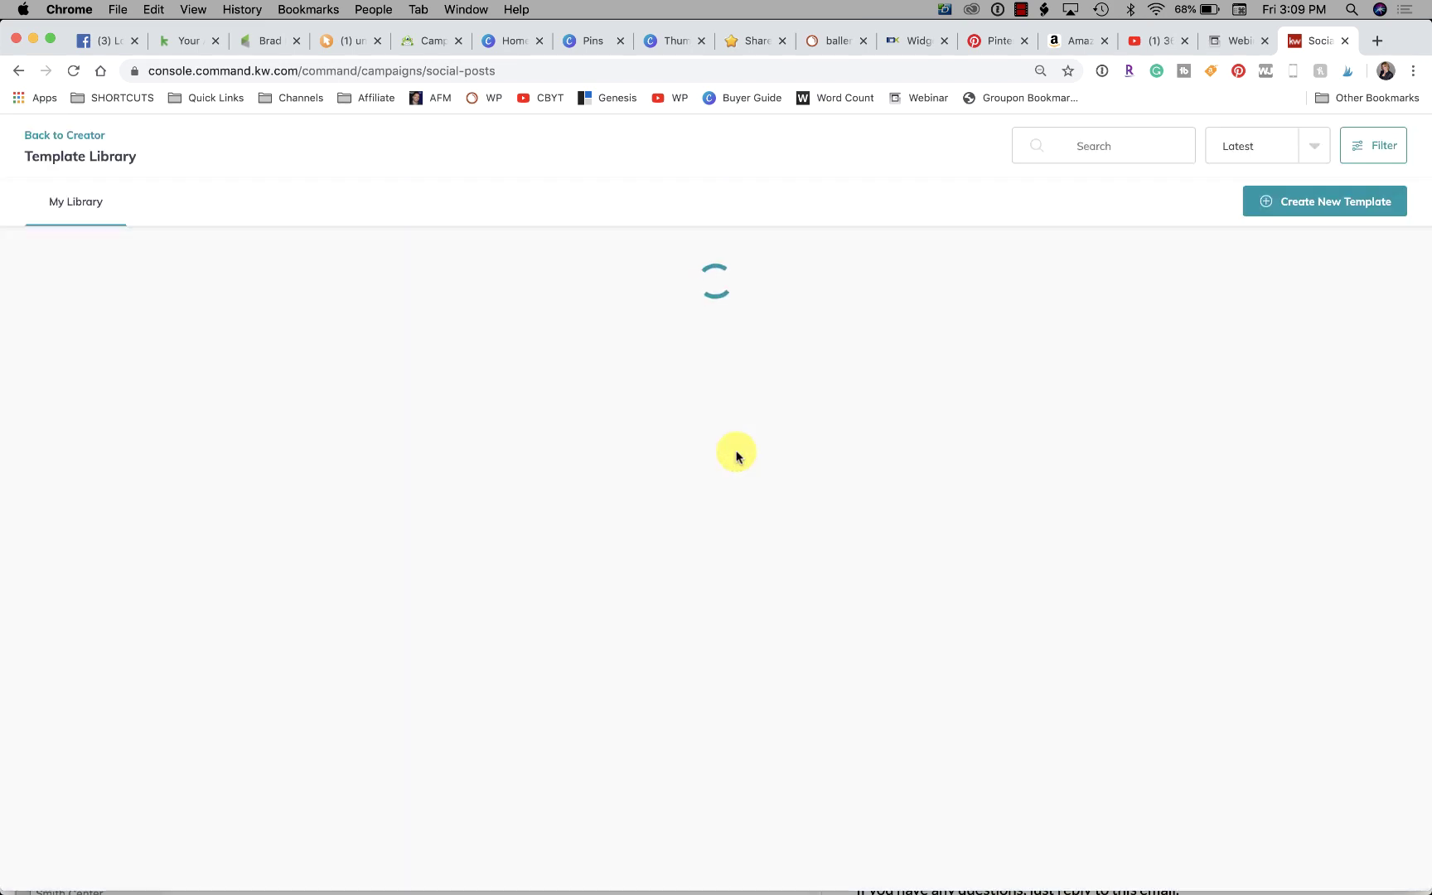
scroll(1167, 451, down, 1)
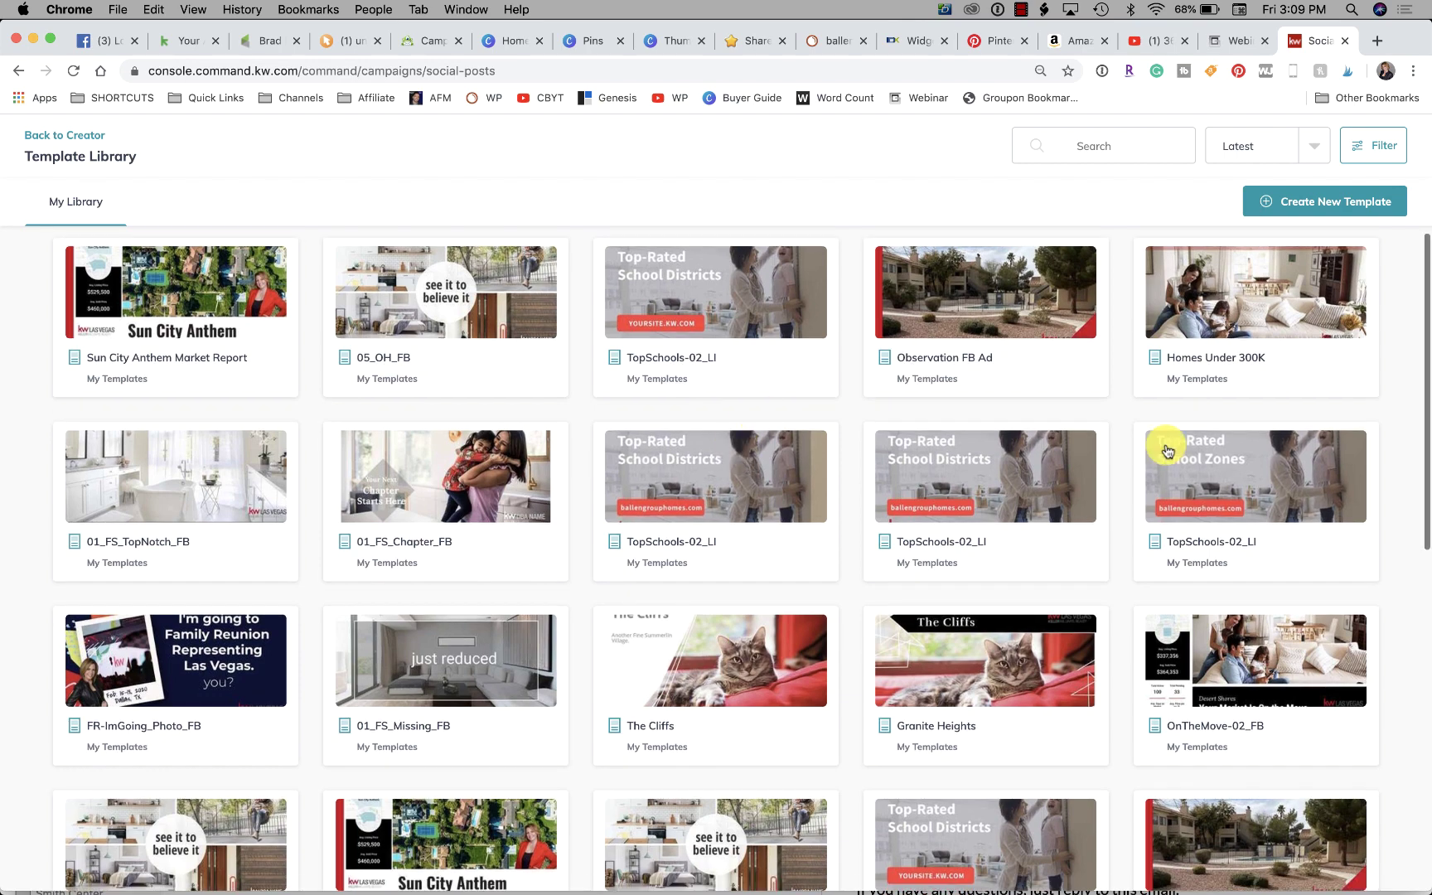
scroll(1166, 452, down, 3)
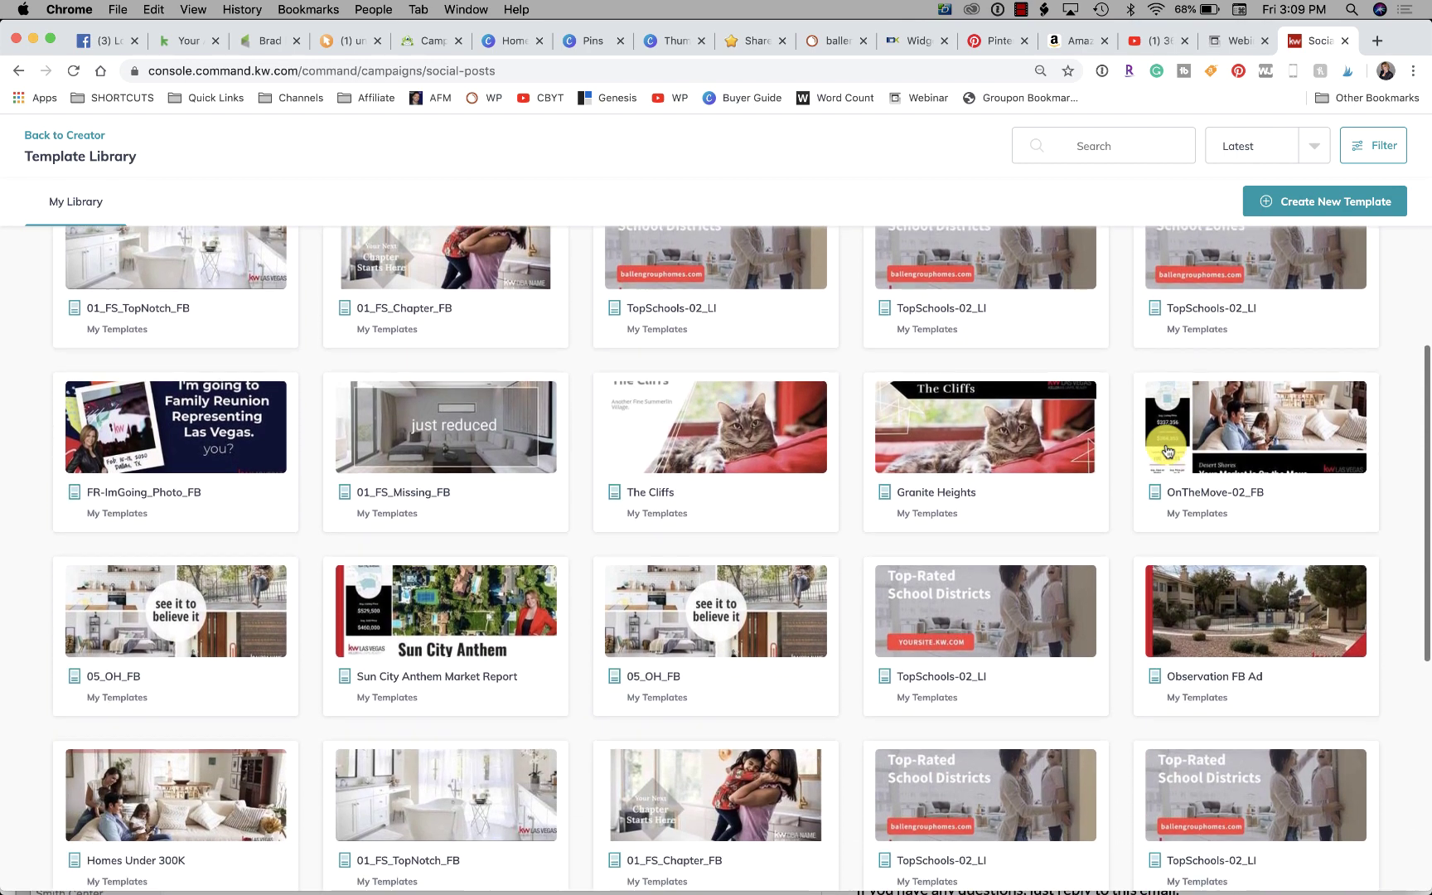
scroll(1167, 452, up, 3)
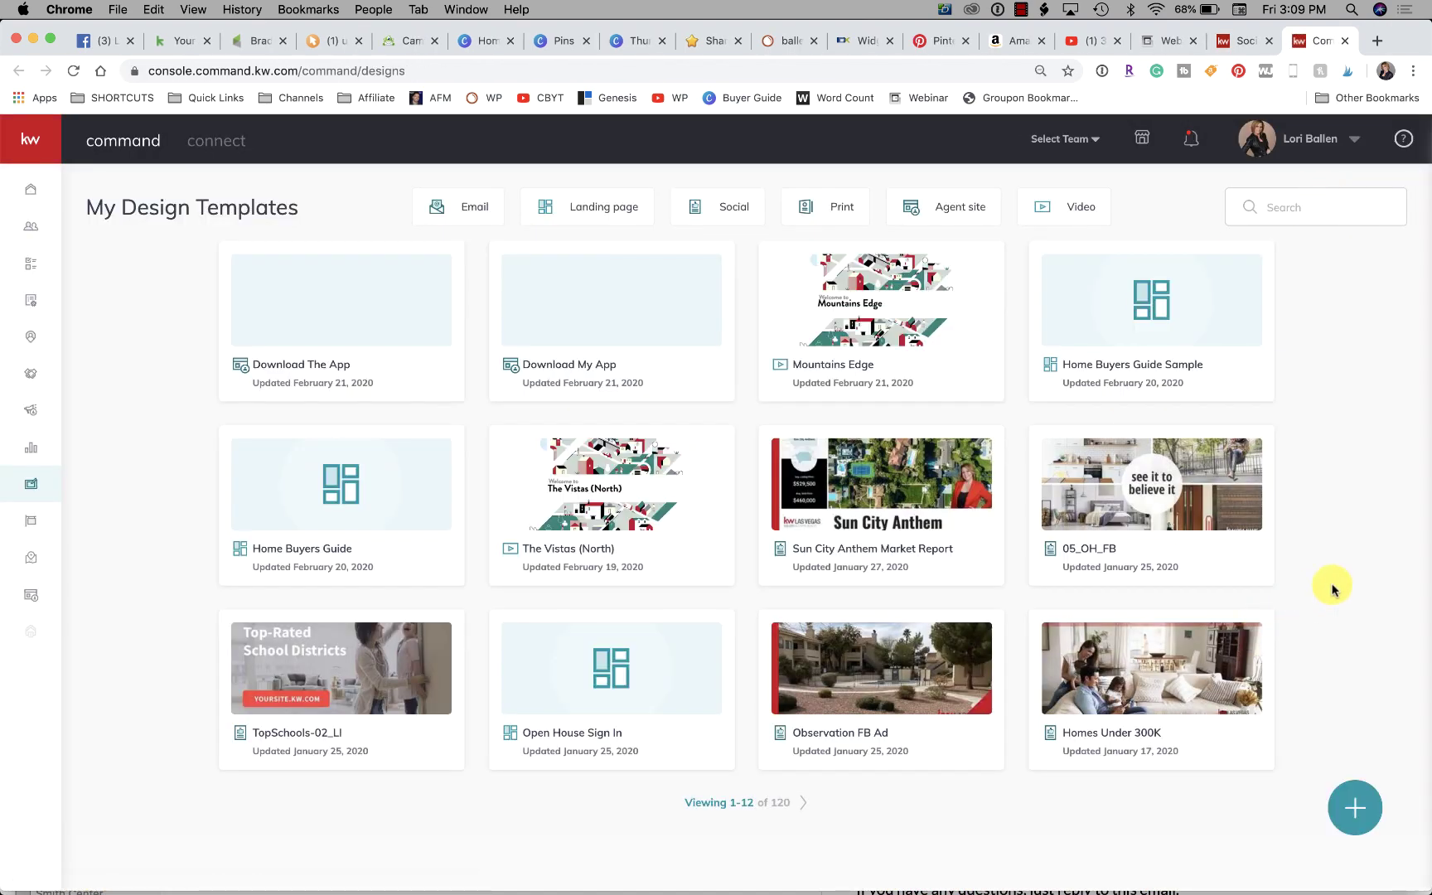
Begin a new design of the Social type.
click(1354, 810)
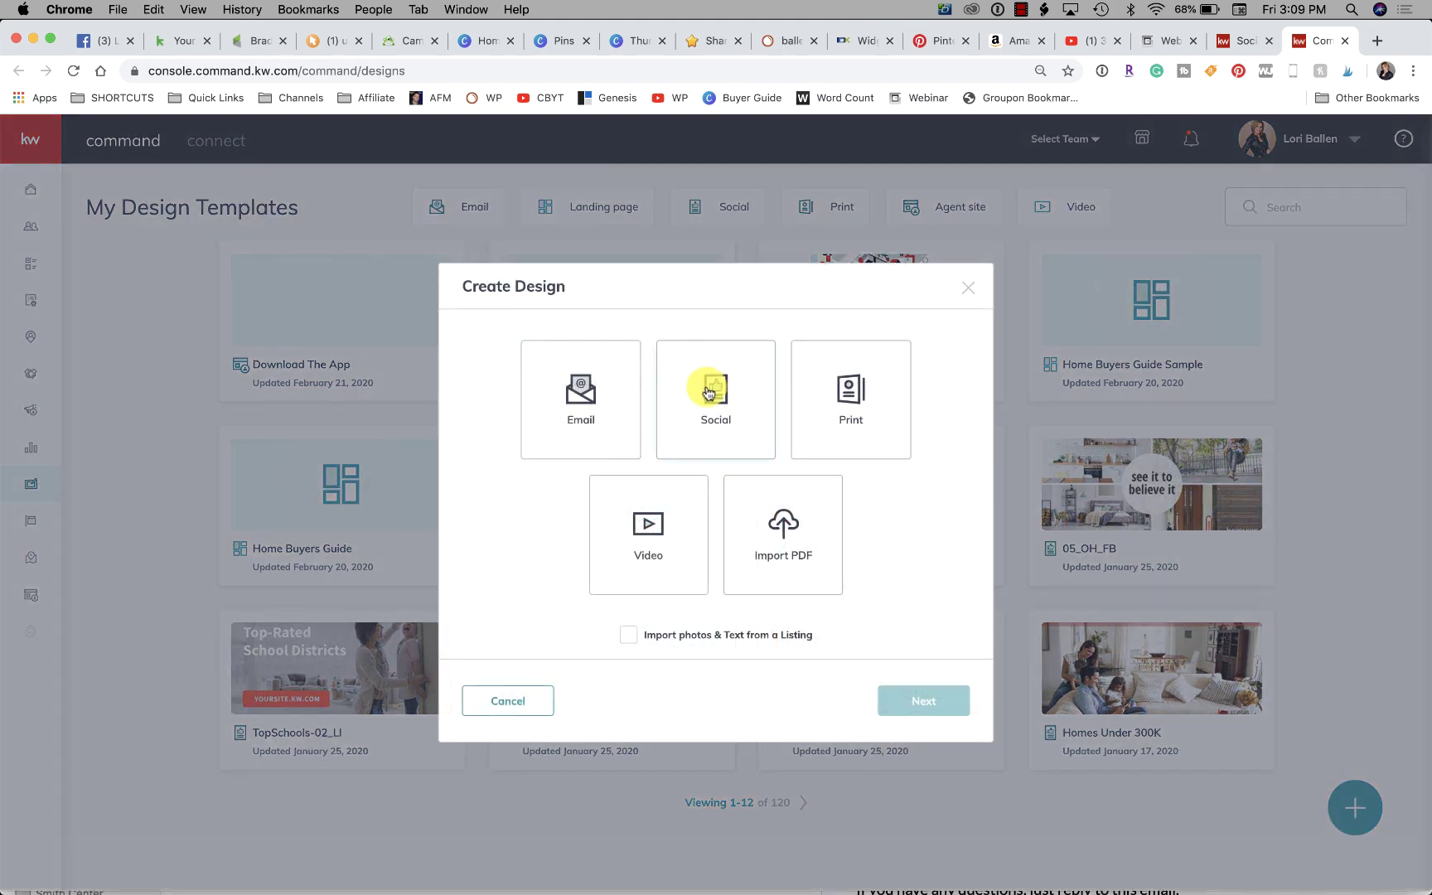
click(709, 393)
click(917, 700)
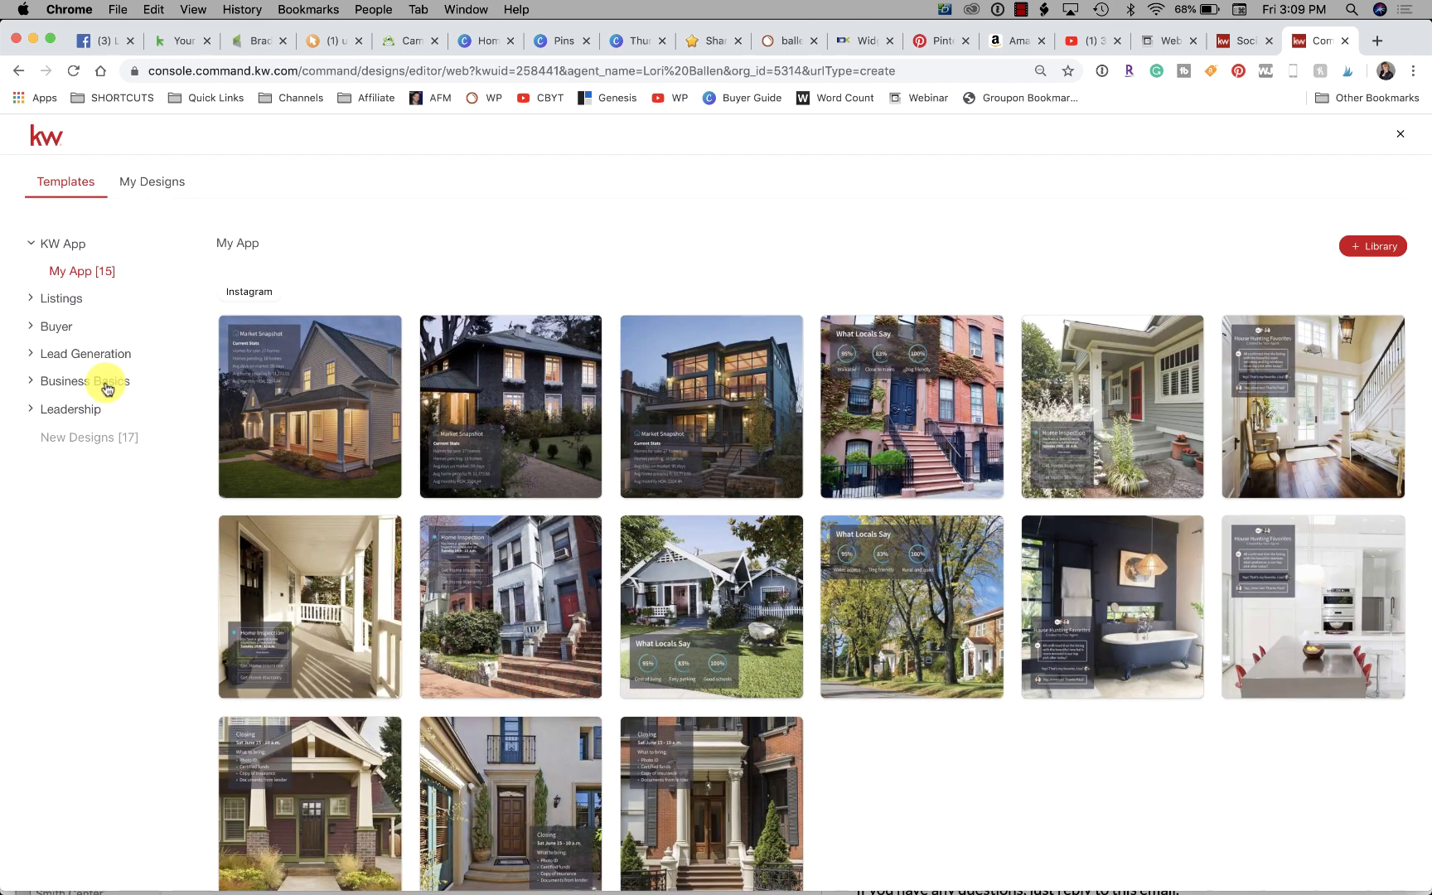
Browse template categories and use the Buyer > Keller Mortgage pre-approval template.
scroll(405, 419, down, 1)
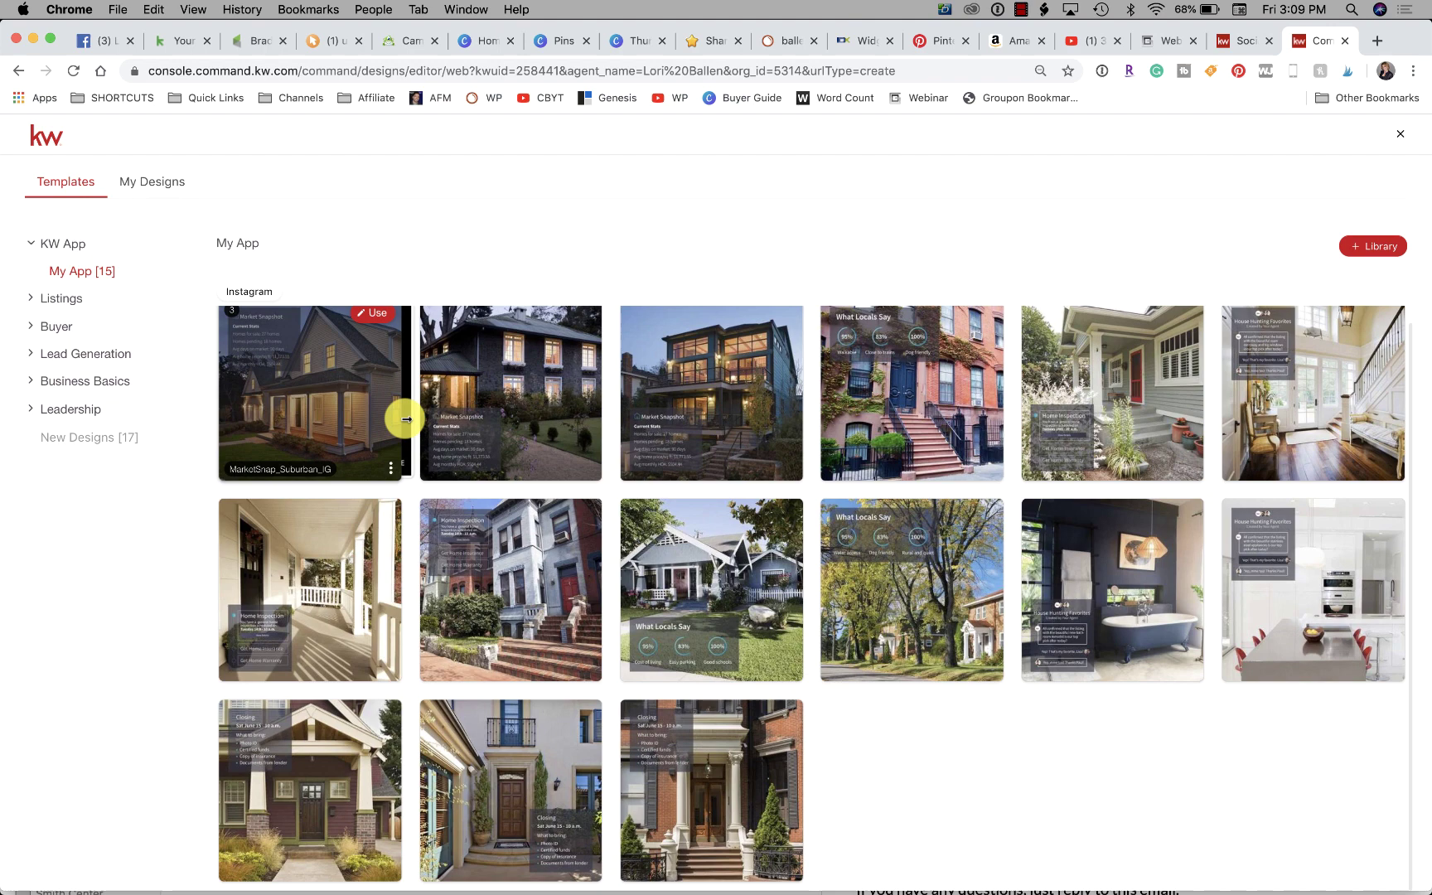
click(96, 381)
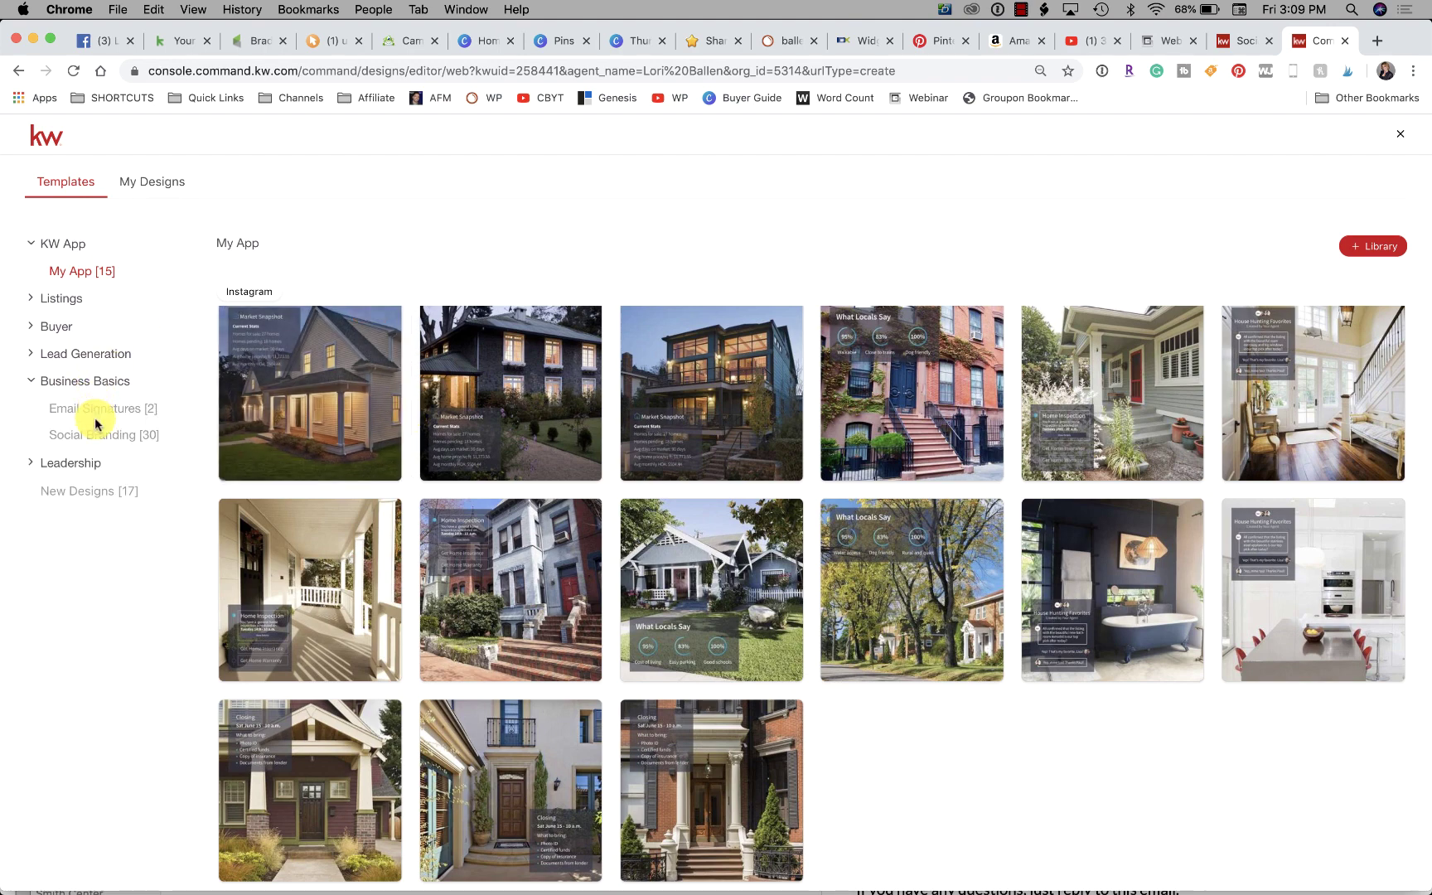
click(87, 358)
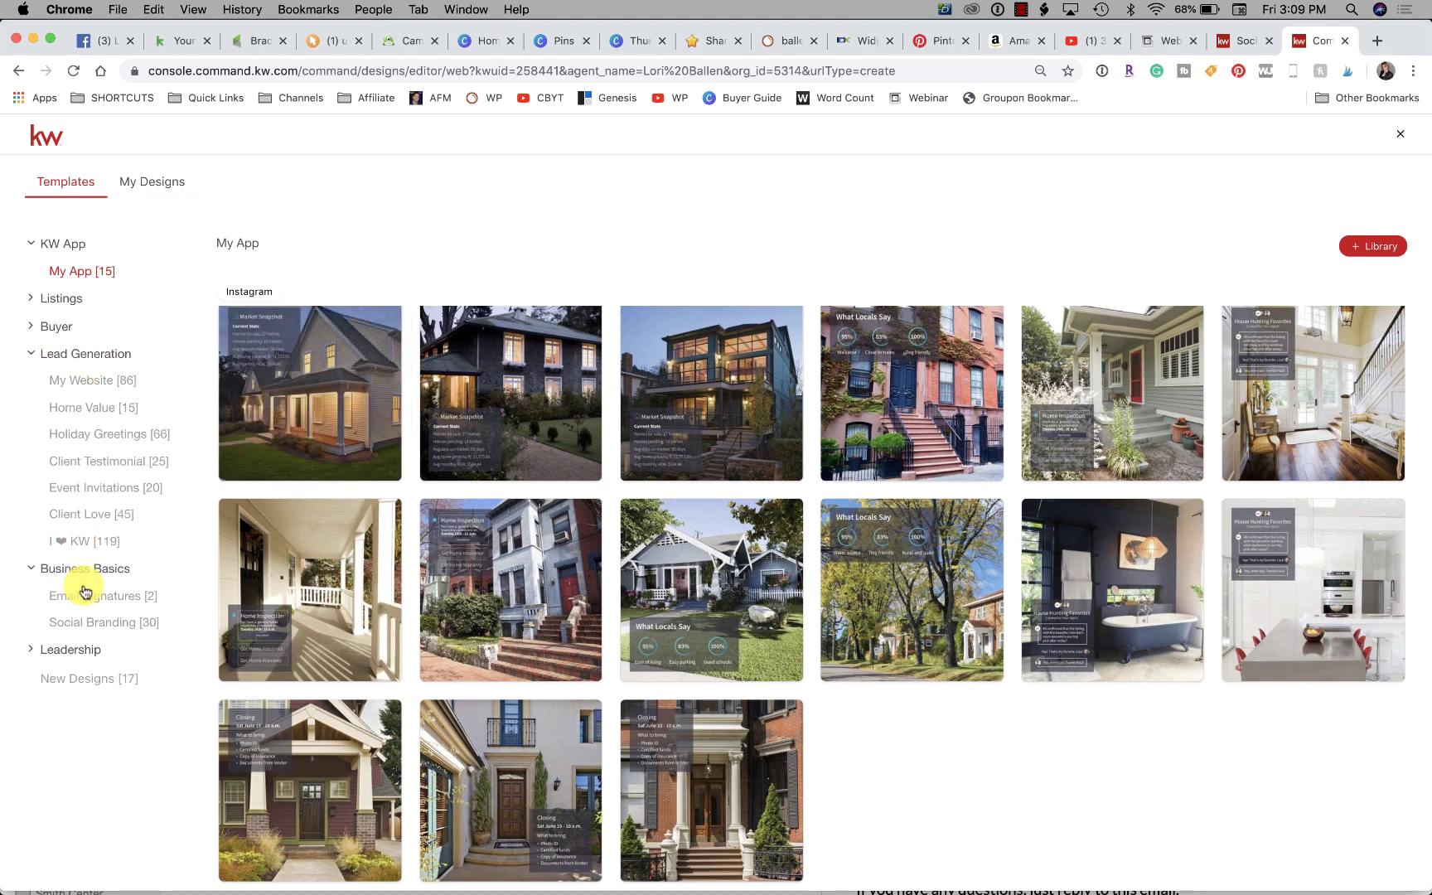
click(91, 624)
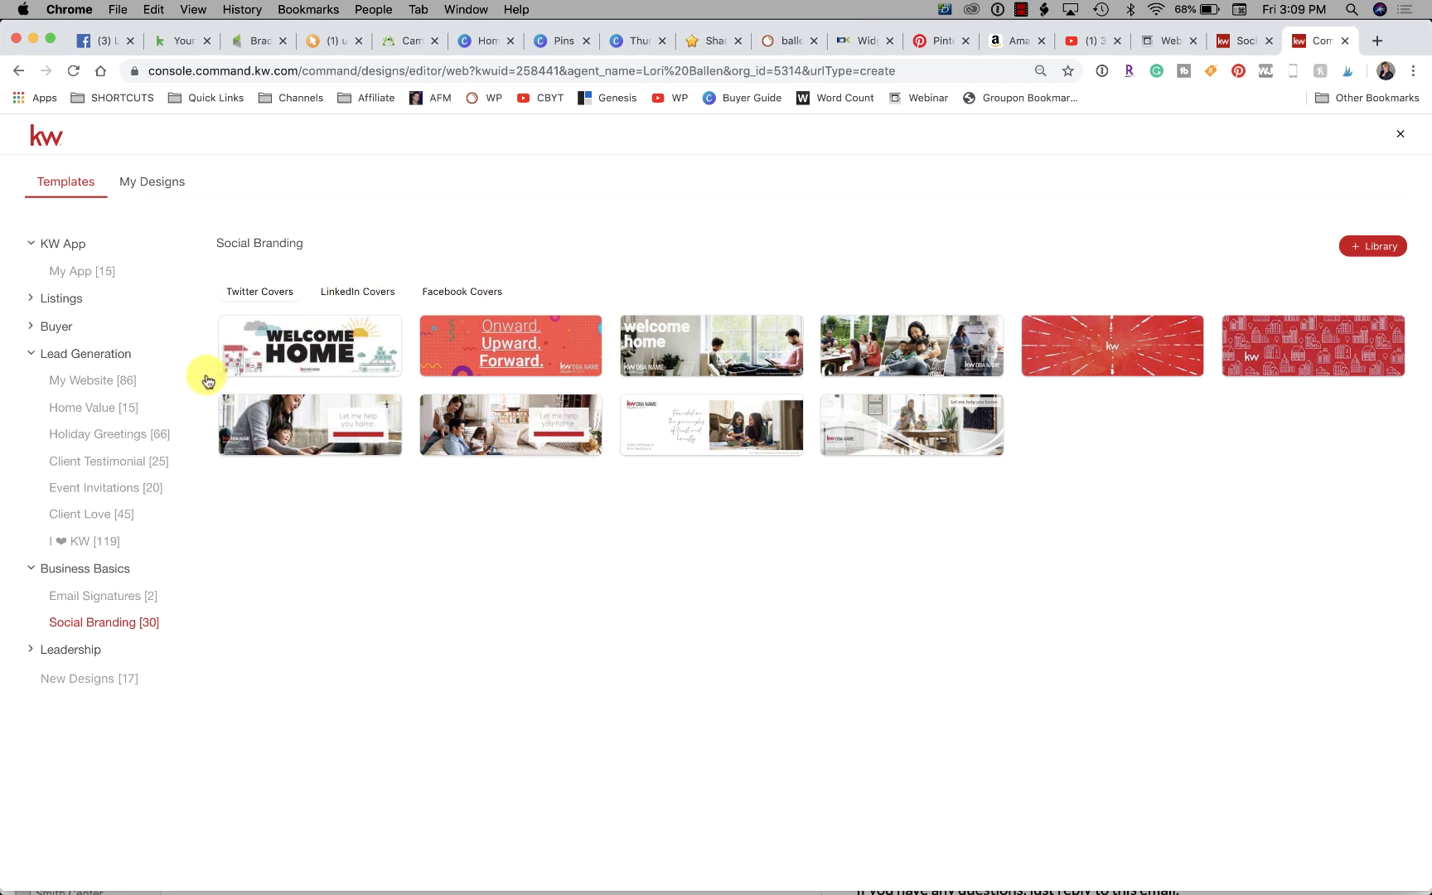
click(57, 326)
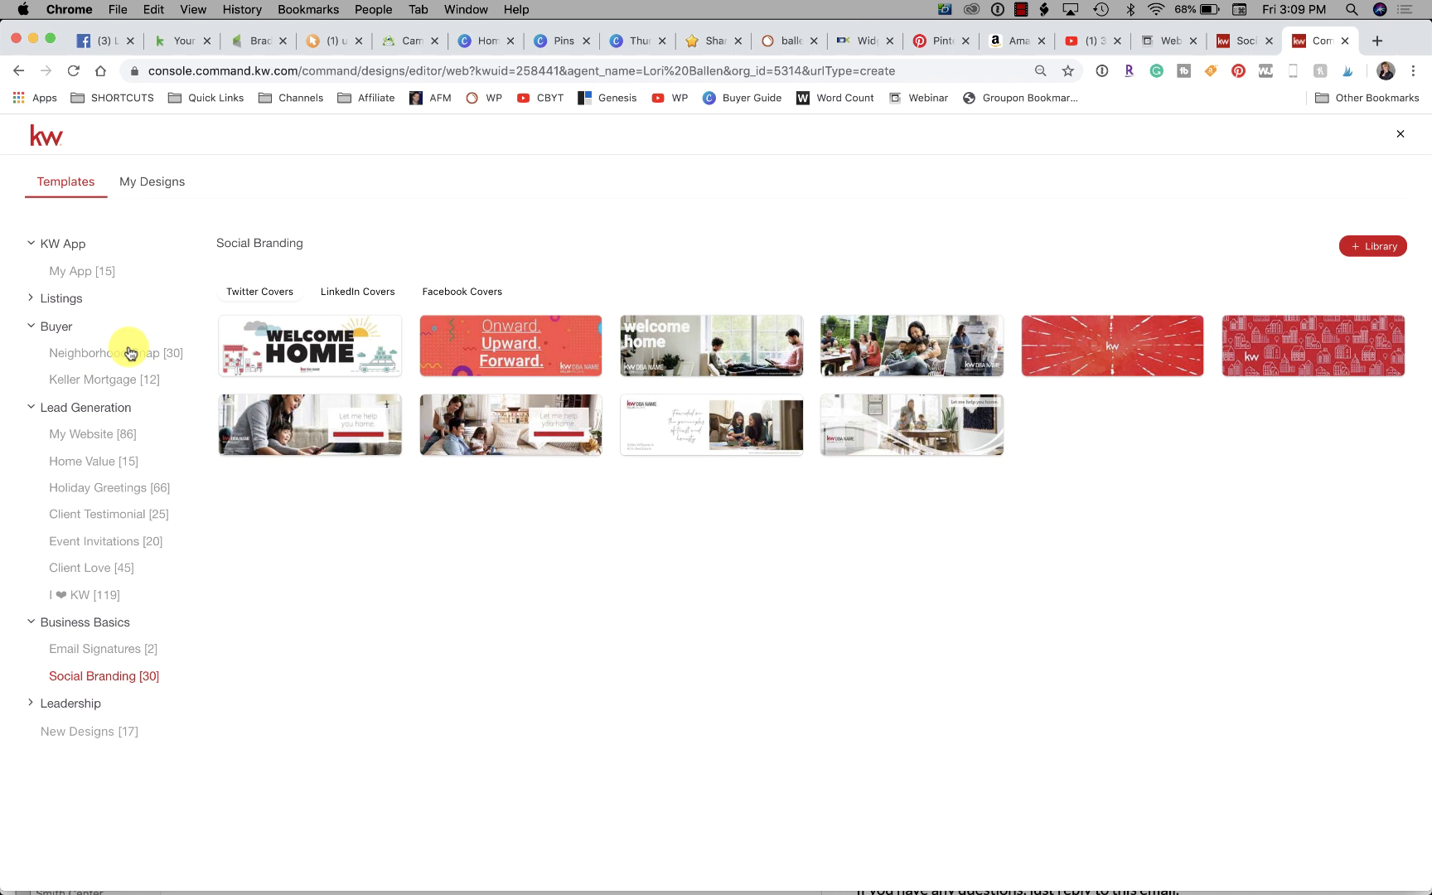
click(93, 380)
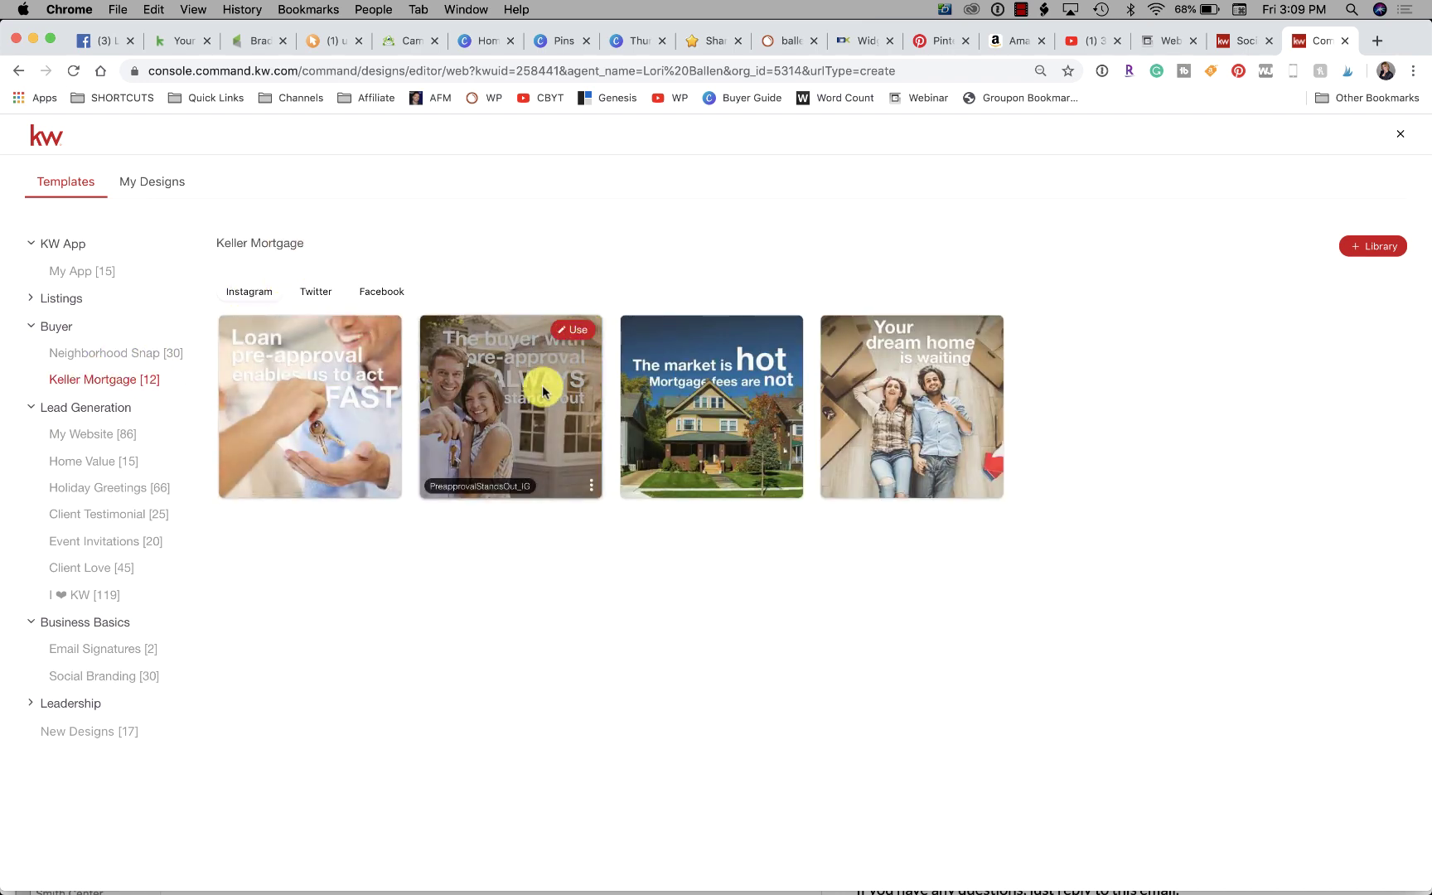
mouse_move(510, 406)
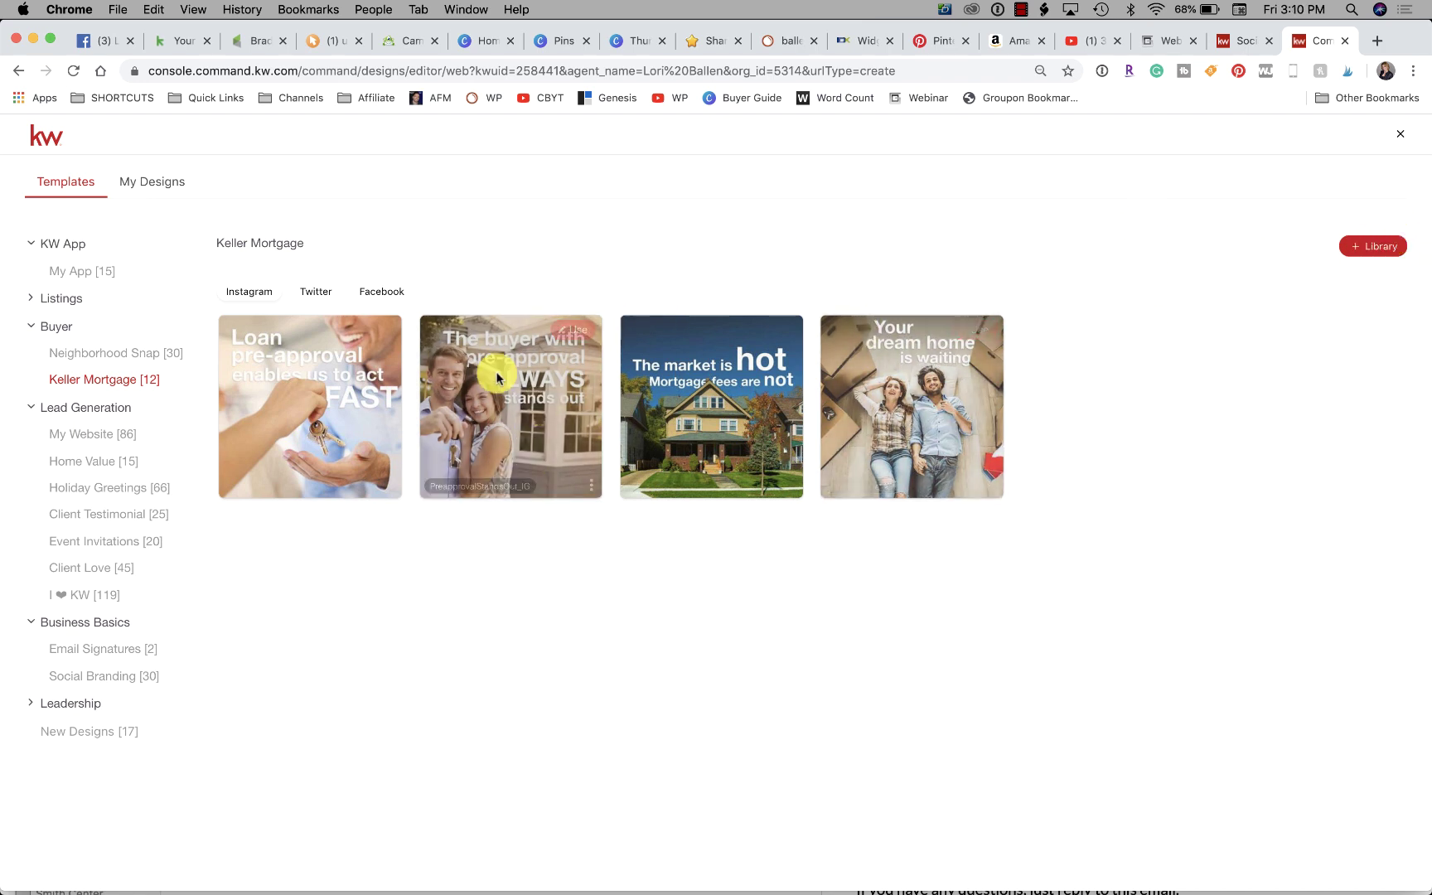
click(578, 330)
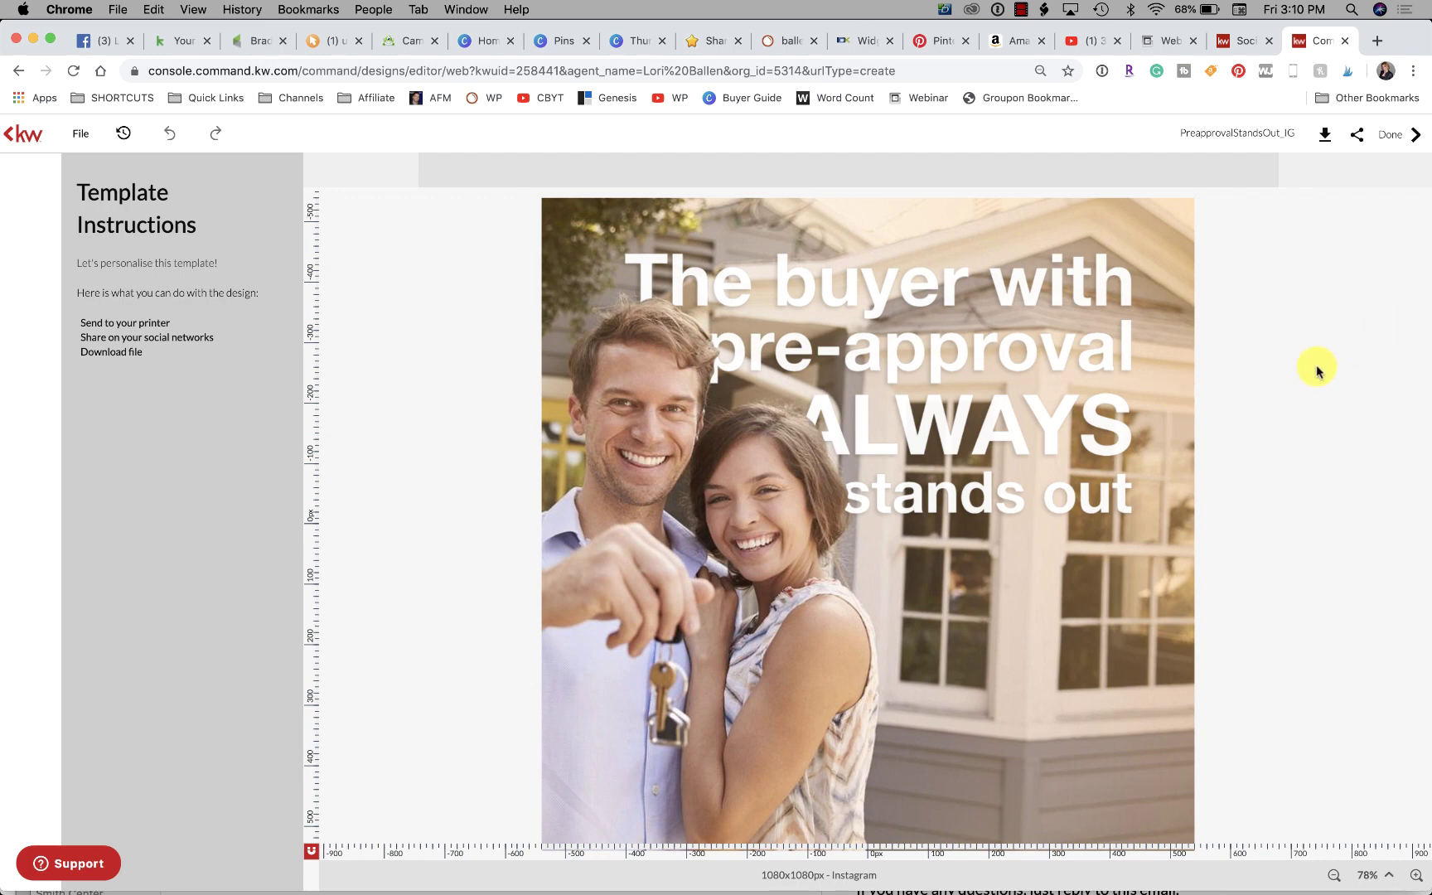
Return to the Social Posts tab and go back to the campaign creator.
click(1245, 40)
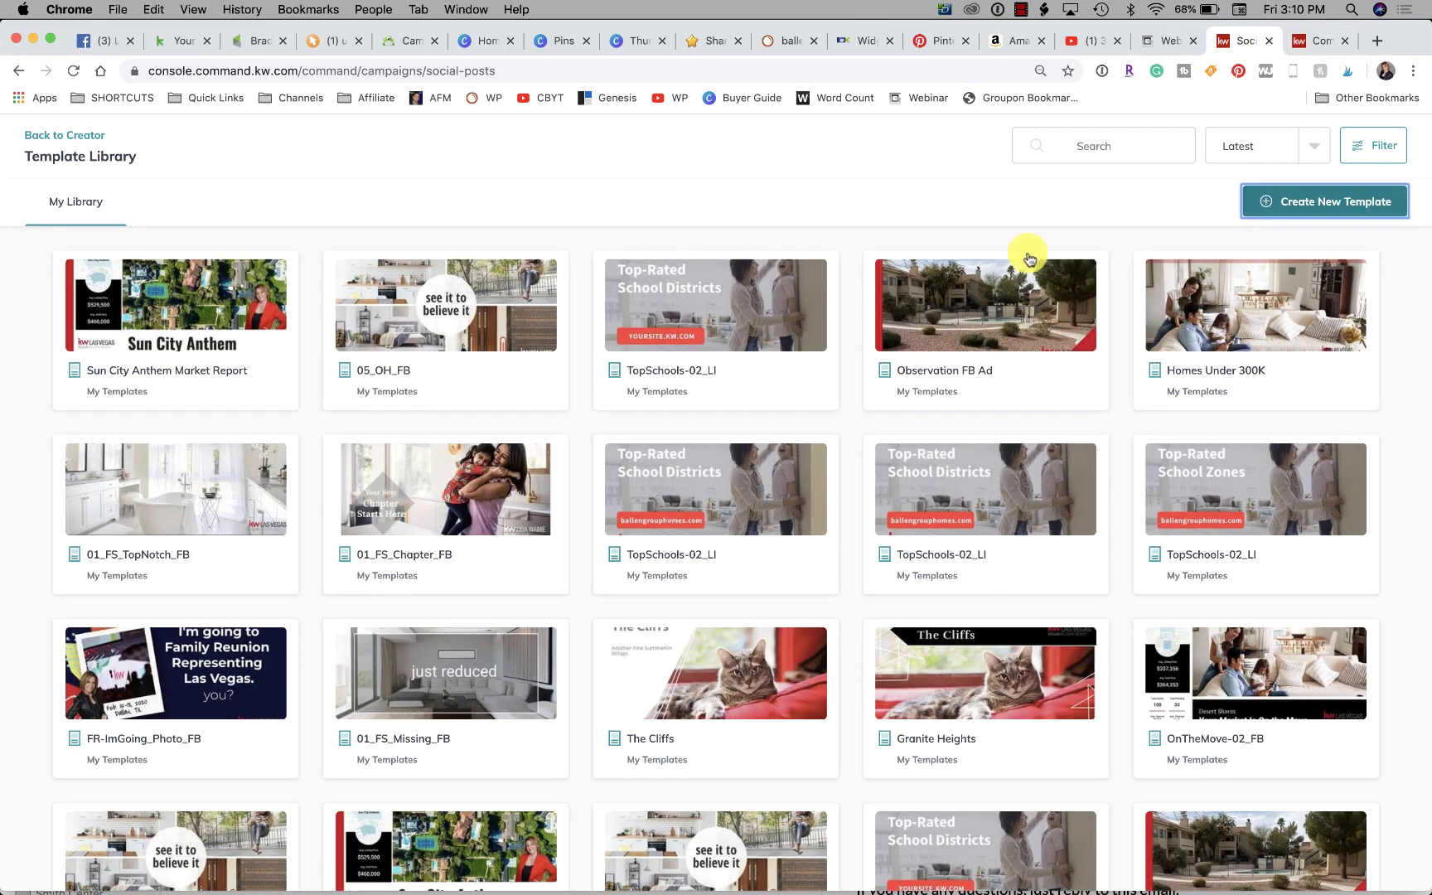
click(1162, 46)
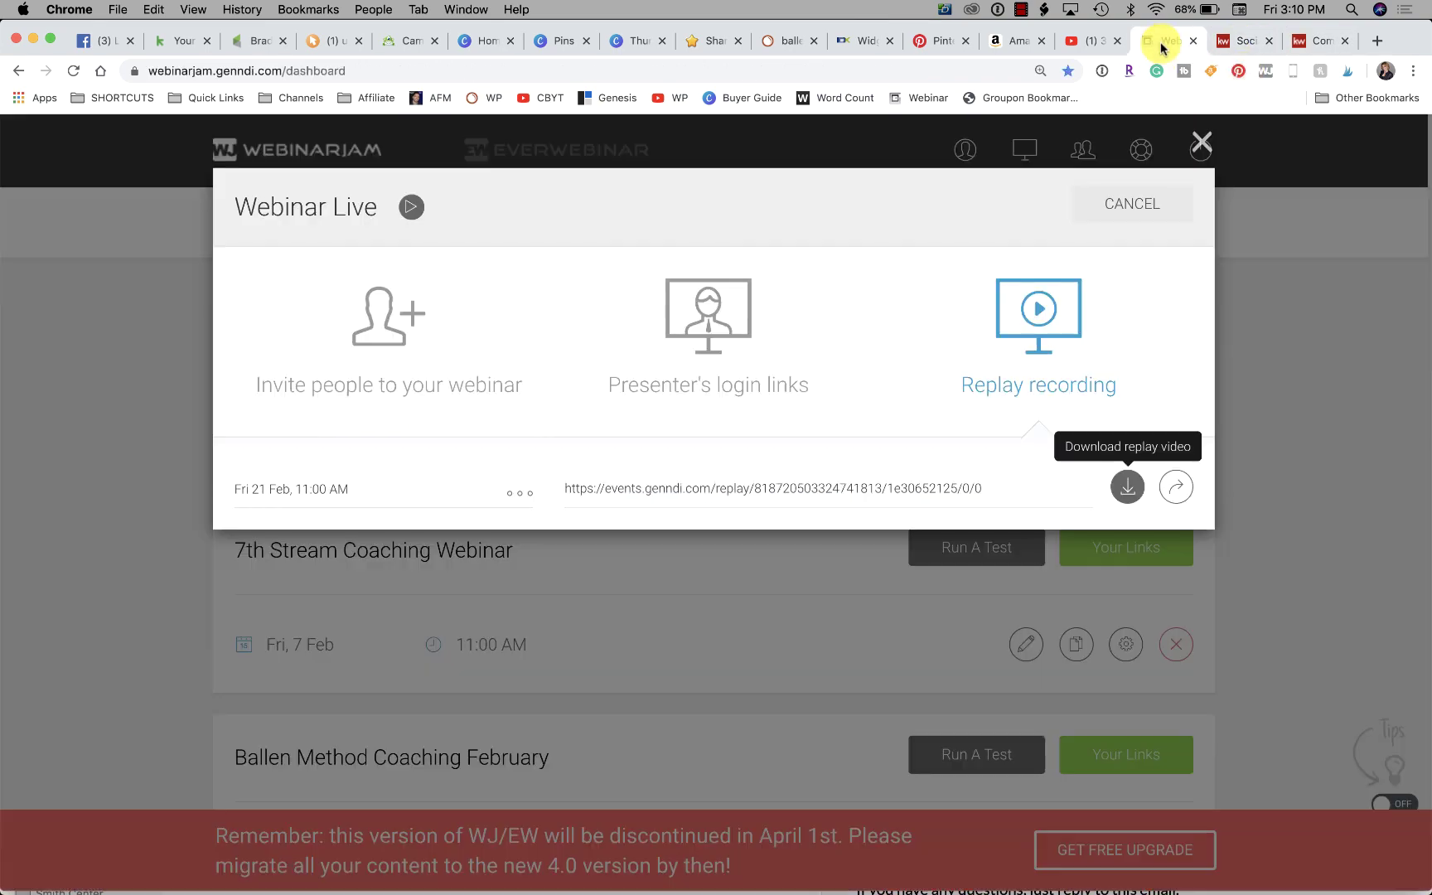
click(1235, 40)
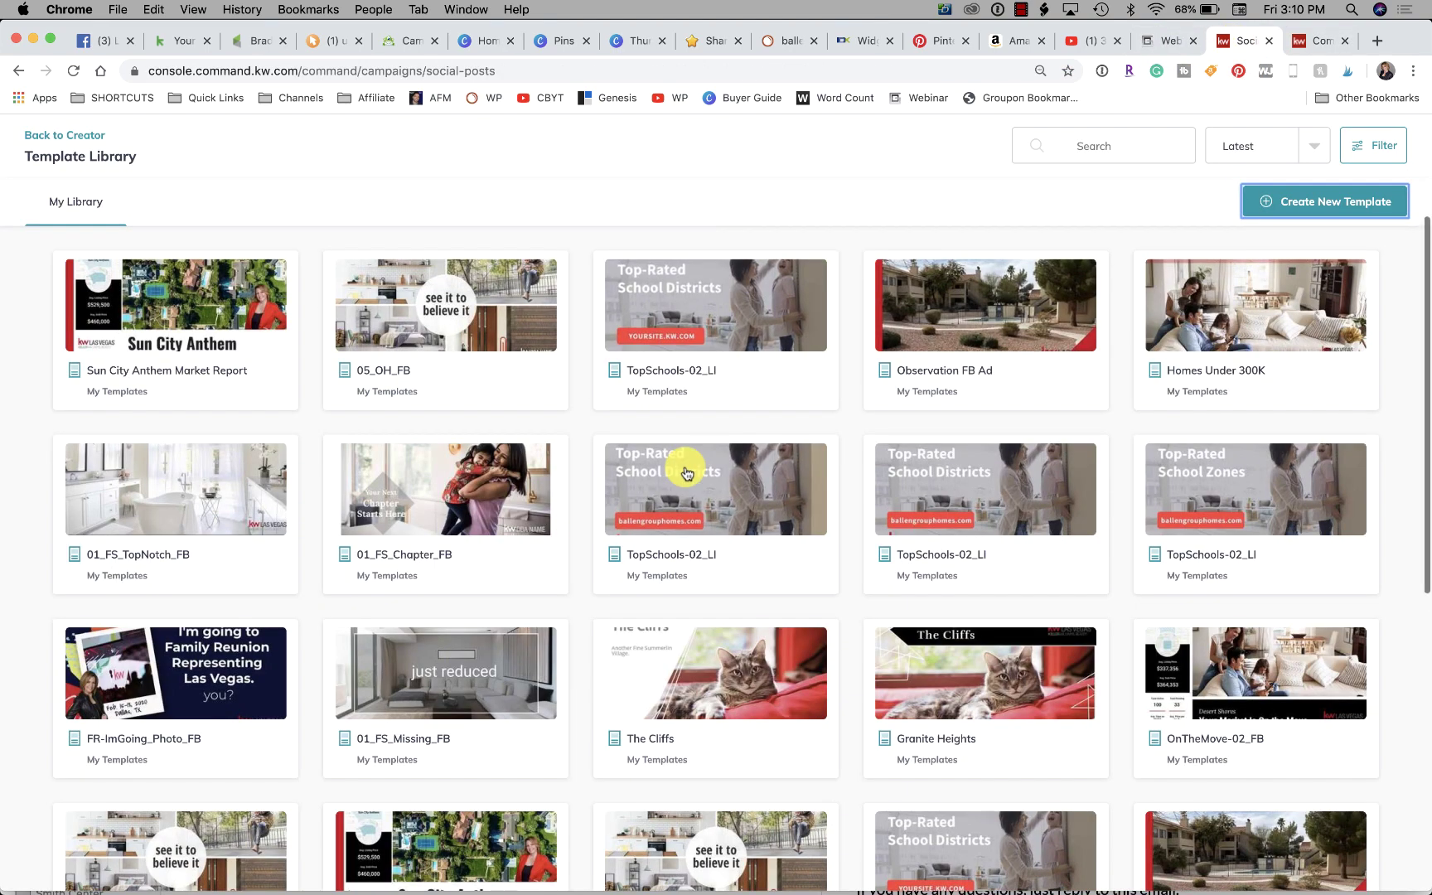
click(82, 136)
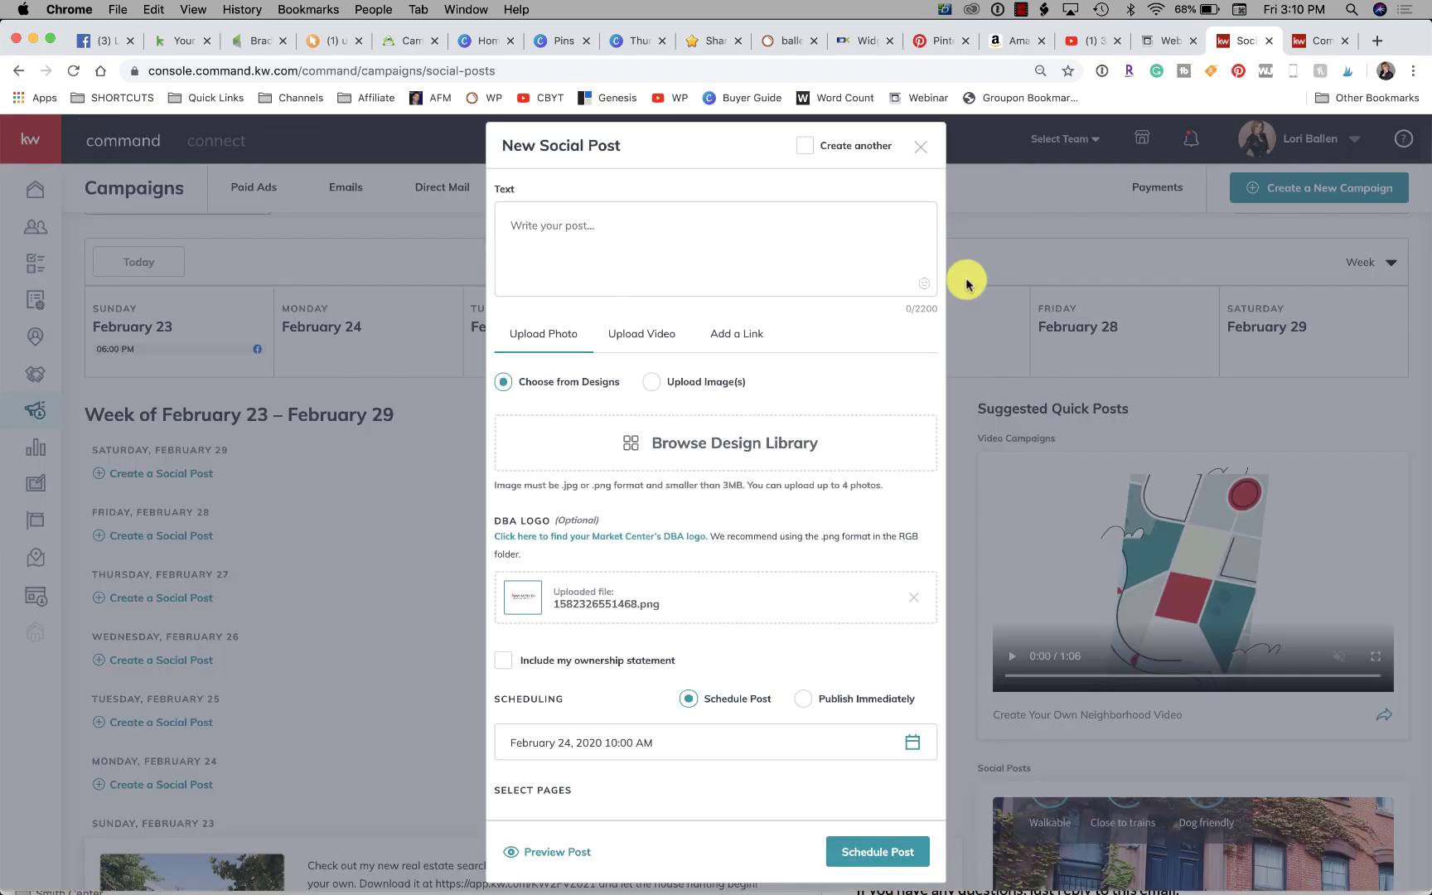
Close the empty February 24 post form and scroll to the Suggested Quick Posts.
click(921, 147)
scroll(1064, 550, down, 7)
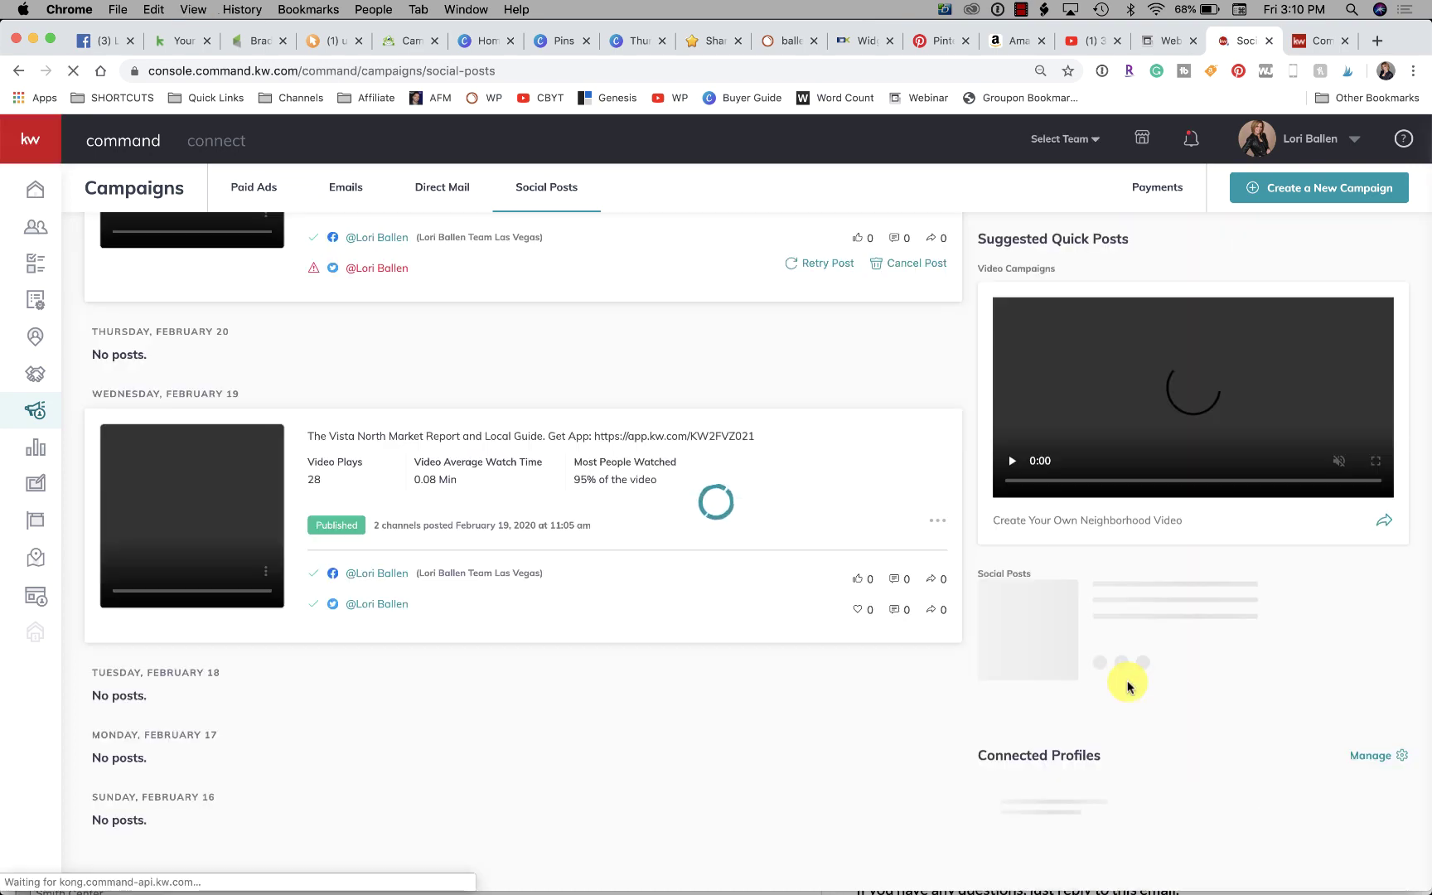
scroll(1129, 663, up, 3)
scroll(1133, 596, up, 2)
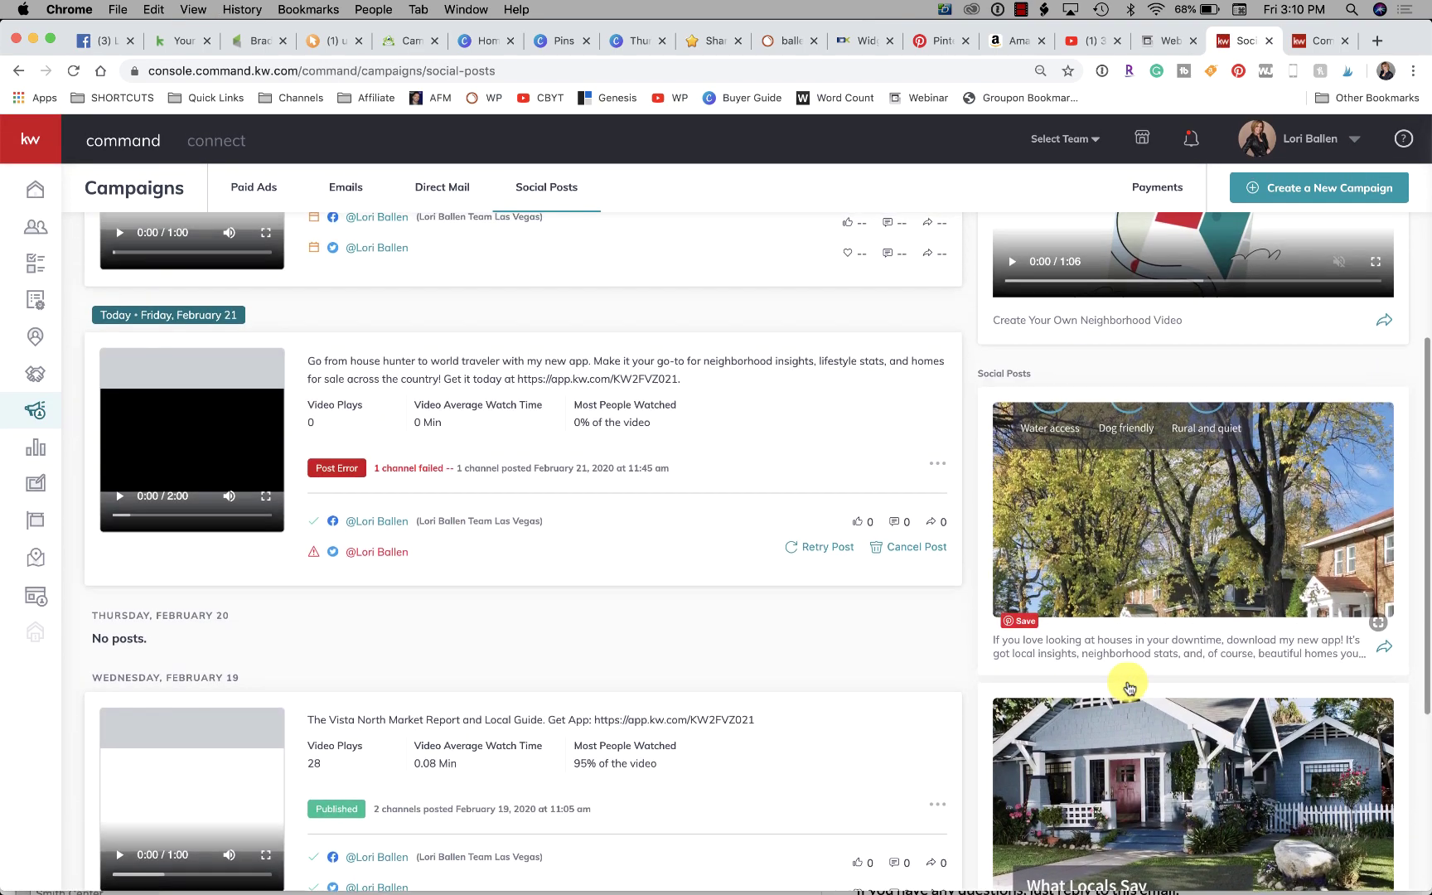
scroll(1136, 577, up, 1)
scroll(1131, 580, up, 1)
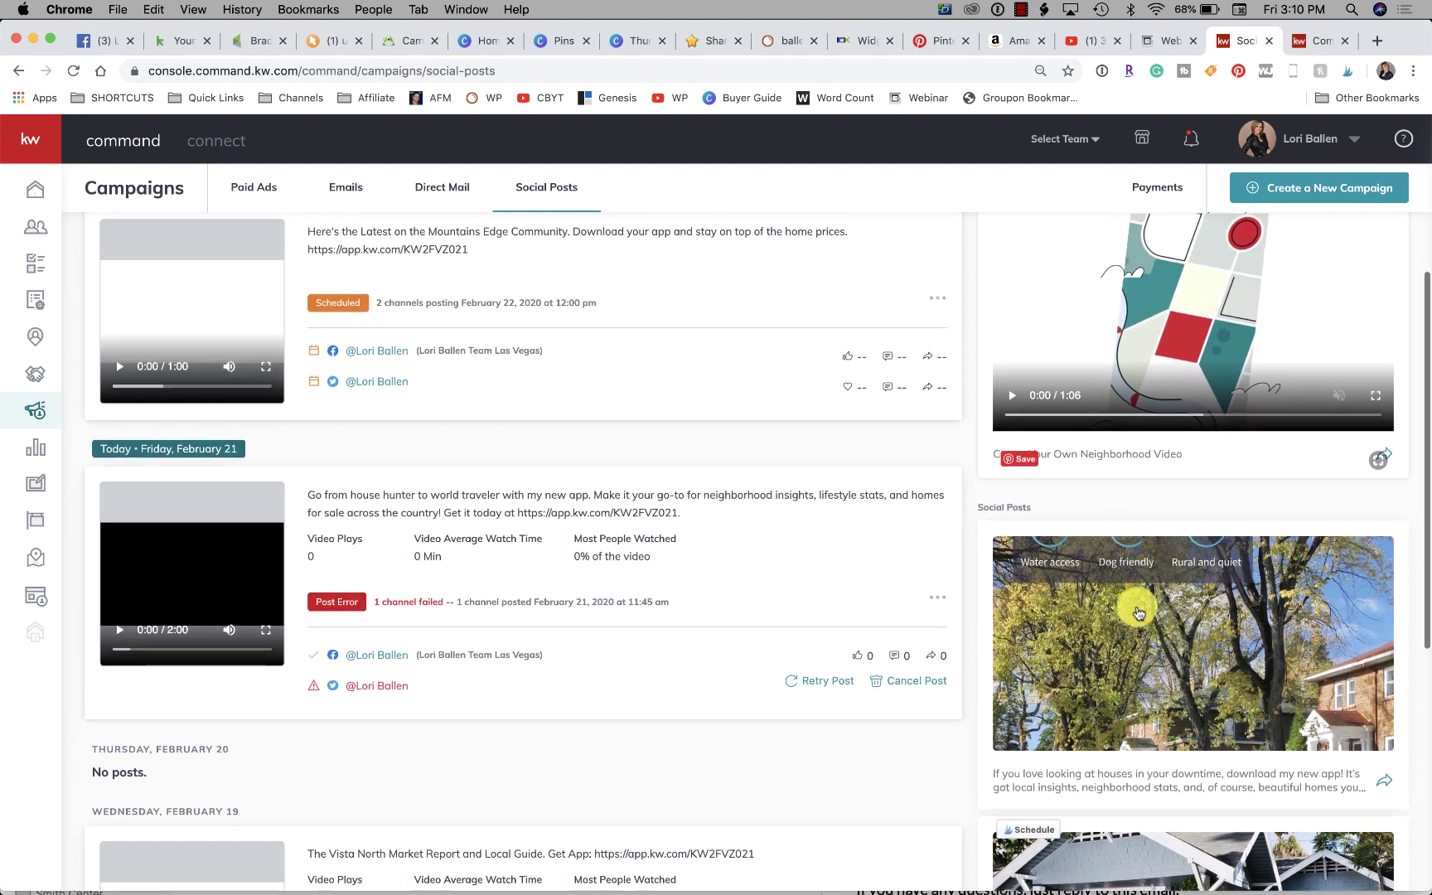
scroll(1078, 538, down, 3)
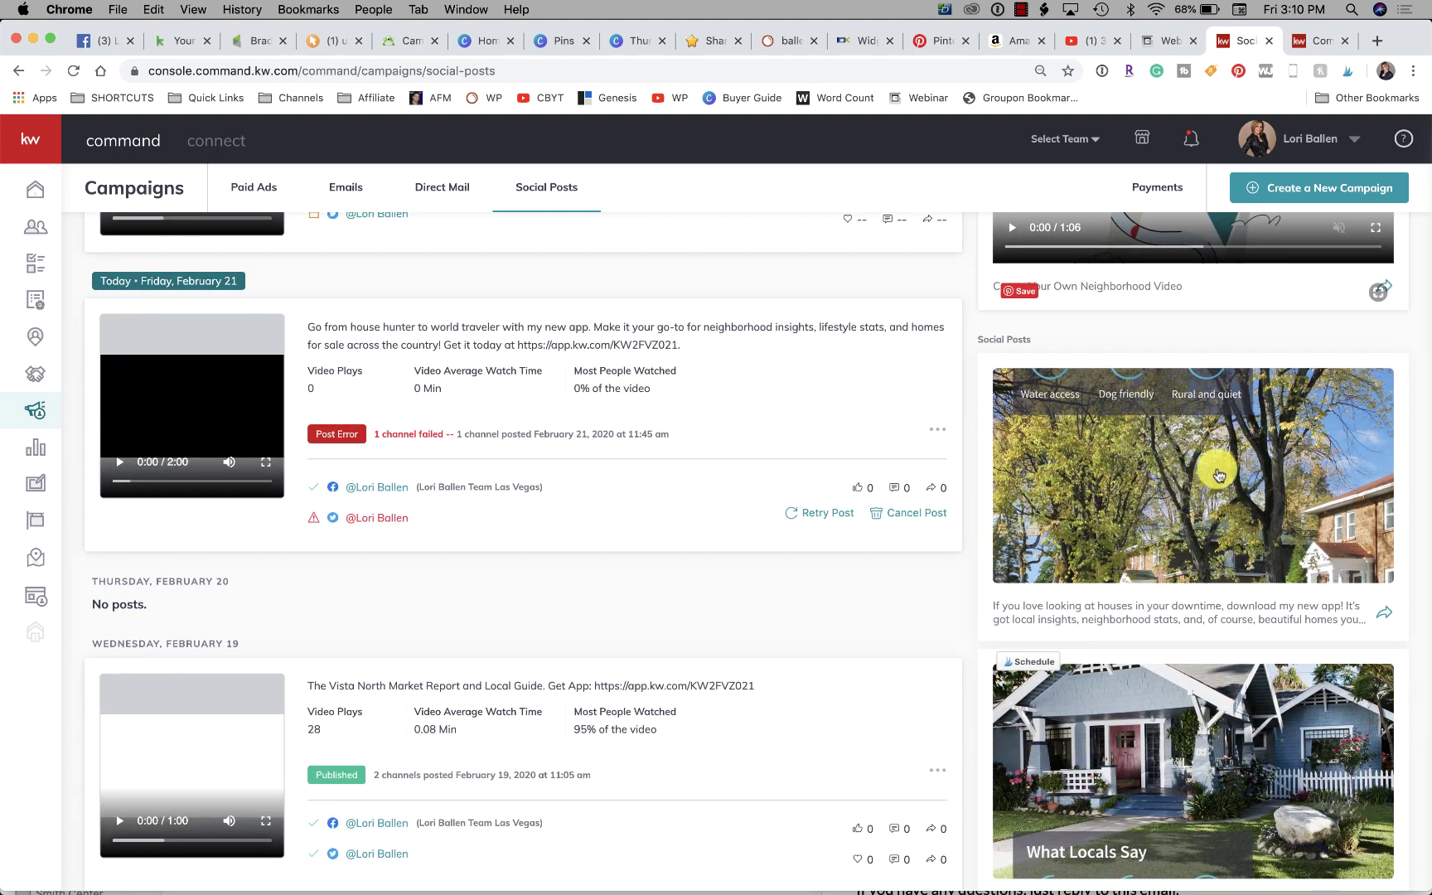
Use the house-hunting quick post, date it February 24 at 10:00 AM, and schedule it.
click(1385, 613)
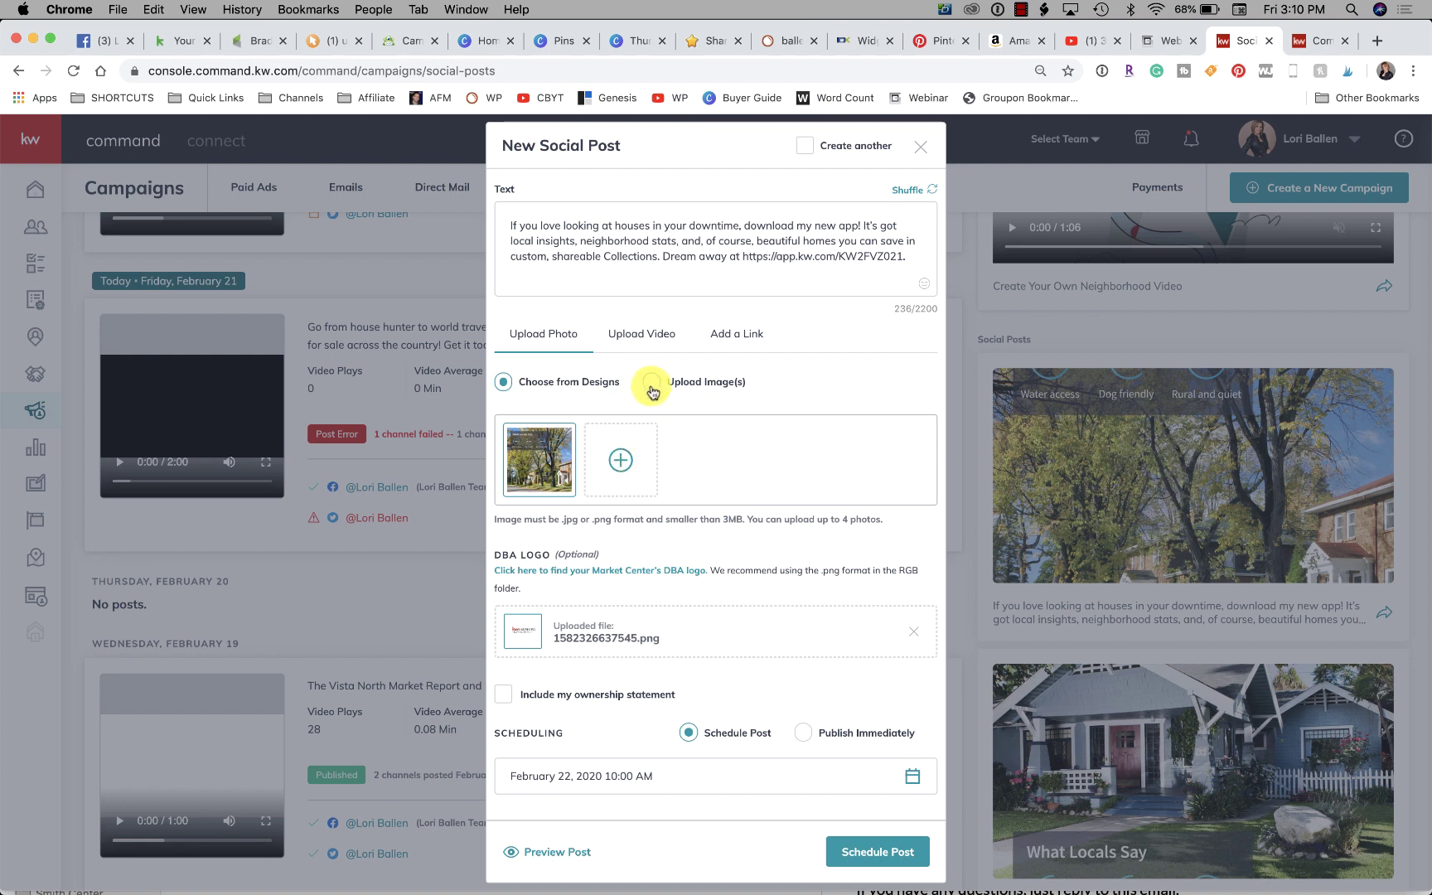
scroll(803, 566, down, 3)
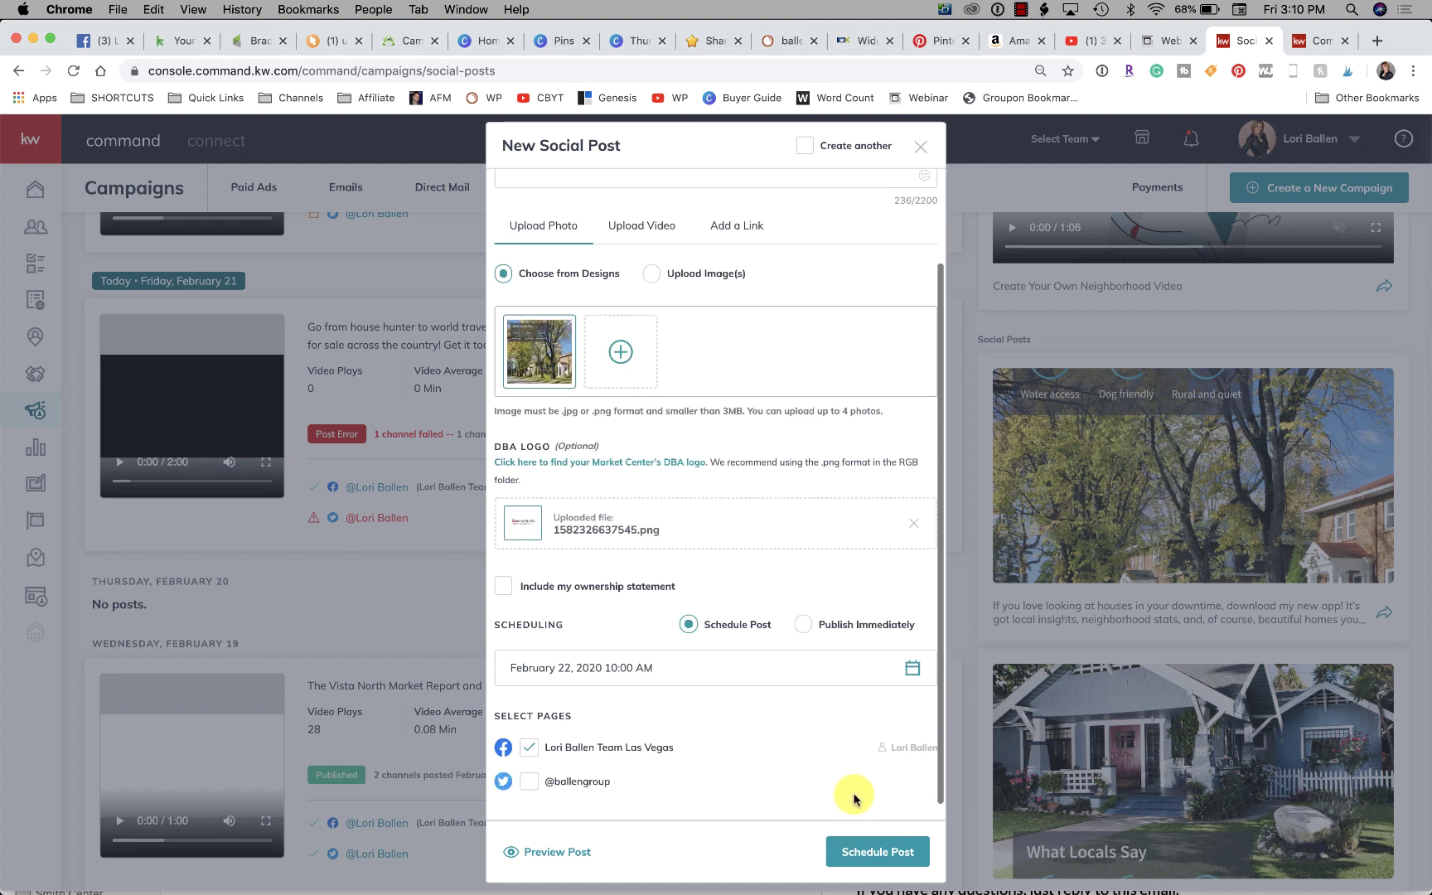
click(649, 667)
scroll(604, 715, down, 5)
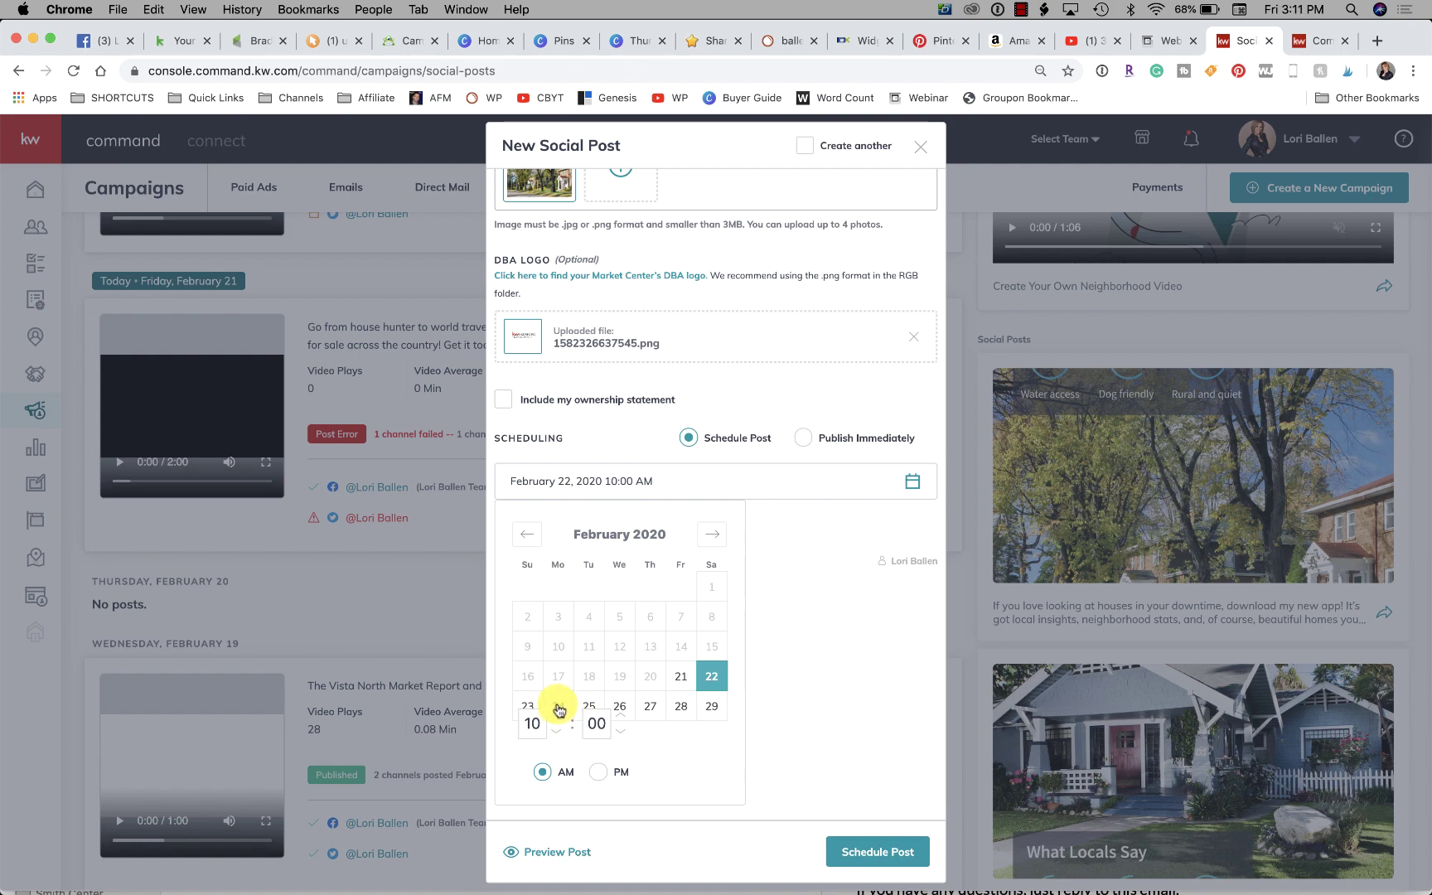
scroll(572, 688, down, 4)
click(558, 706)
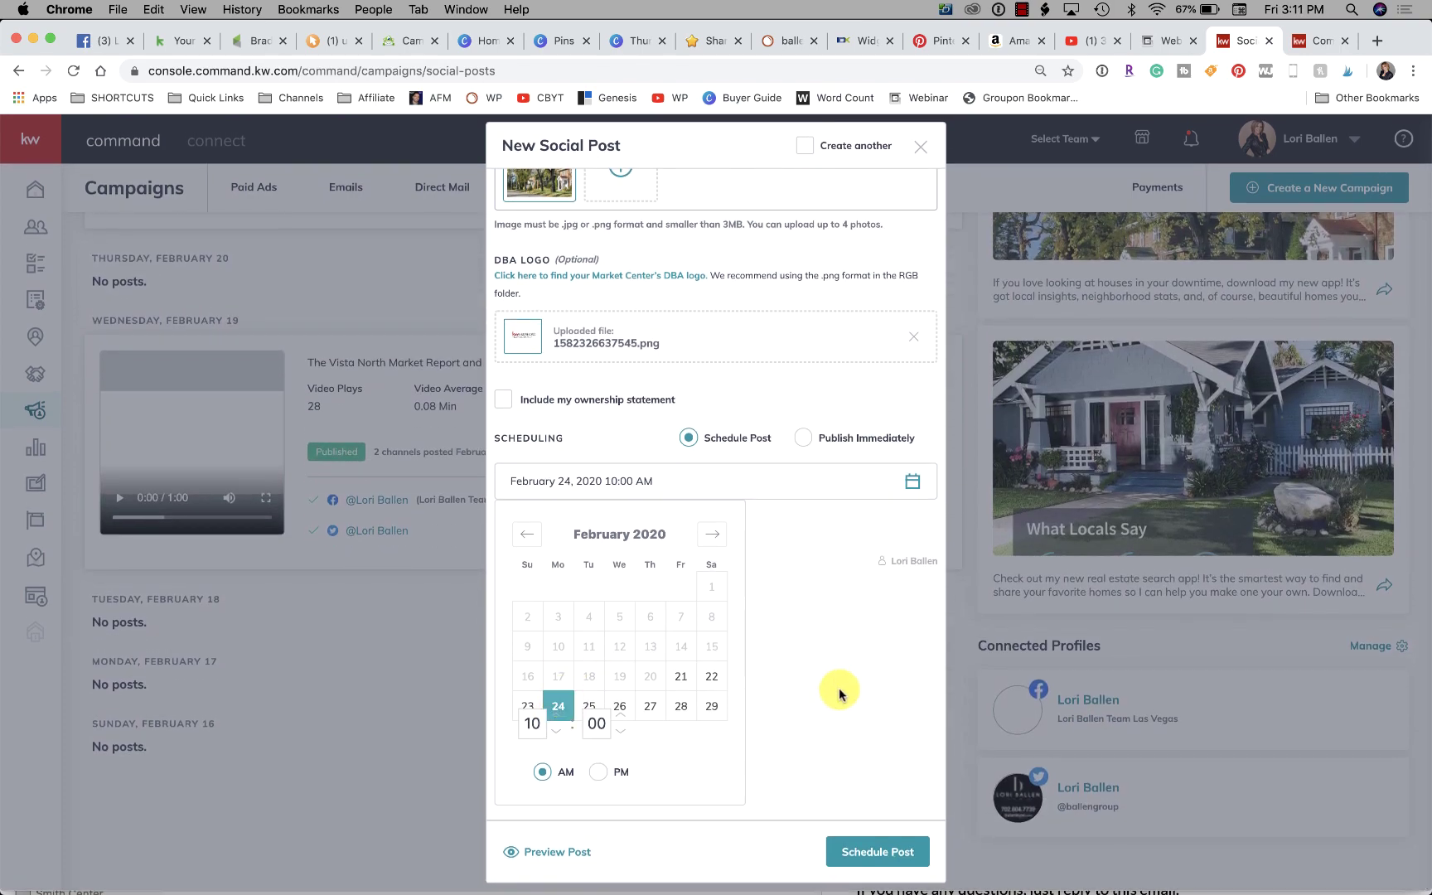
click(893, 850)
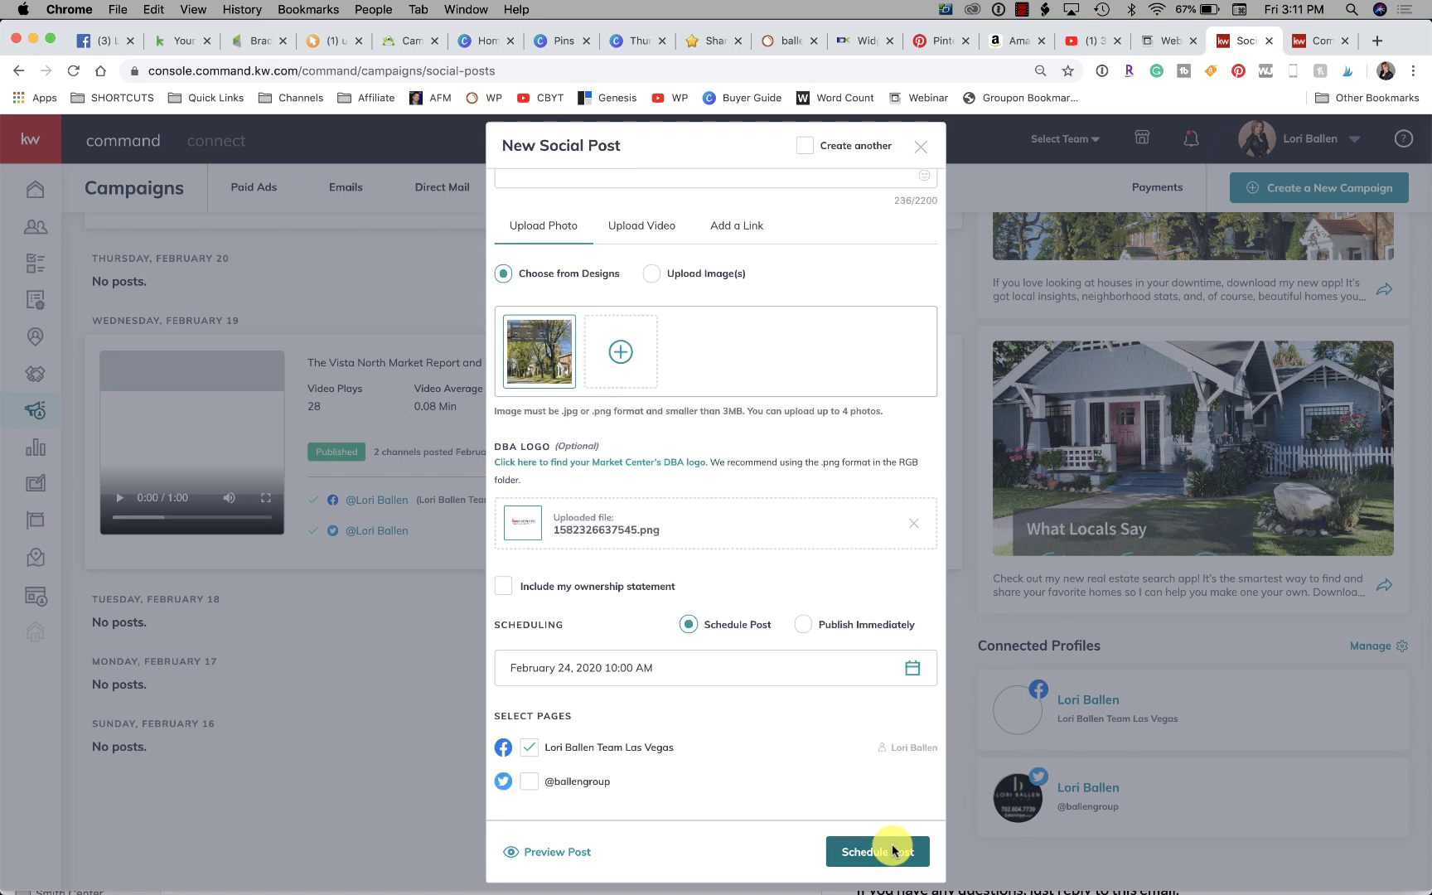
Confirm the February 24 post and review both scheduled Facebook posts on the calendar.
click(772, 761)
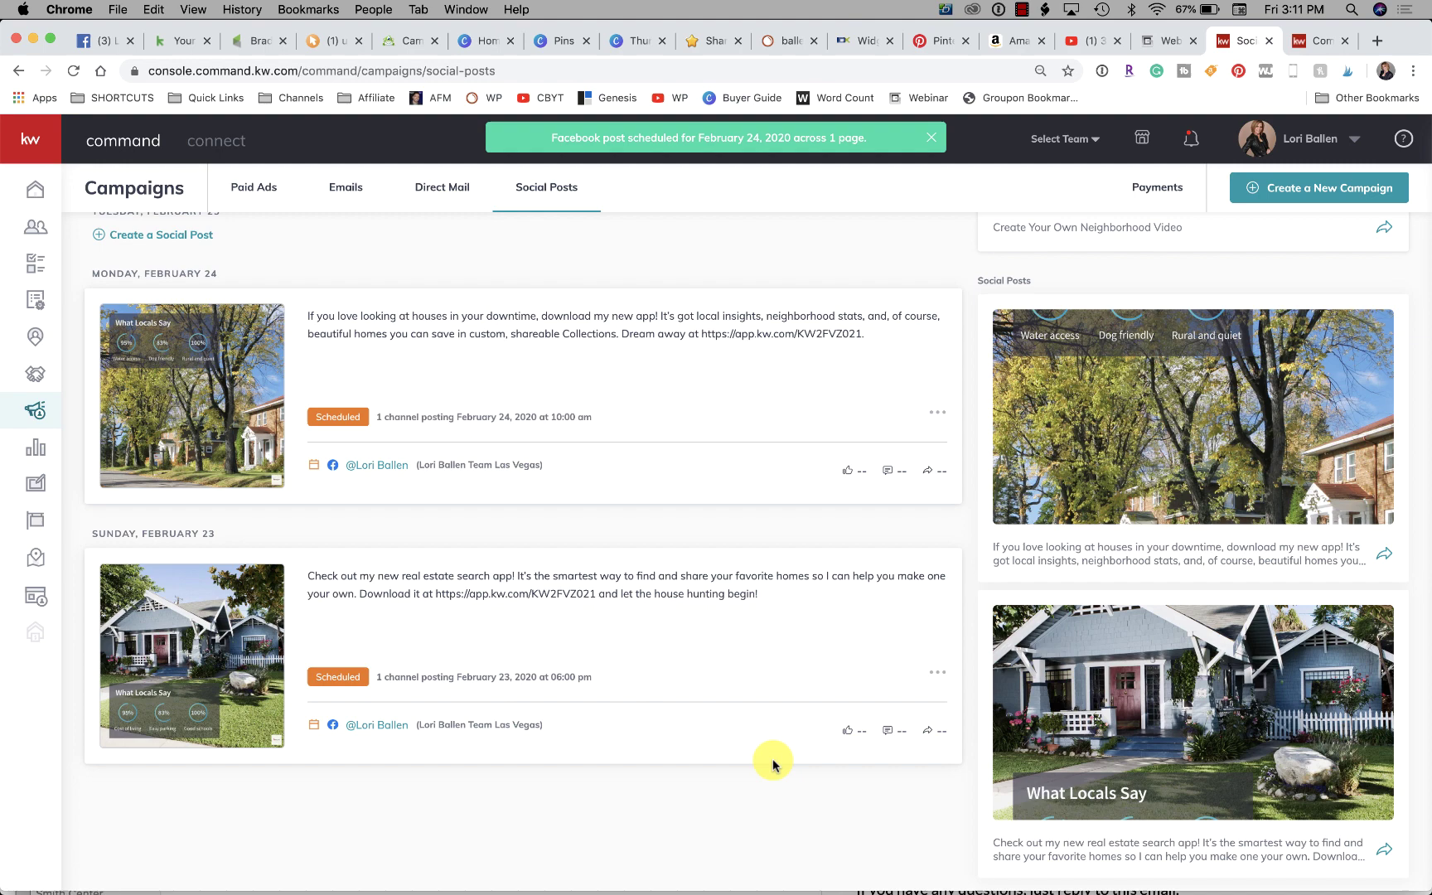
scroll(772, 764, up, 3)
scroll(773, 764, up, 1)
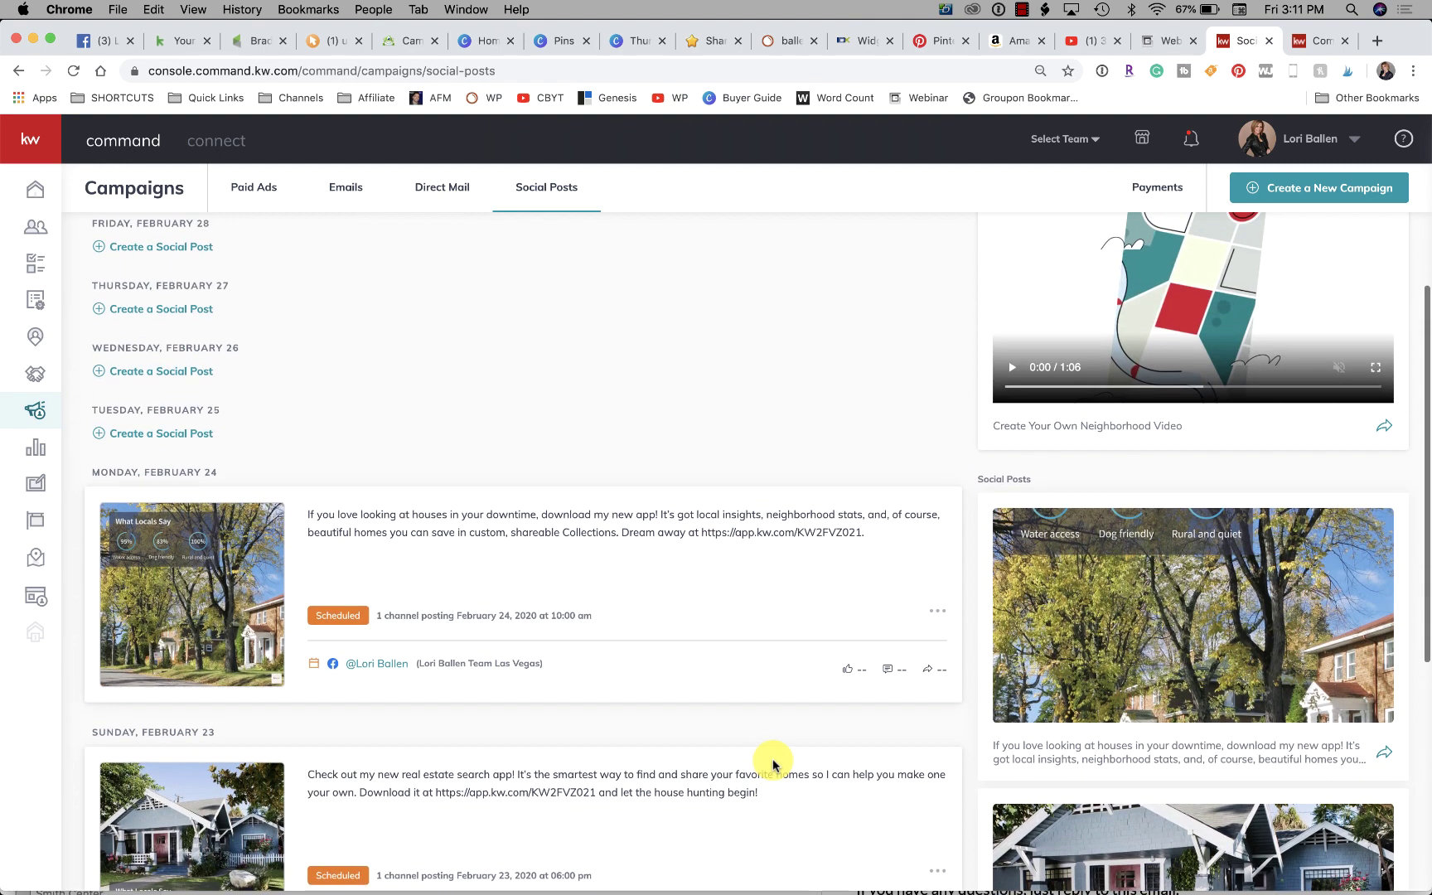
scroll(772, 764, up, 5)
scroll(772, 764, up, 5)
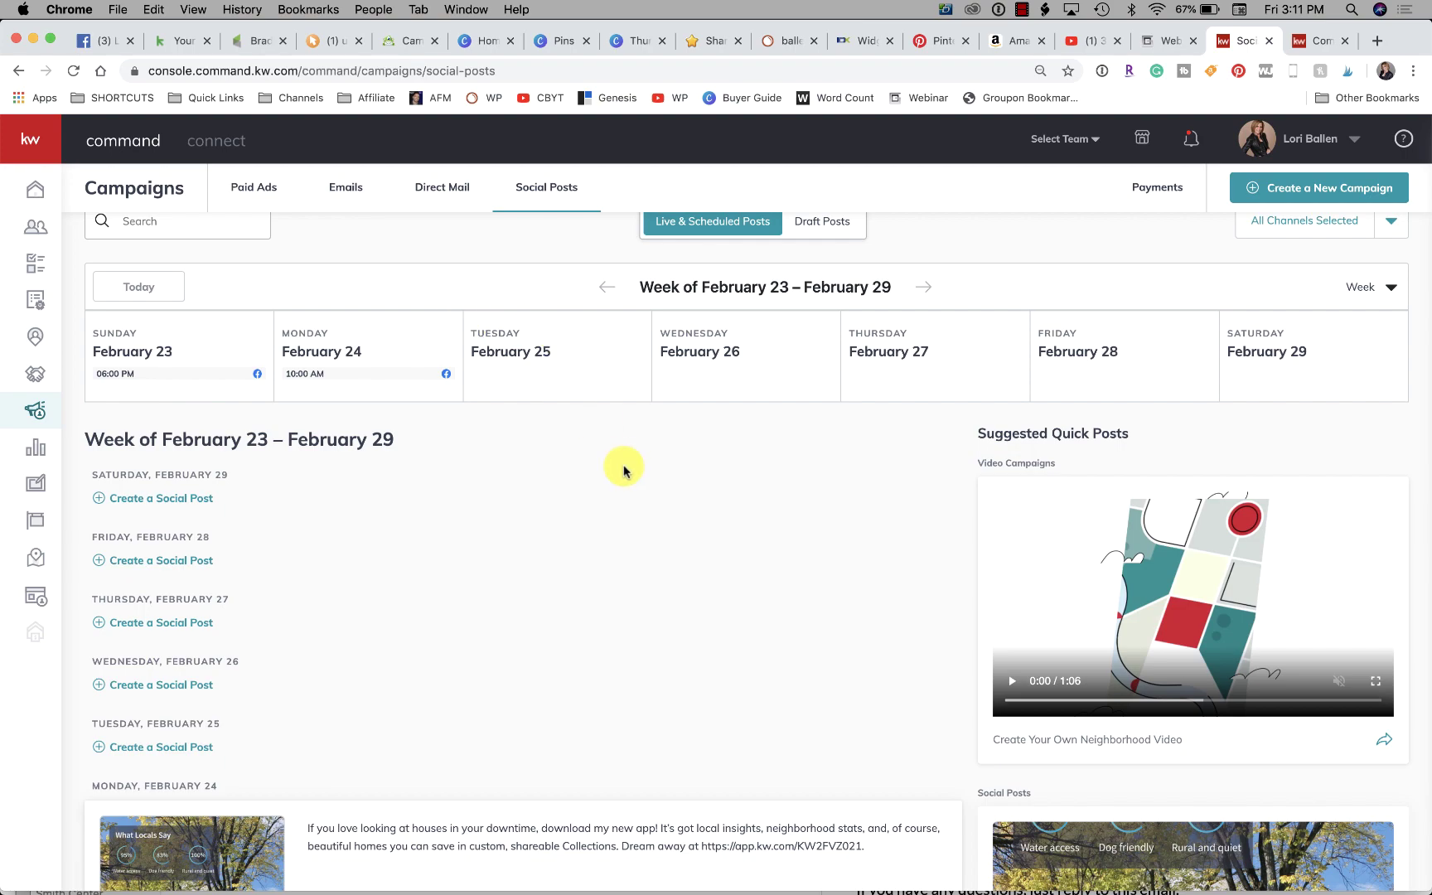
scroll(623, 470, down, 2)
scroll(623, 471, down, 1)
scroll(623, 471, down, 1)
scroll(623, 470, down, 1)
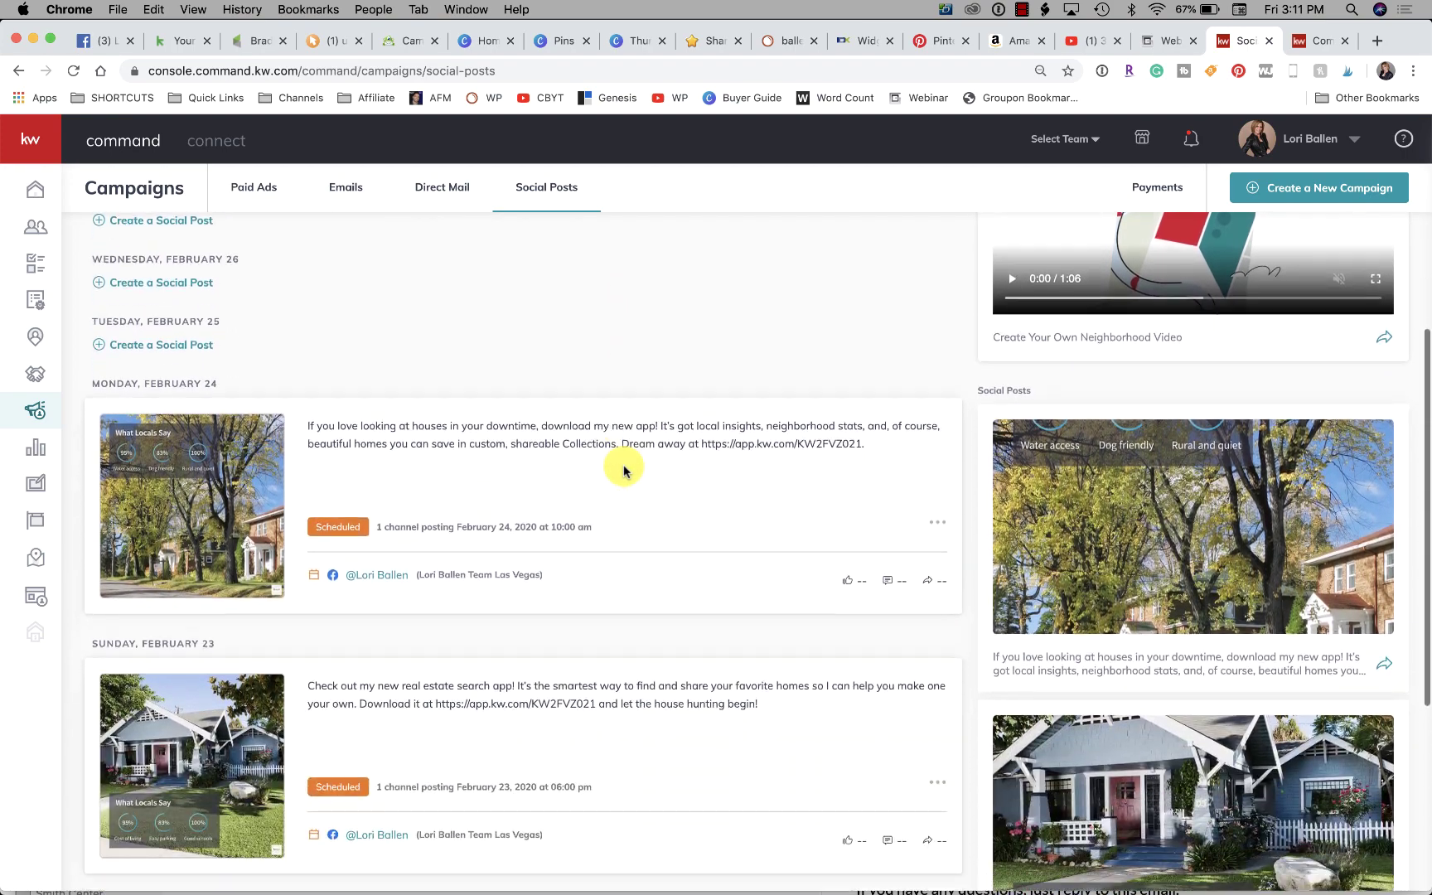
scroll(623, 471, down, 2)
scroll(623, 471, down, 3)
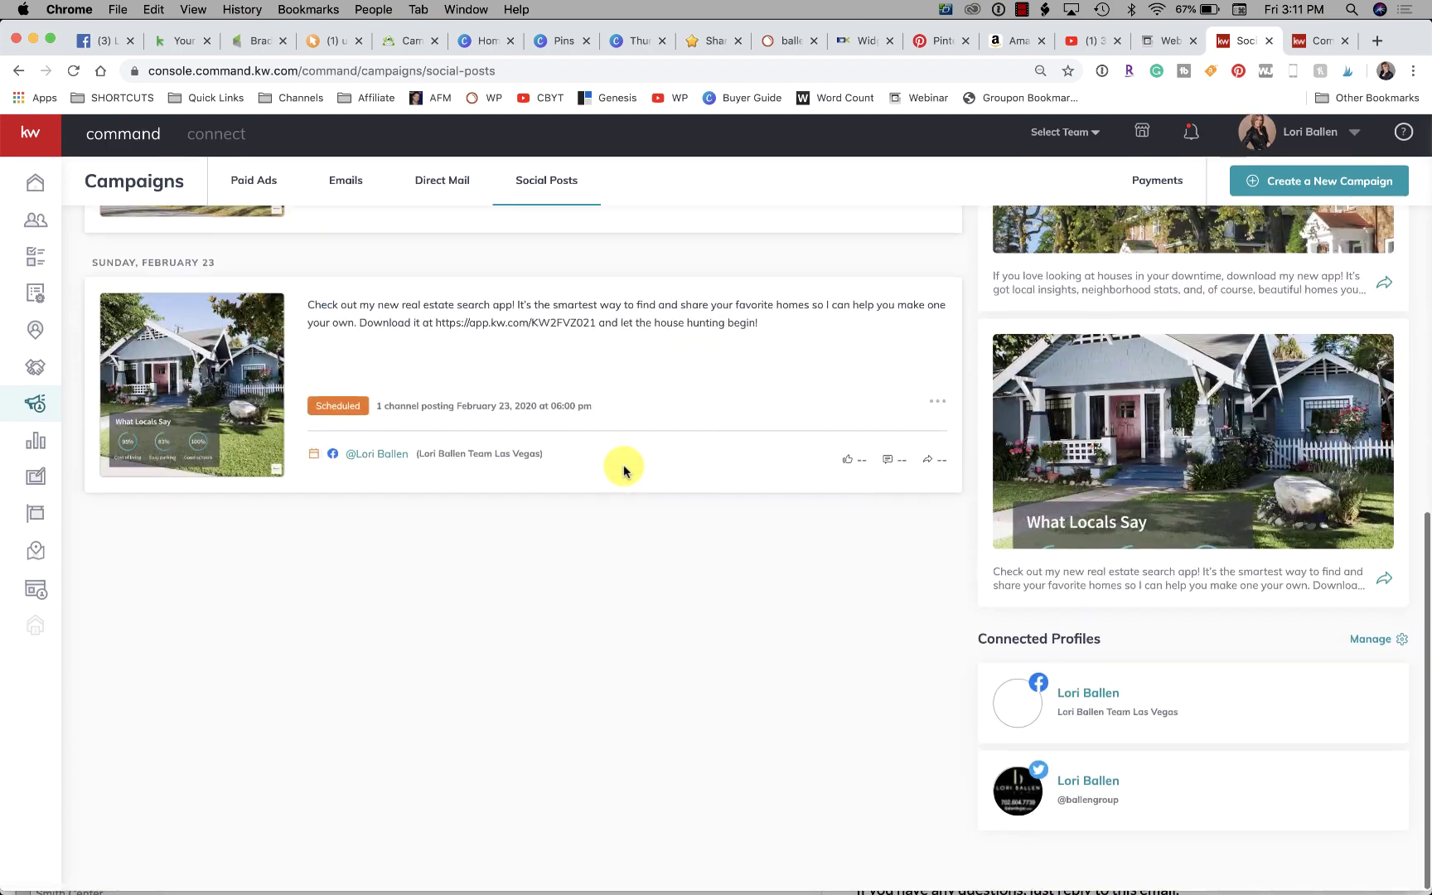
scroll(623, 470, up, 8)
scroll(624, 471, up, 1)
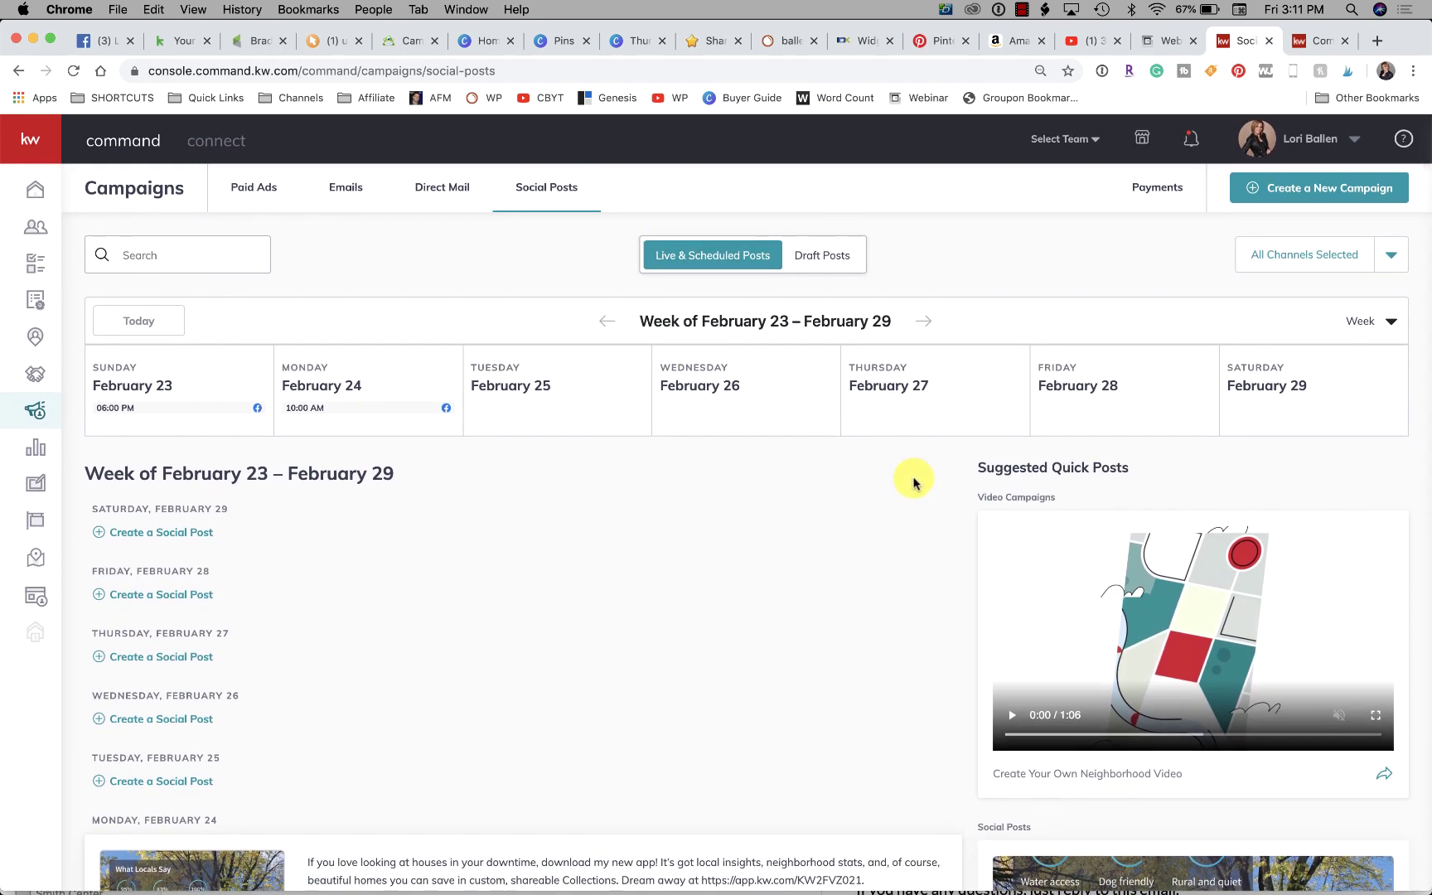
scroll(851, 627, down, 2)
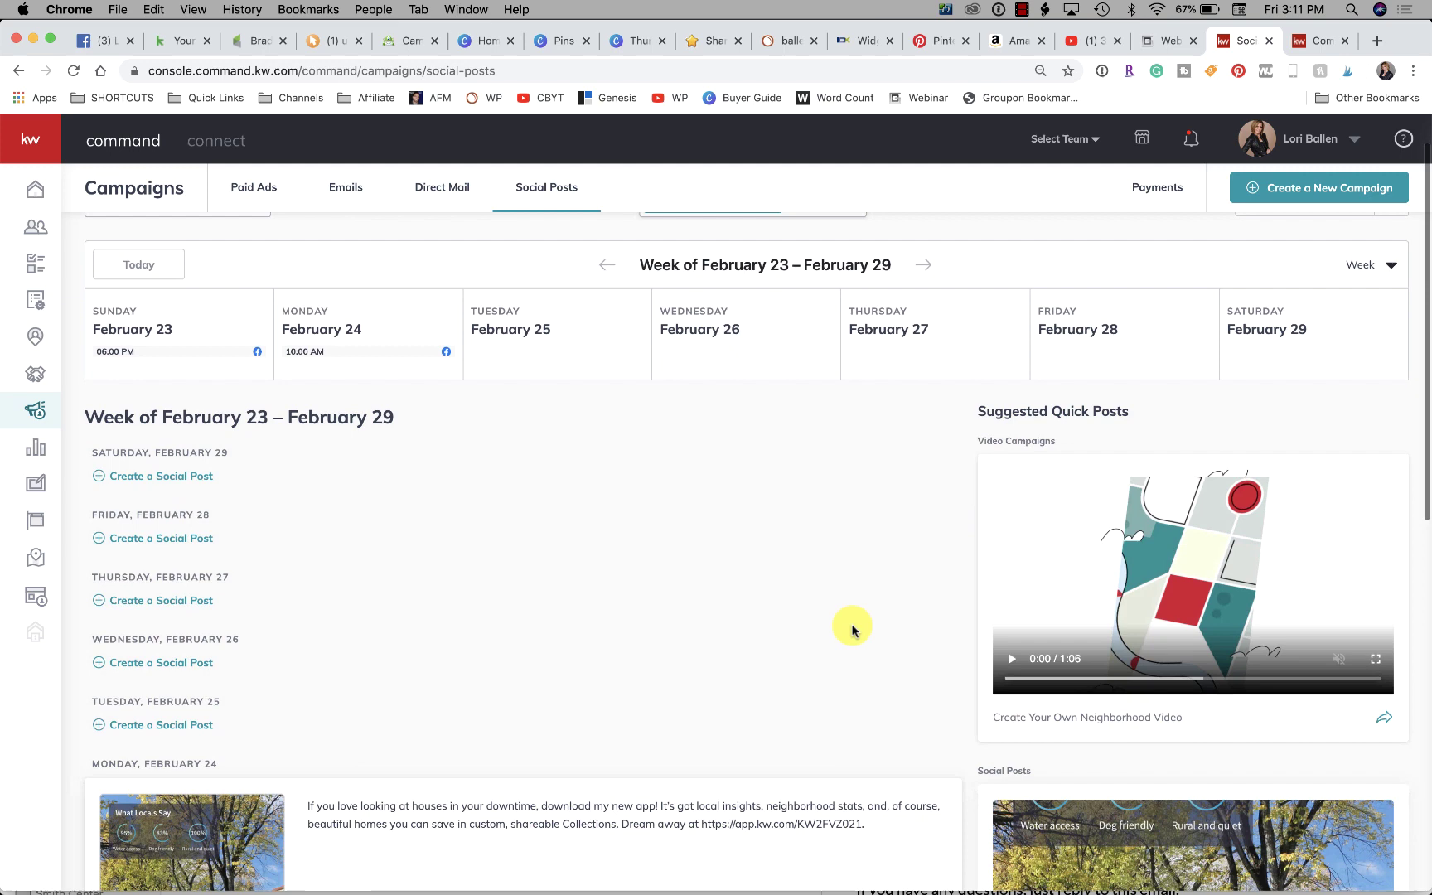
scroll(852, 630, down, 2)
scroll(852, 630, down, 1)
scroll(852, 630, up, 3)
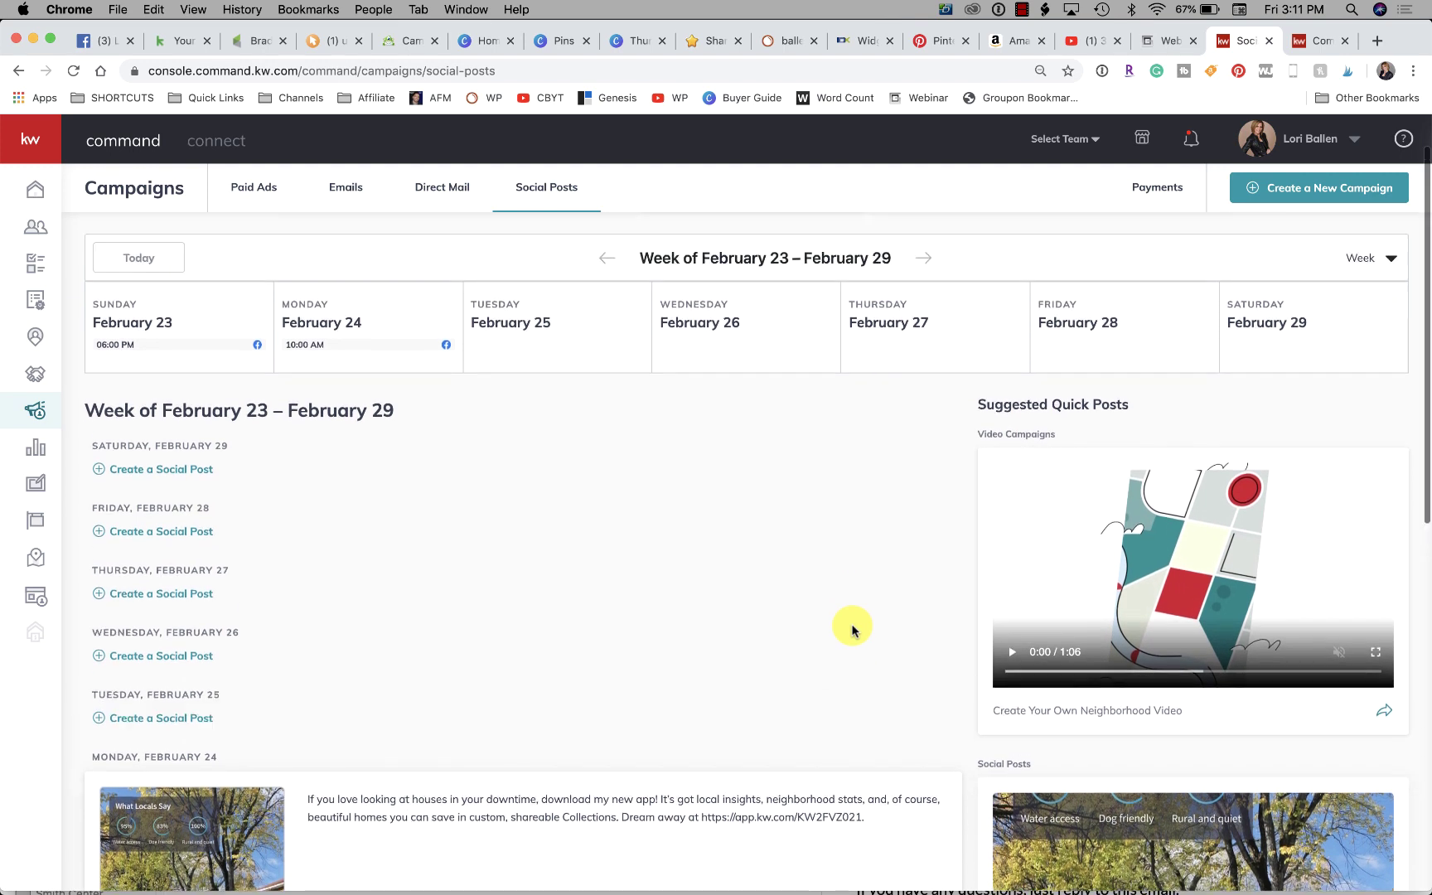
scroll(852, 630, up, 2)
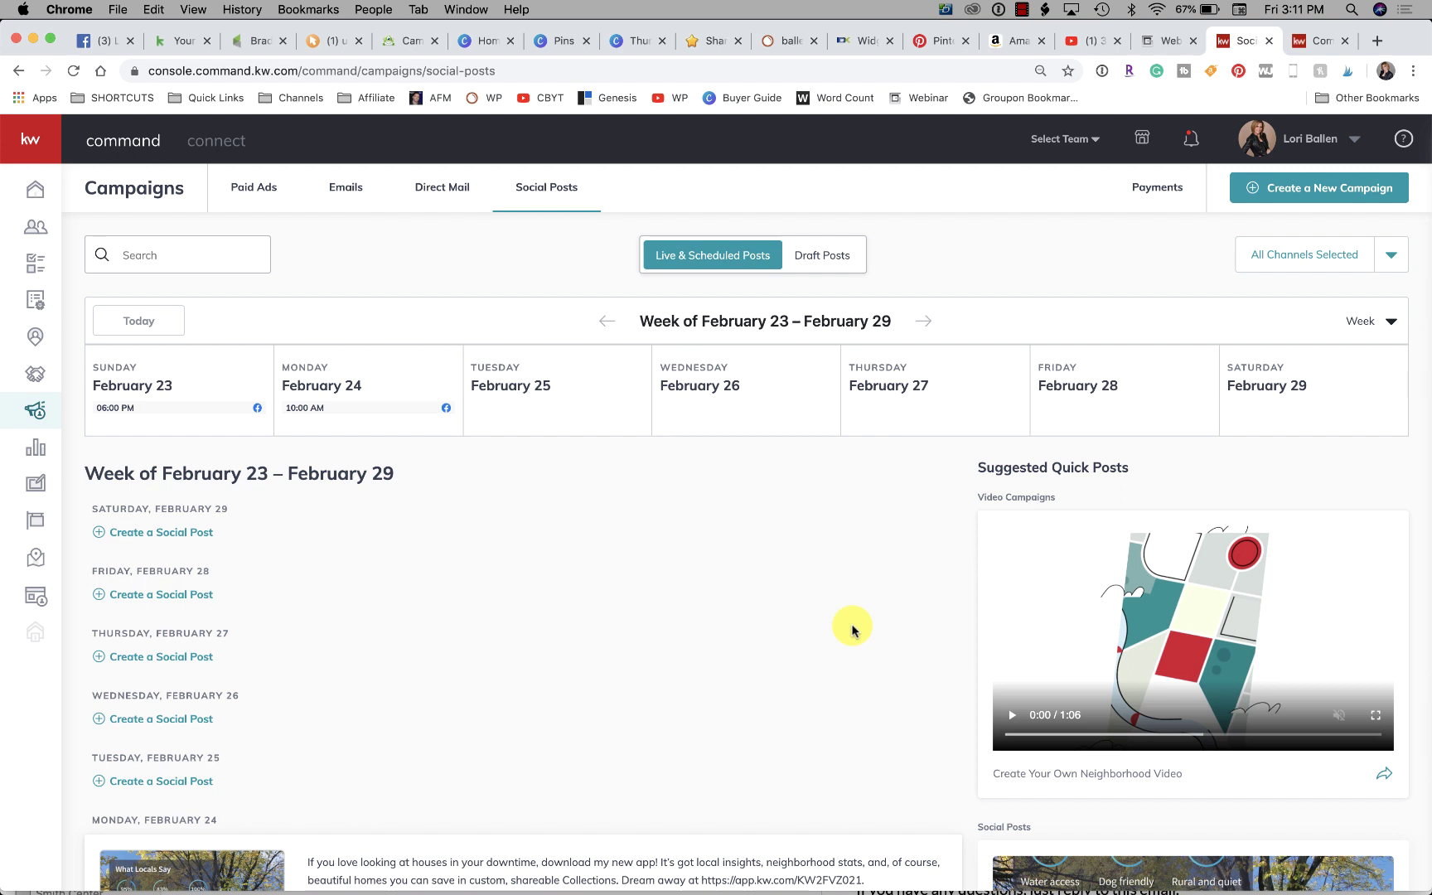
scroll(852, 630, down, 1)
scroll(852, 630, up, 1)
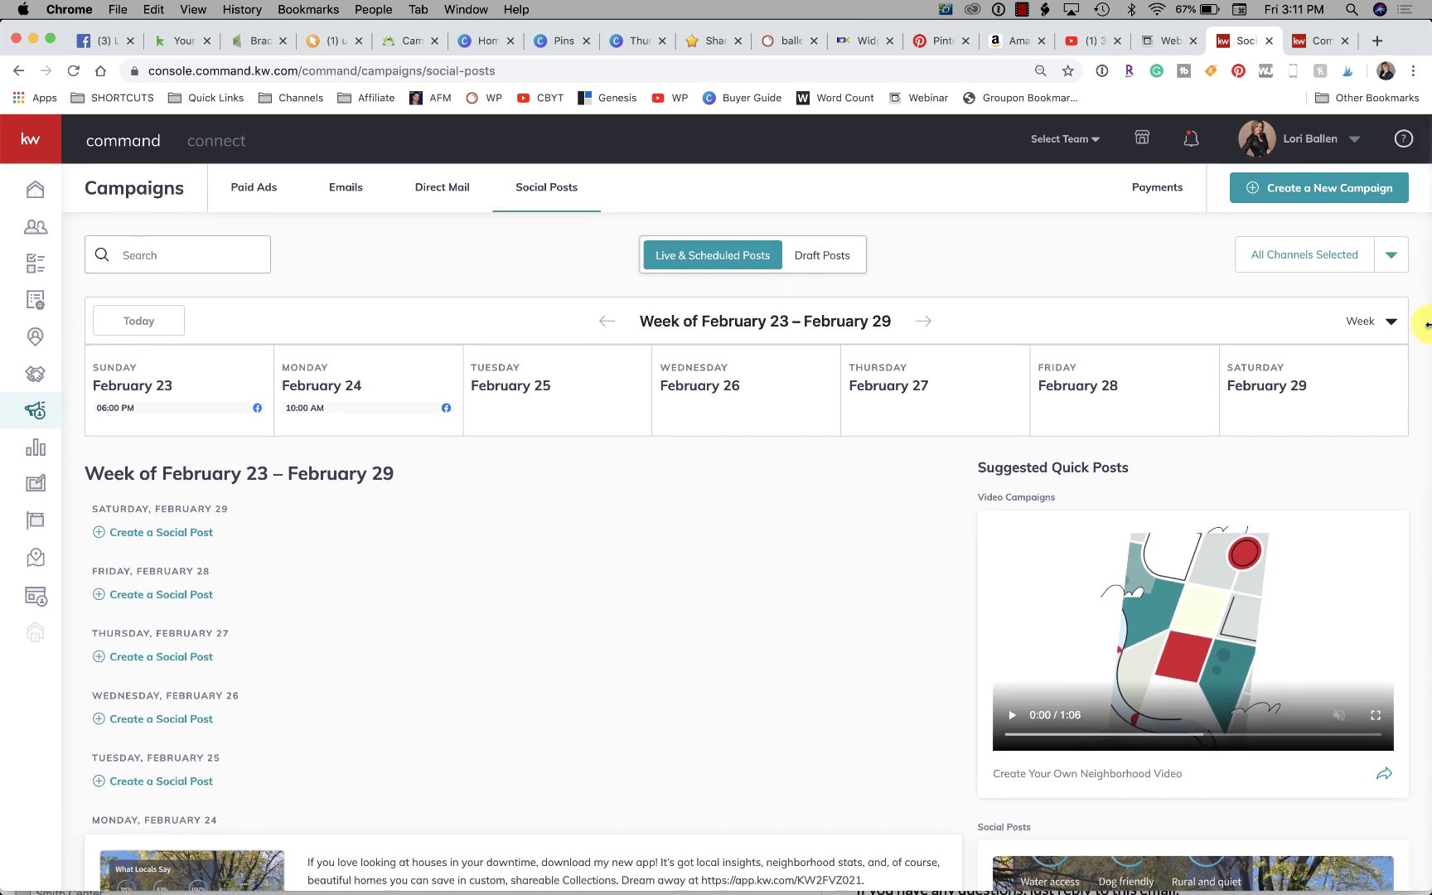
Open the All Channels filter to check Facebook and Twitter are included.
click(1405, 255)
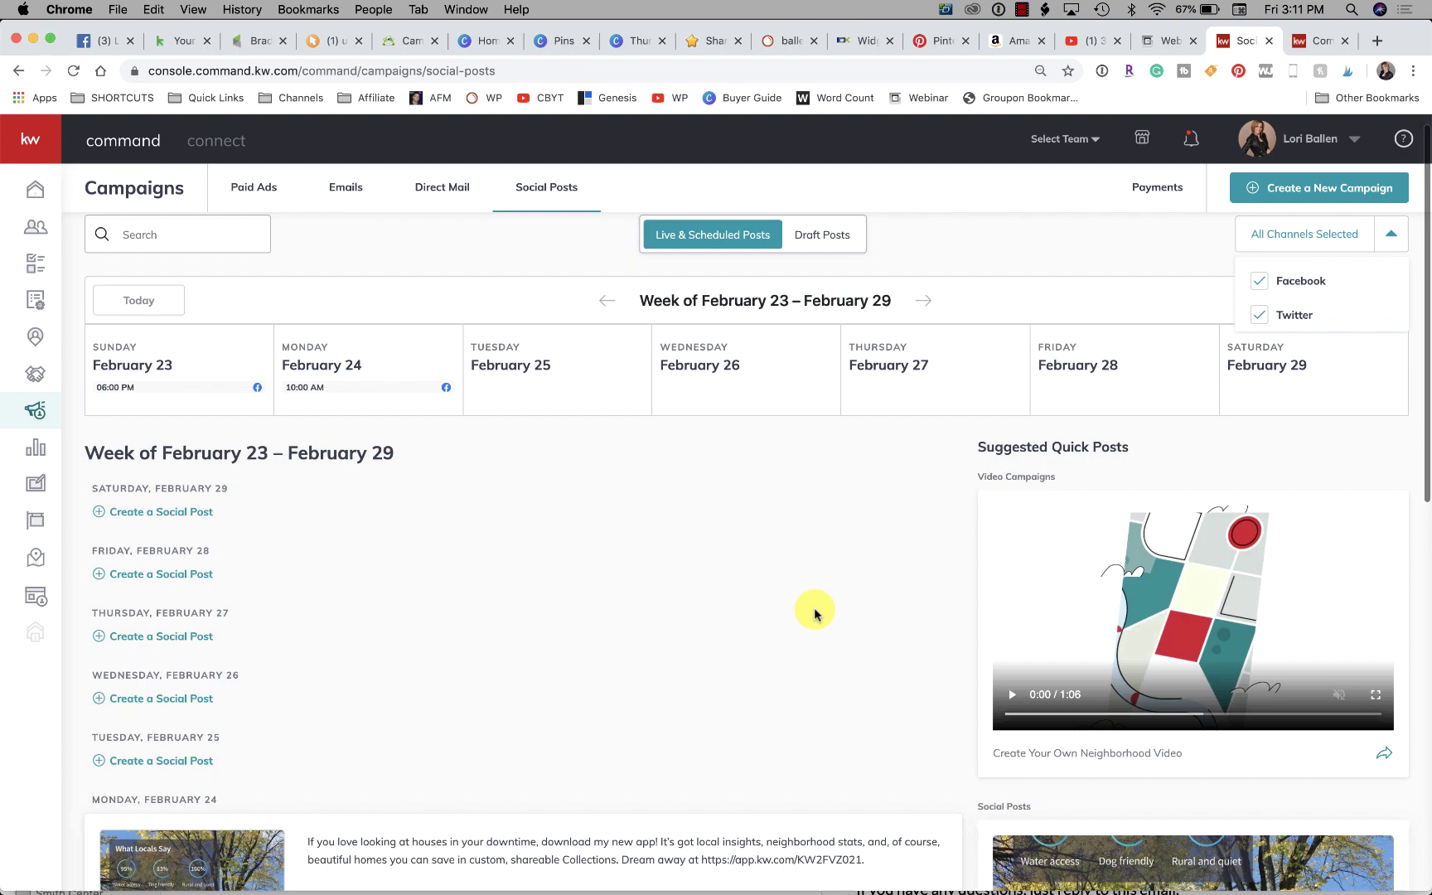
scroll(815, 613, down, 2)
scroll(814, 613, down, 10)
scroll(815, 613, up, 3)
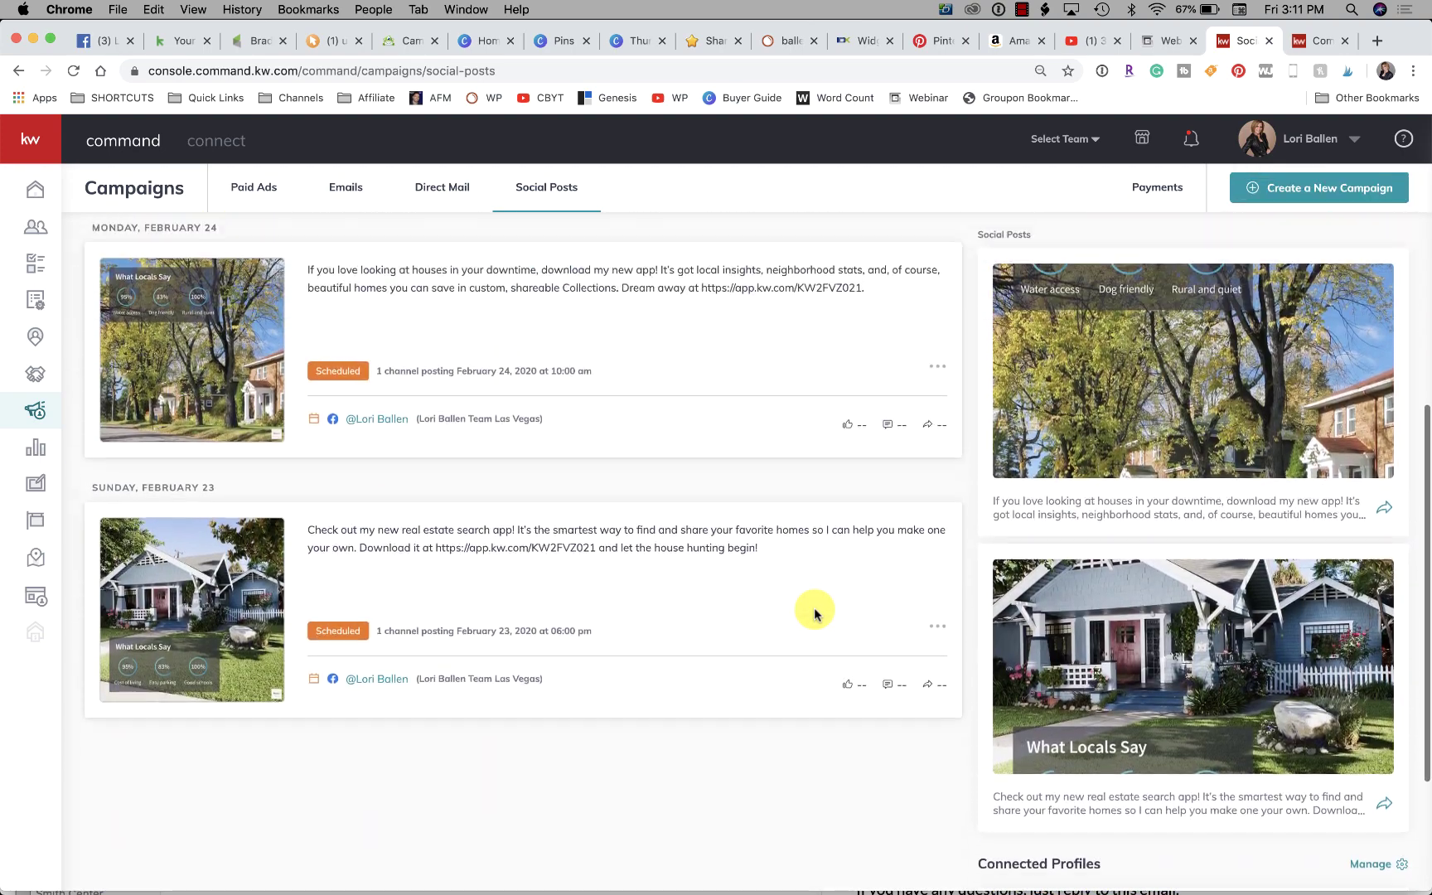
scroll(814, 613, up, 2)
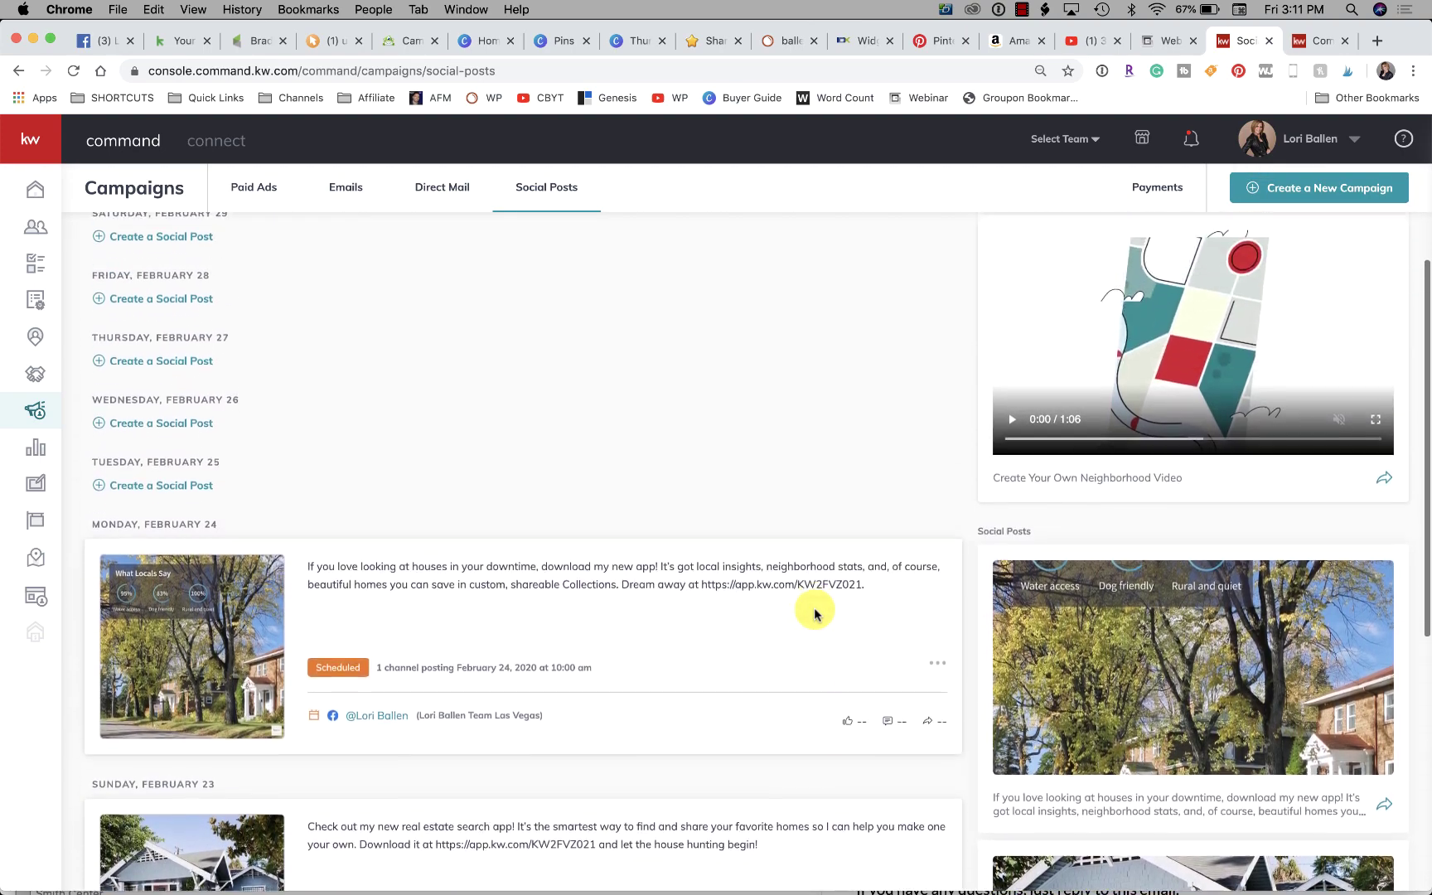